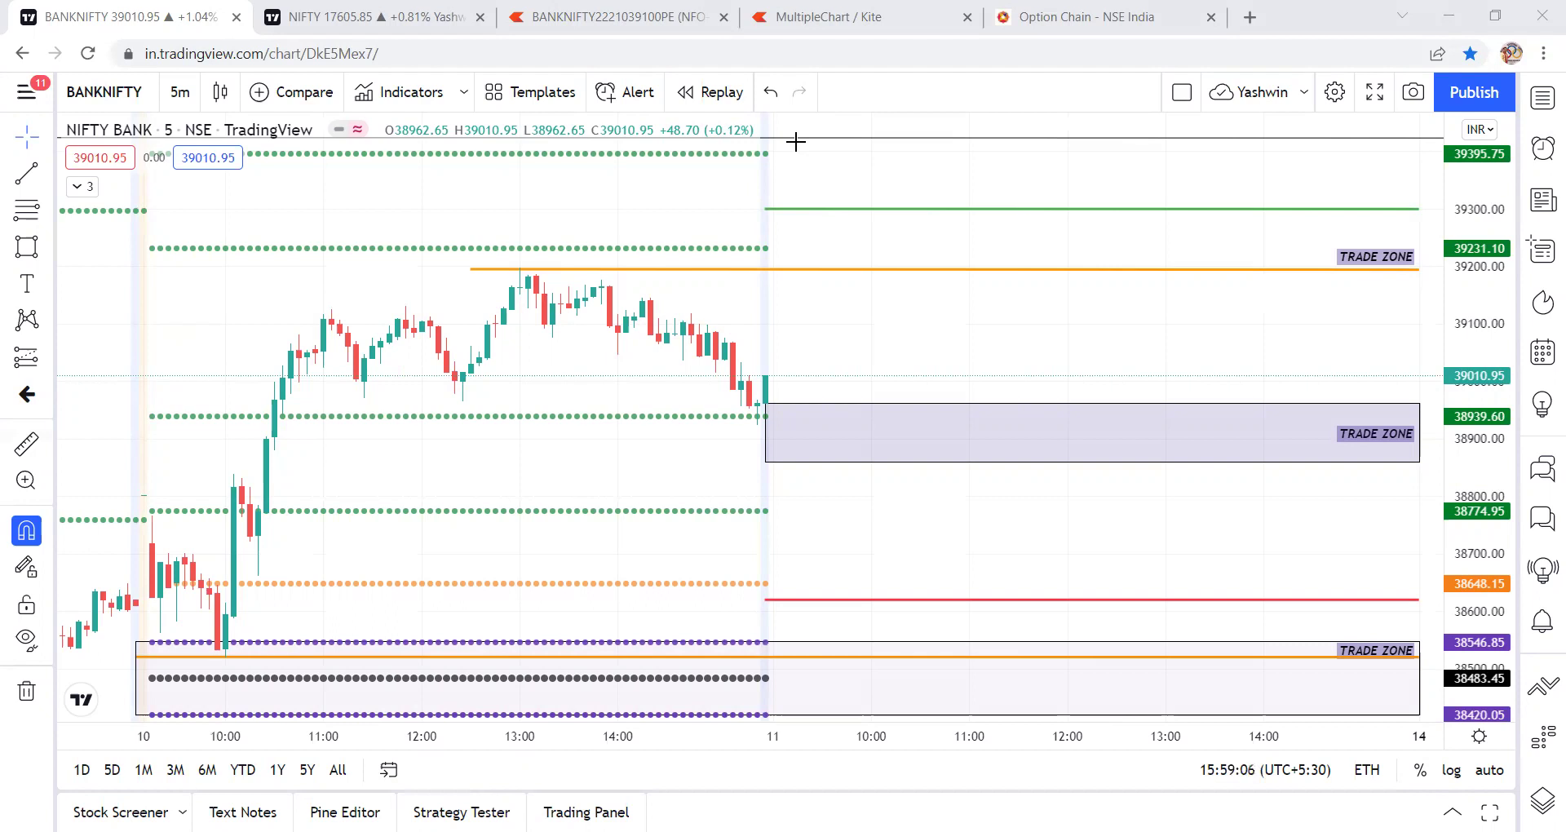
Handwrite a number beside the BANKNIFTY candles, clear it, and draw two rising strokes up to the 38648.15 and 38939.60 levels
mouse_move(852, 302)
mouse_down()
mouse_move(891, 313)
mouse_move(881, 341)
mouse_move(891, 305)
mouse_move(901, 328)
mouse_move(899, 300)
mouse_up()
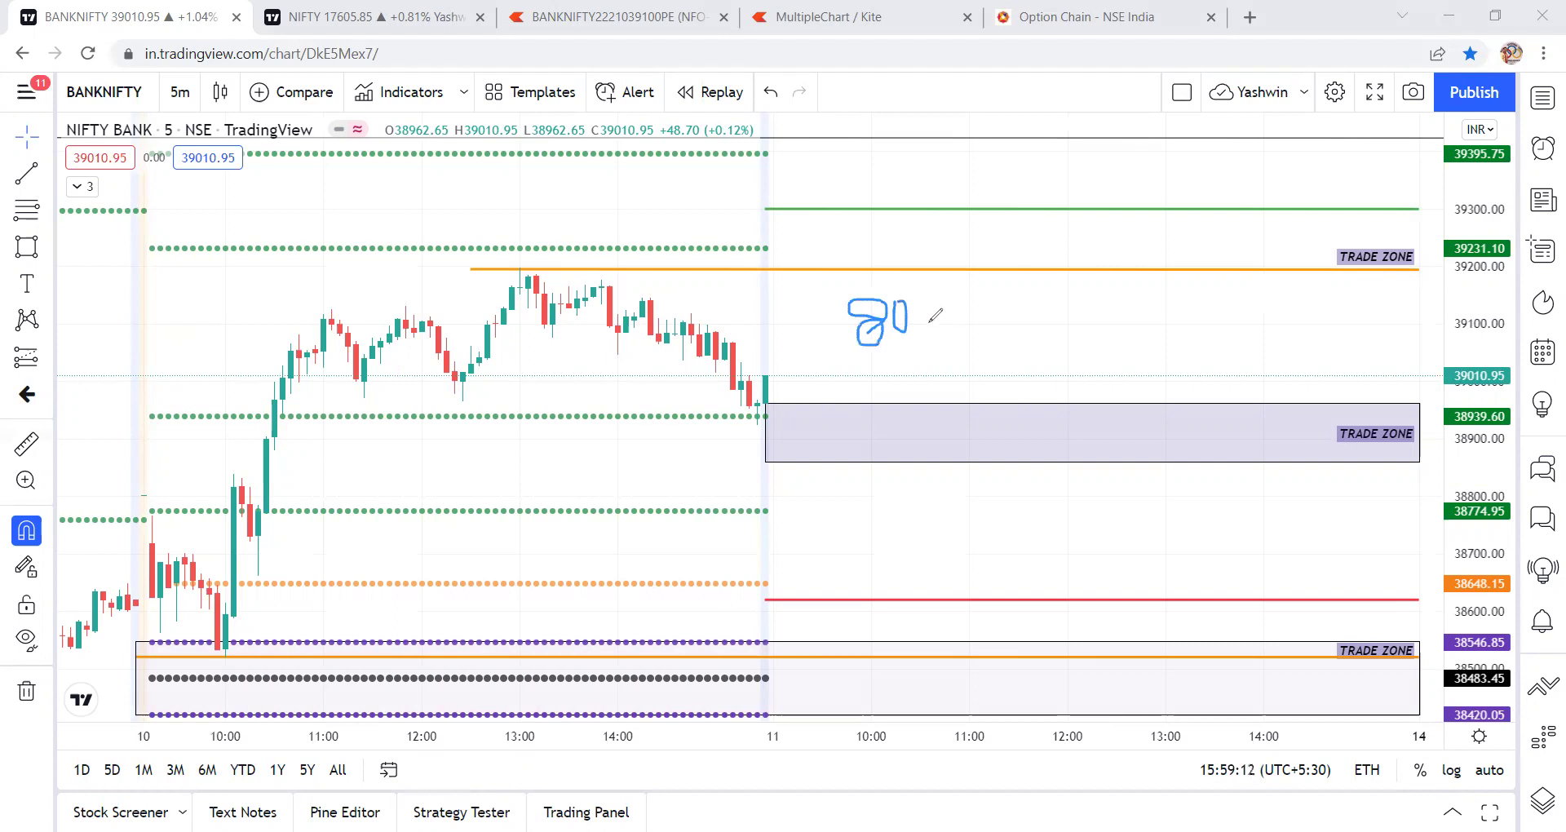
drag(887, 375, 935, 344)
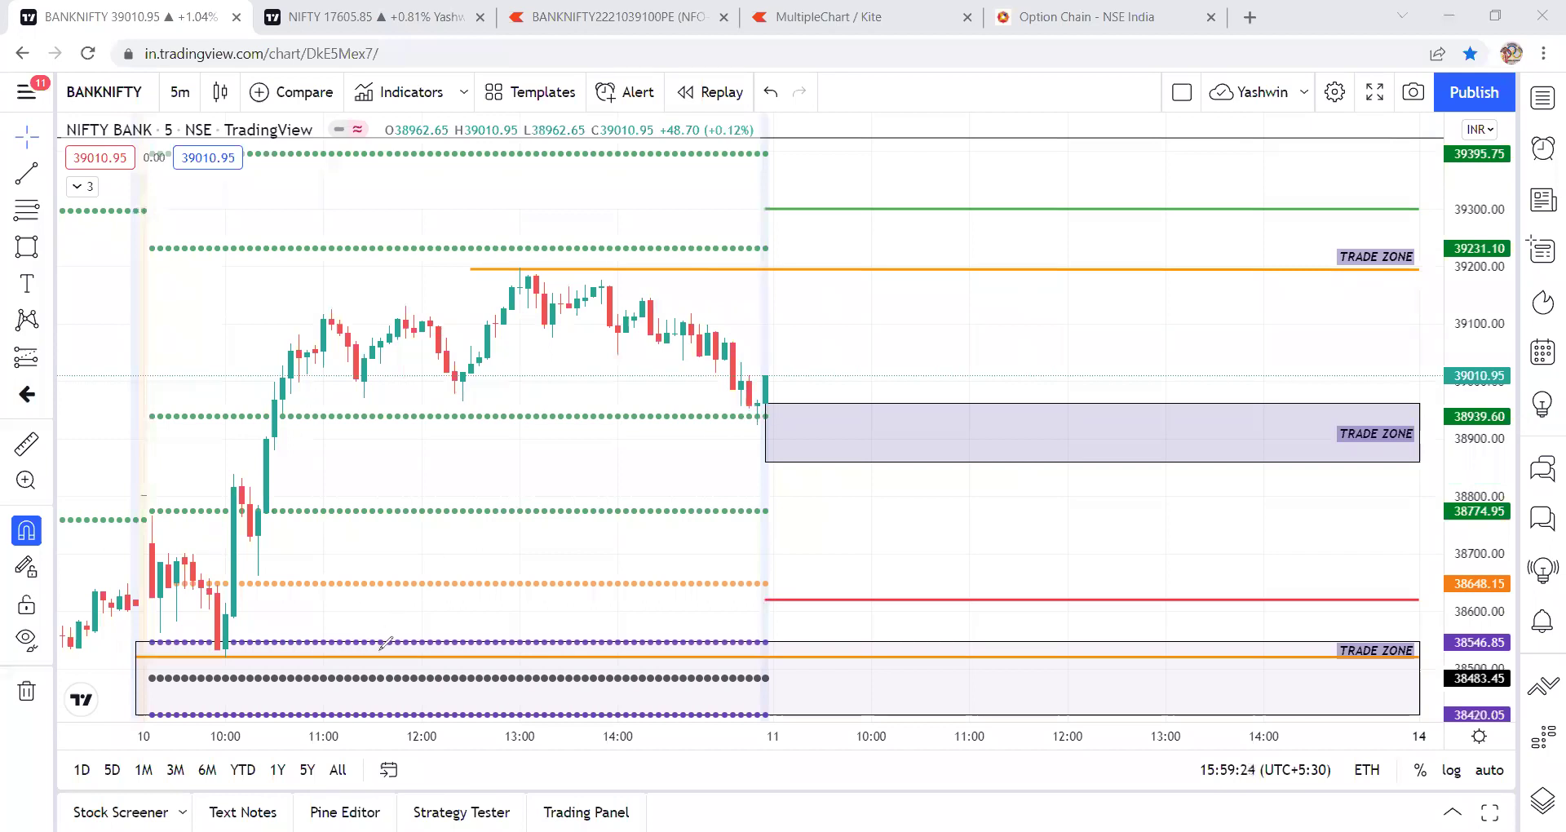
drag(346, 681, 527, 582)
drag(316, 512, 544, 418)
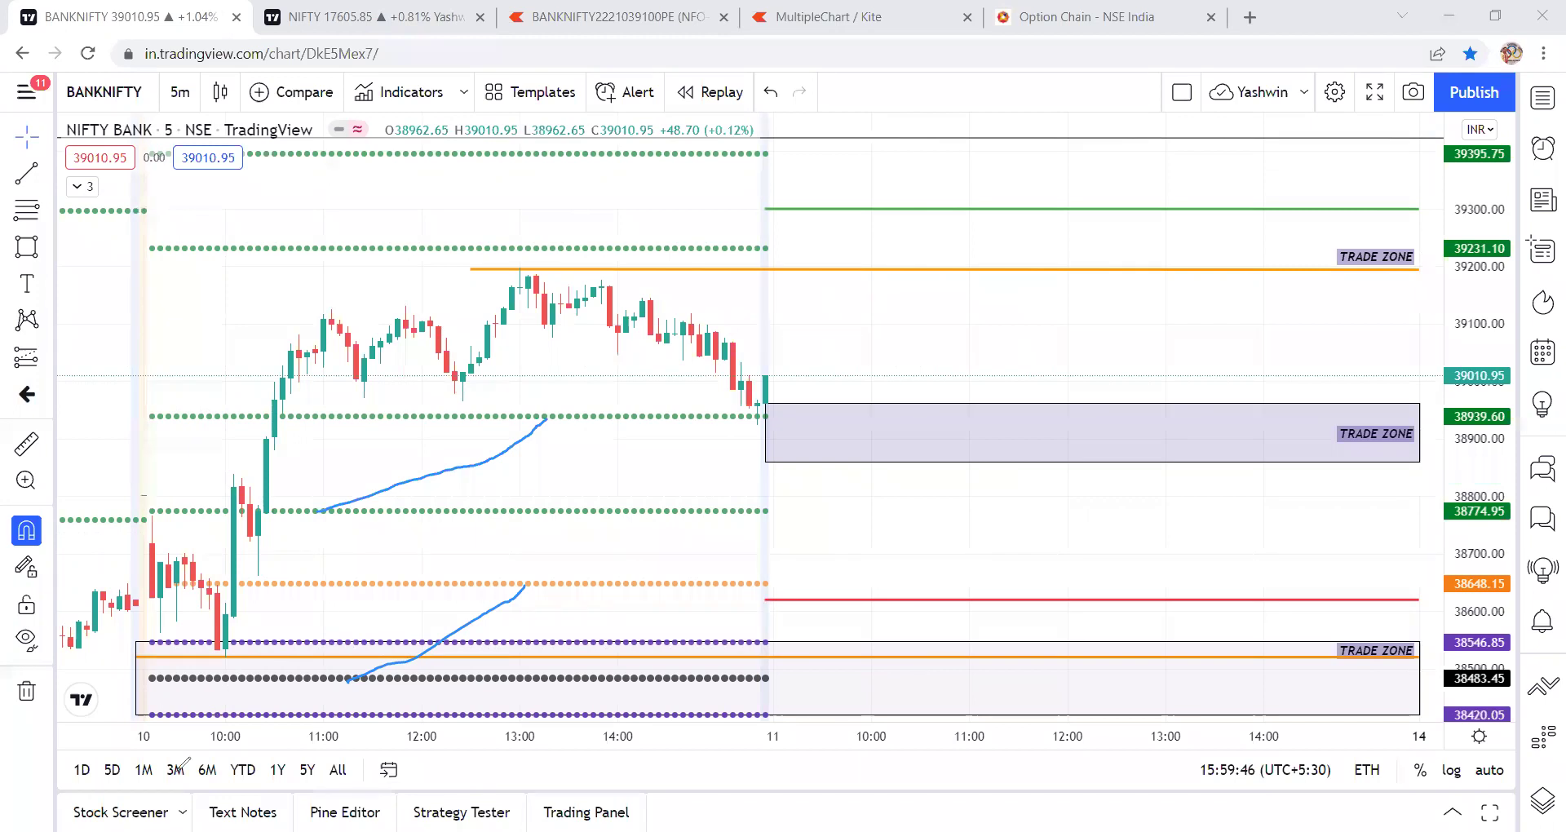
Mark the tall green candle after 10:00 with horizontal strokes, a cross and a rising arrow to 38939.60, and clear all markings
mouse_move(225, 614)
mouse_down()
mouse_move(258, 614)
mouse_move(250, 652)
mouse_up()
mouse_move(235, 584)
mouse_down()
mouse_move(281, 584)
mouse_move(308, 640)
mouse_move(279, 655)
mouse_up()
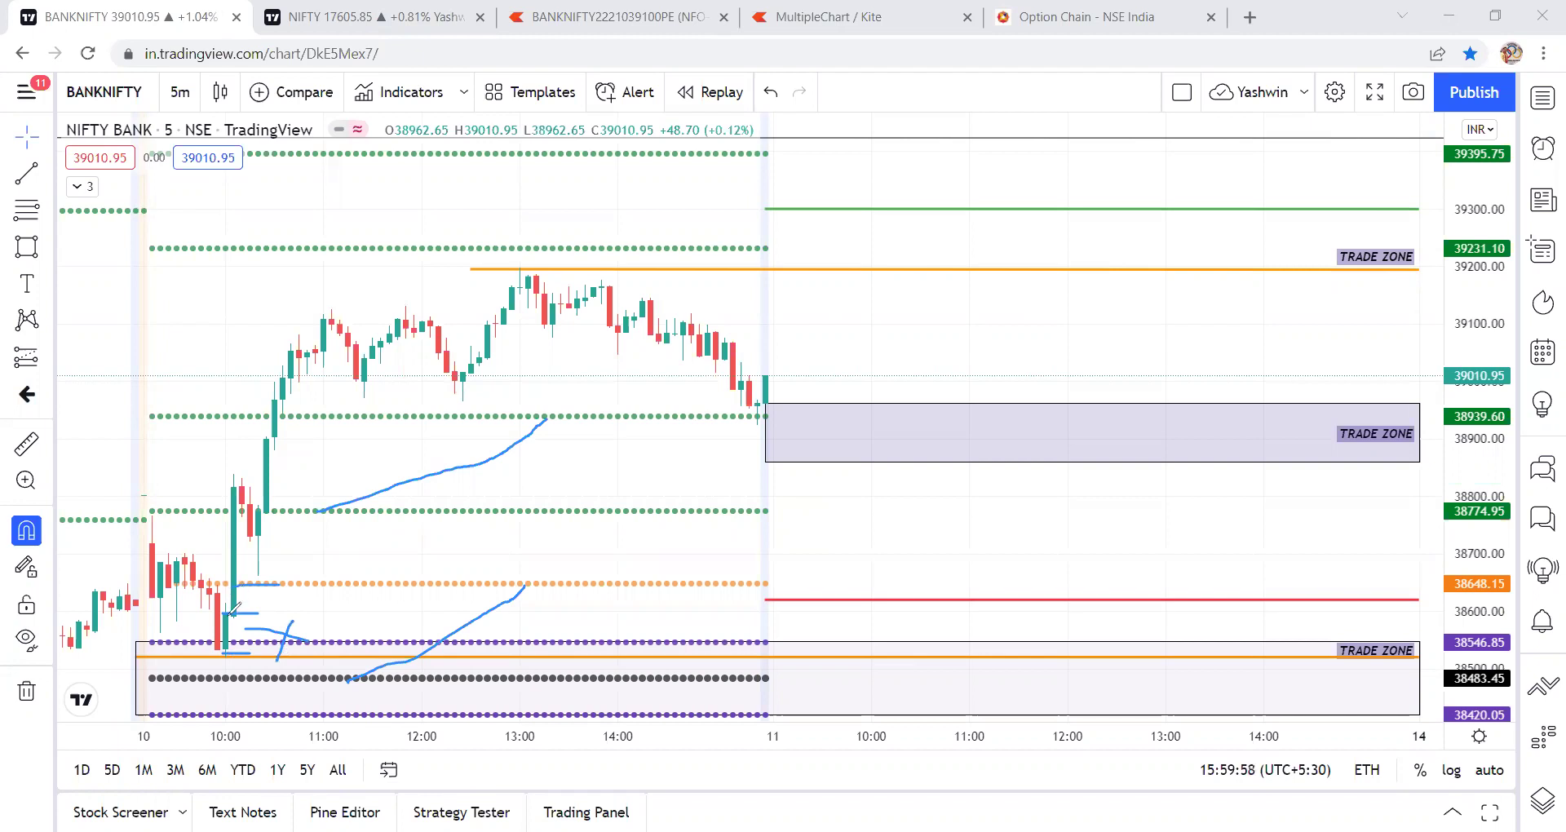
drag(226, 487, 292, 487)
mouse_move(233, 480)
mouse_down()
mouse_move(347, 416)
mouse_move(357, 431)
mouse_up()
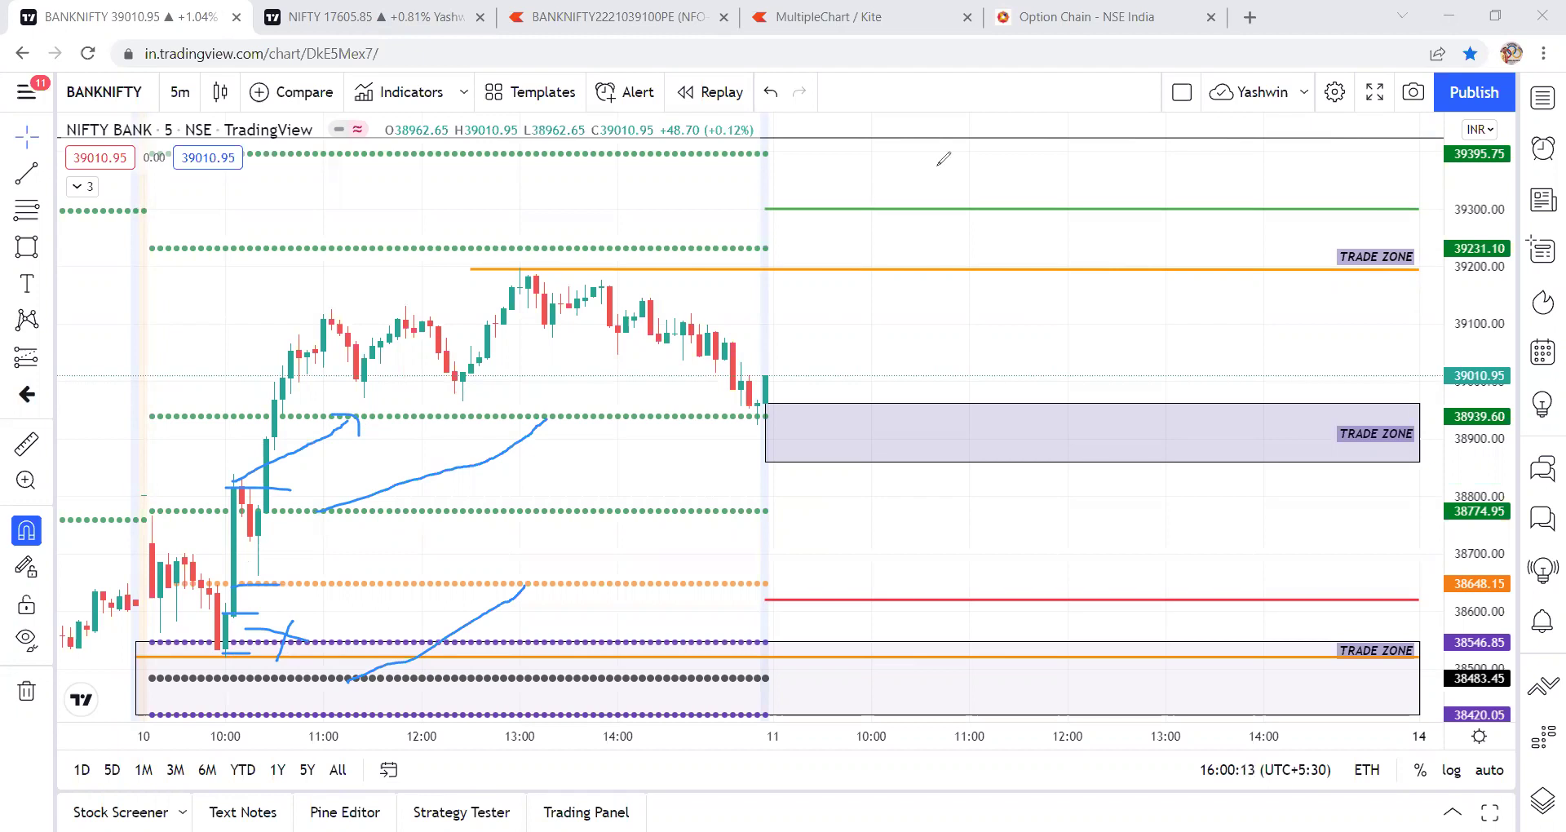
key(e)
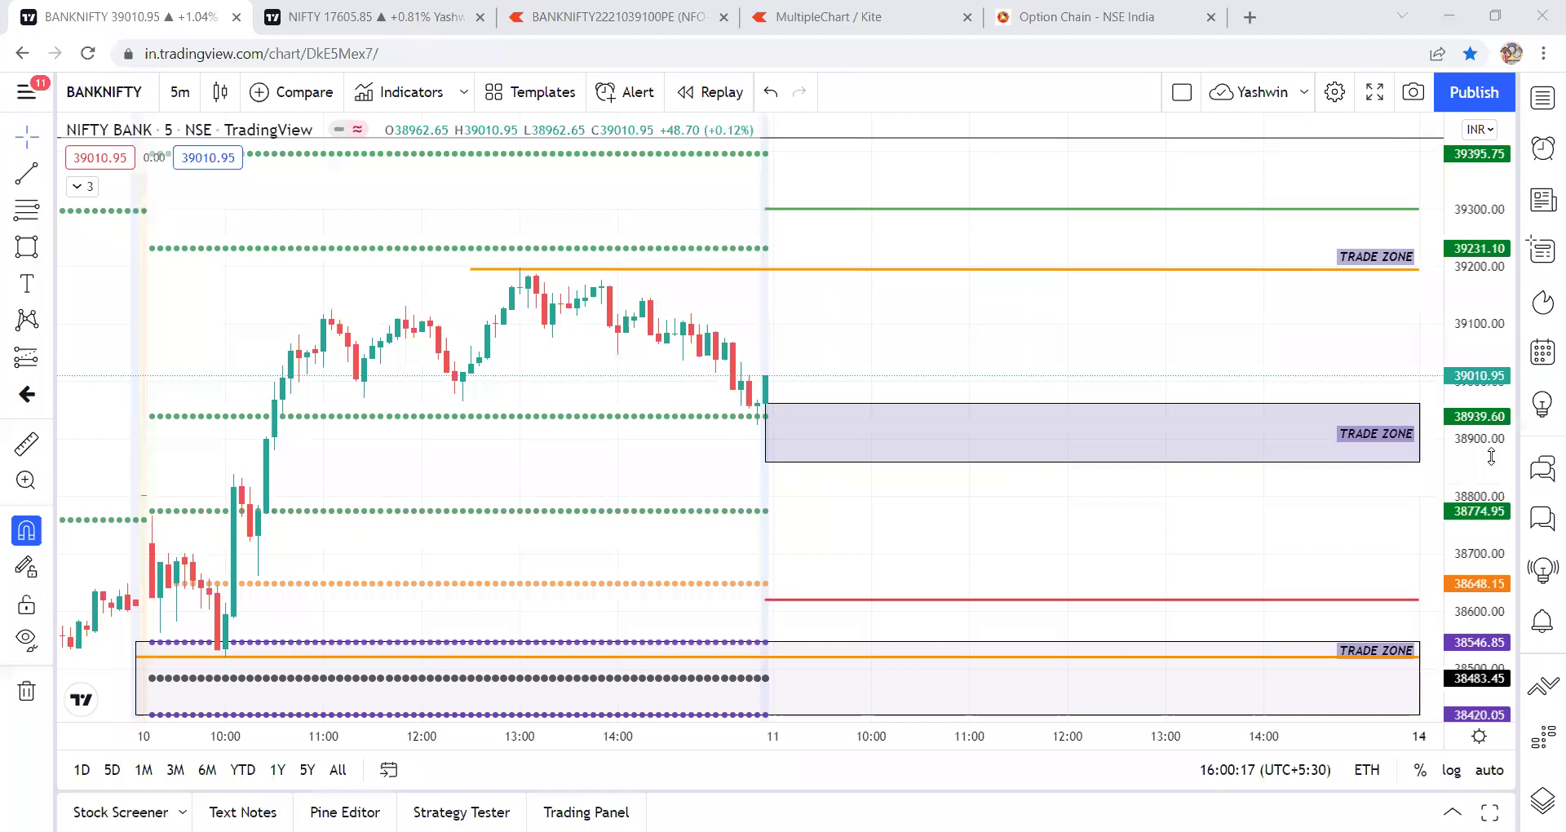
Enlarge the BANKNIFTY price scale and bracket the tall green candle after 10:00 from its low to its high
drag(1491, 456, 1491, 408)
drag(612, 465, 740, 318)
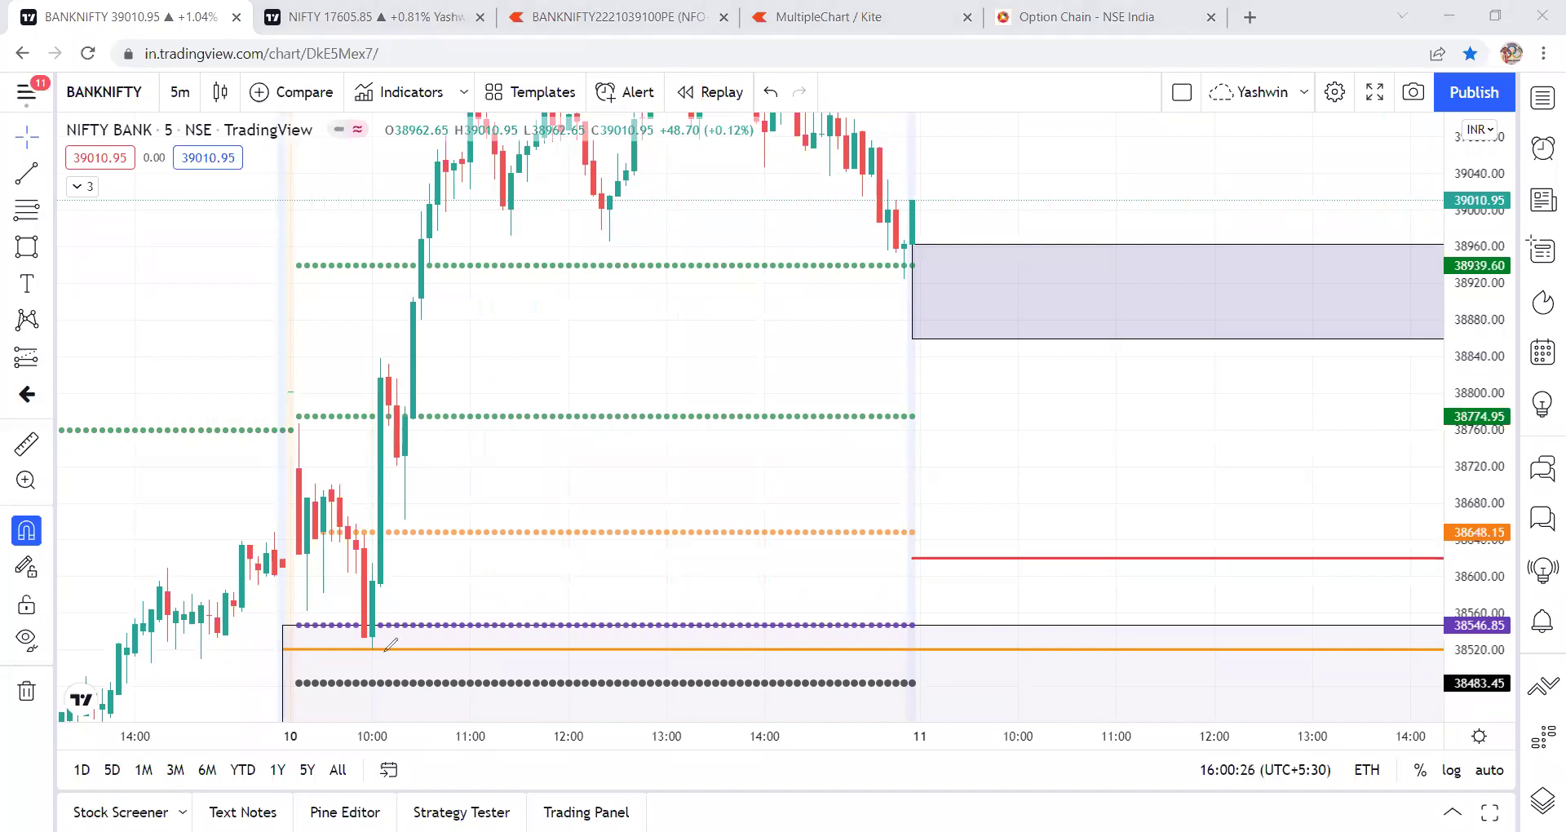
drag(365, 650, 394, 648)
drag(368, 358, 398, 356)
mouse_move(364, 357)
mouse_down()
mouse_move(351, 624)
mouse_move(363, 657)
mouse_up()
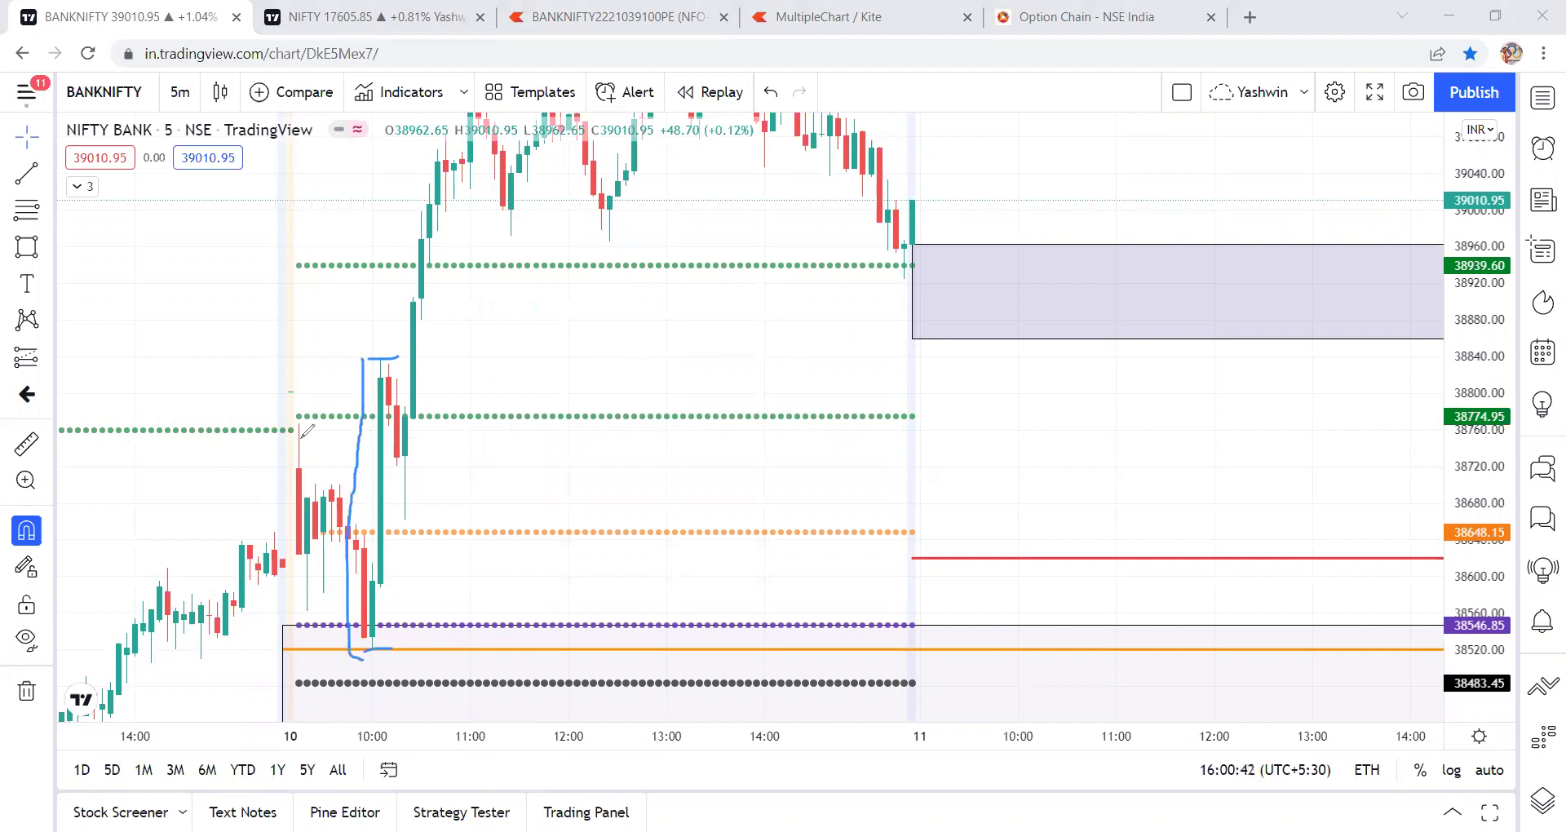
Draw crosses near the opening candle's high and beside the 38774.95 level, underline the candle there, and clear the markings
mouse_move(261, 441)
mouse_down()
mouse_move(324, 458)
mouse_move(279, 492)
mouse_up()
drag(392, 406, 415, 406)
mouse_move(434, 395)
mouse_down()
mouse_move(498, 406)
mouse_move(465, 430)
mouse_up()
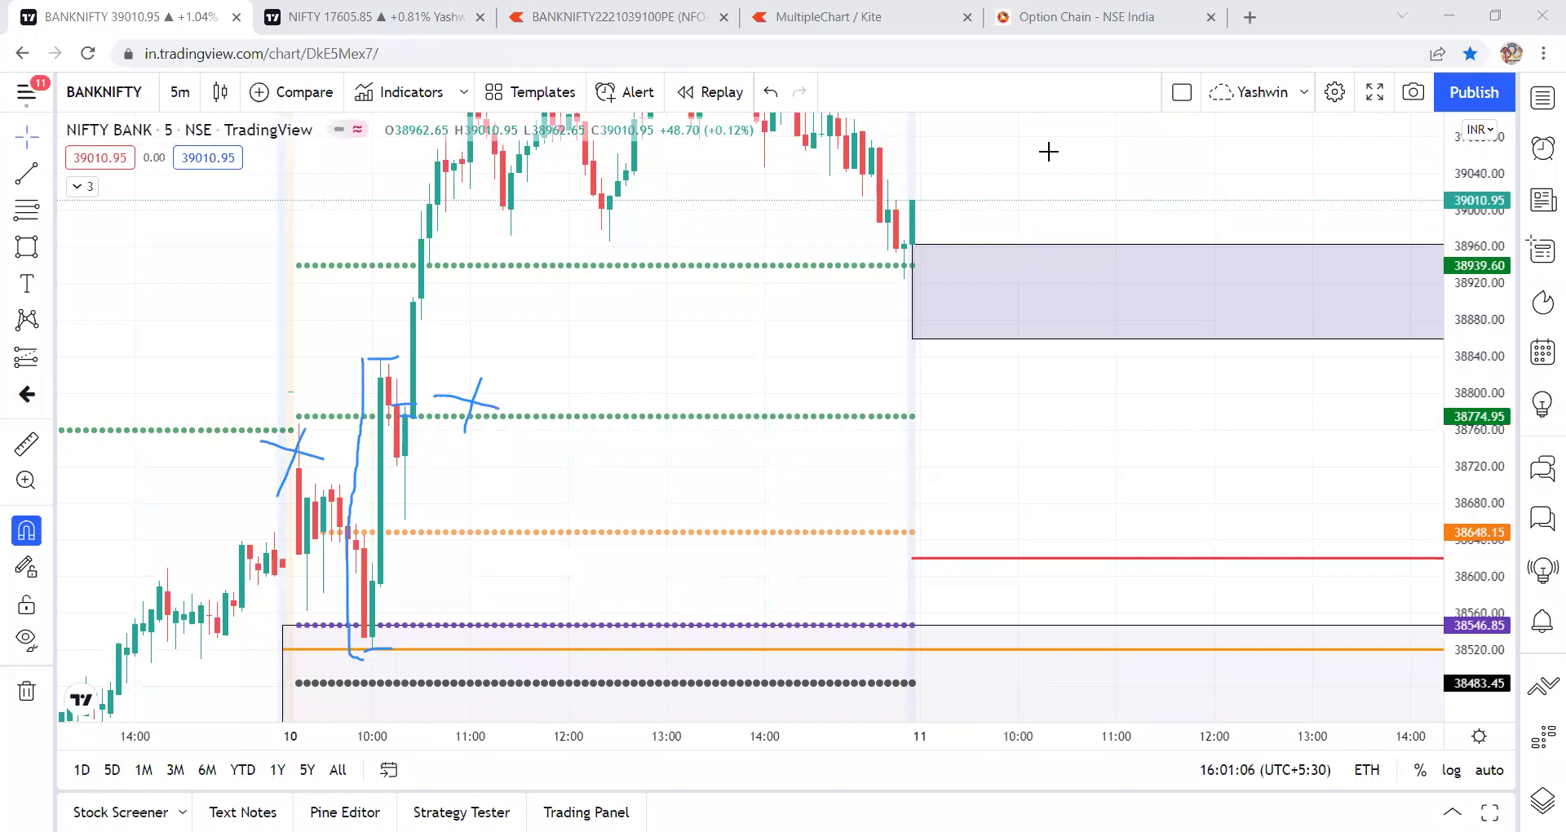
drag(633, 339, 644, 383)
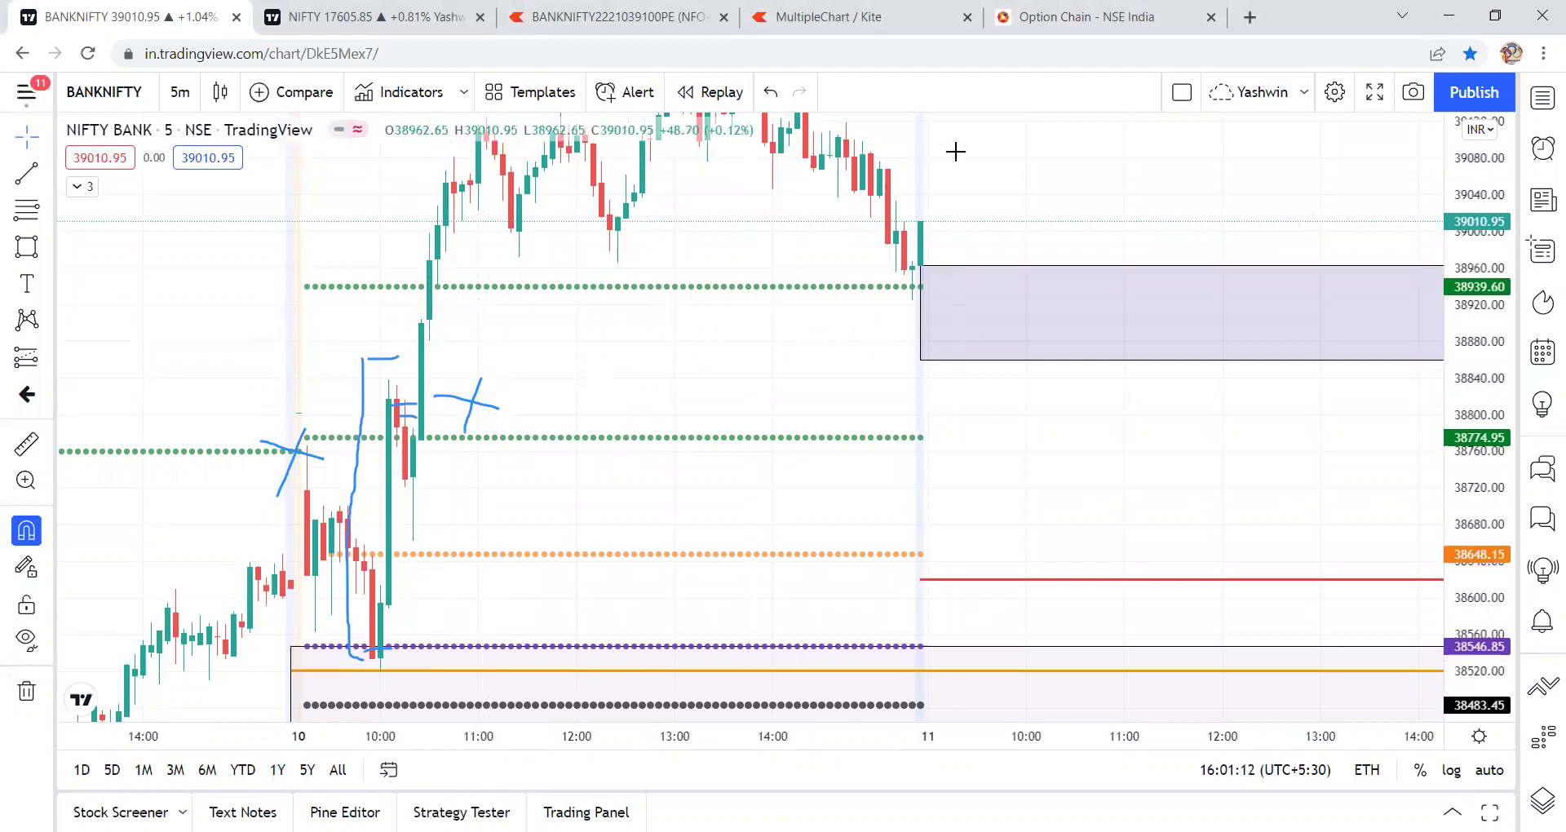
key(e)
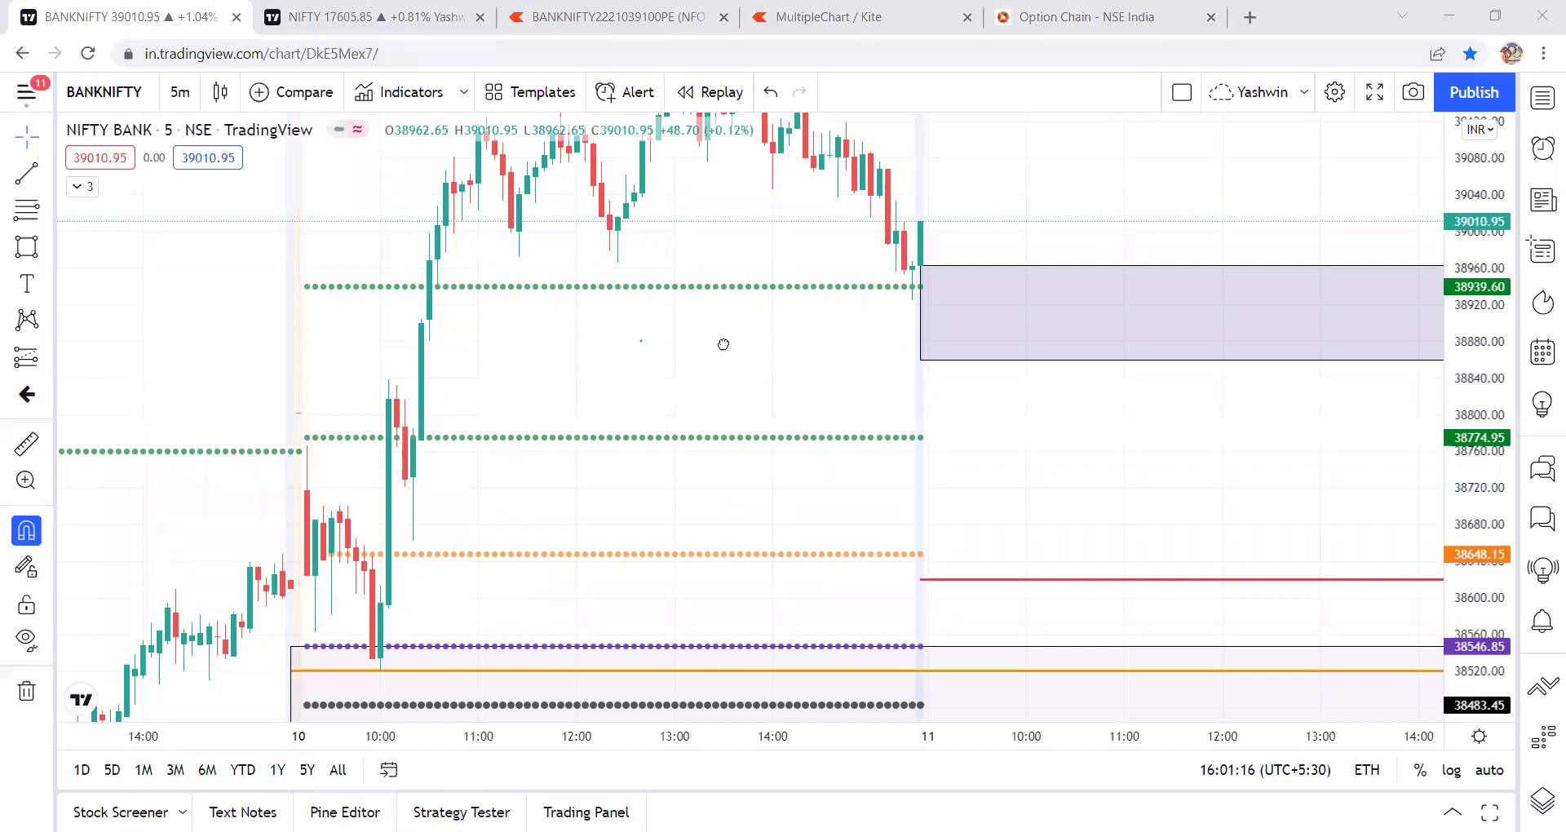
Mark the day's high, circle the candle crossing 38939.60, put a cross at 38774.95, and clear the markings
drag(719, 342, 734, 416)
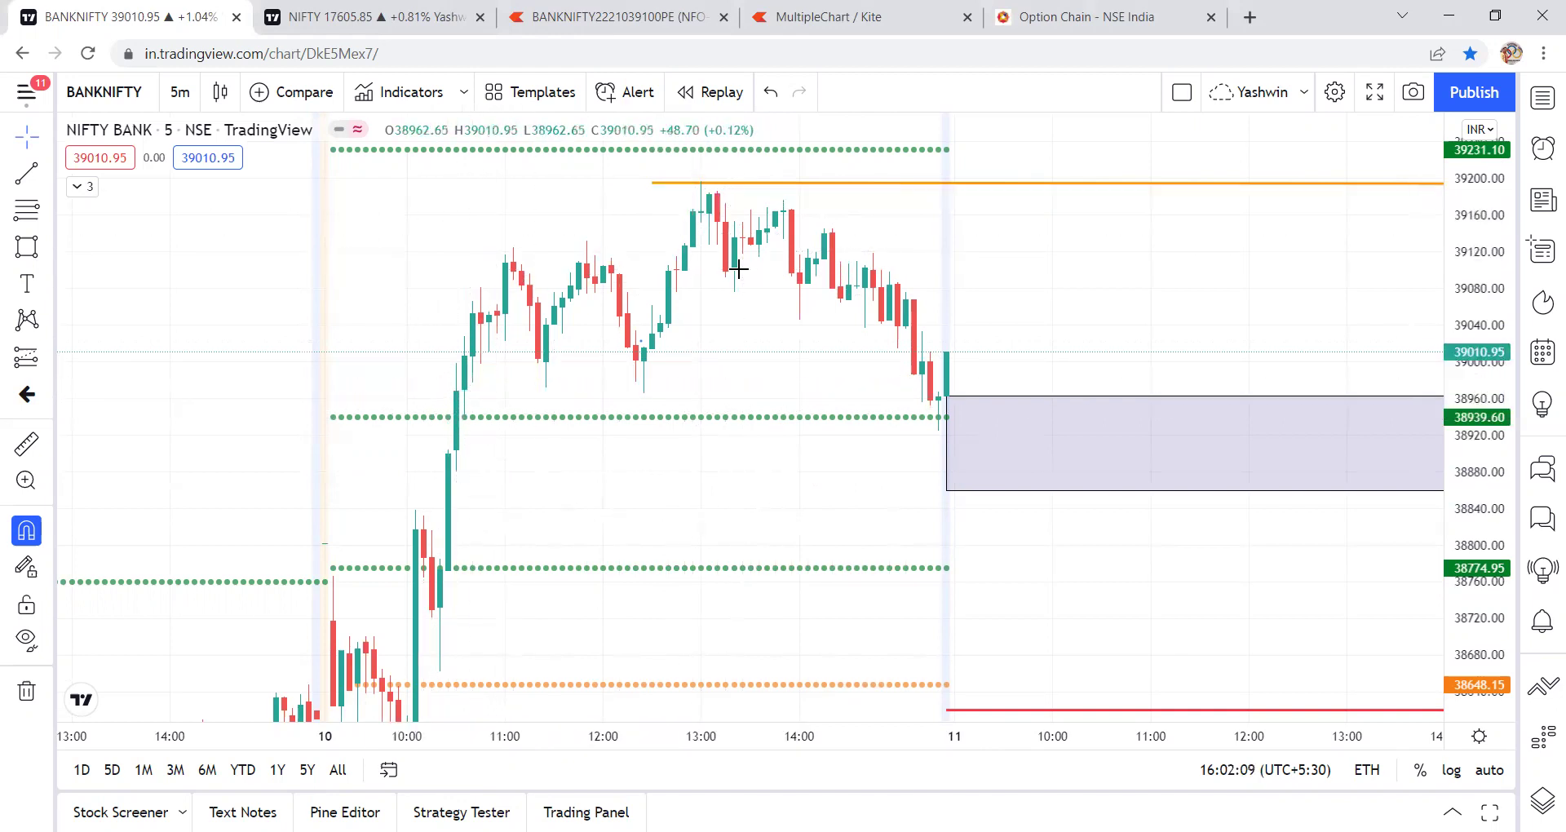
mouse_move(291, 340)
mouse_down()
mouse_move(323, 325)
mouse_move(367, 336)
mouse_up()
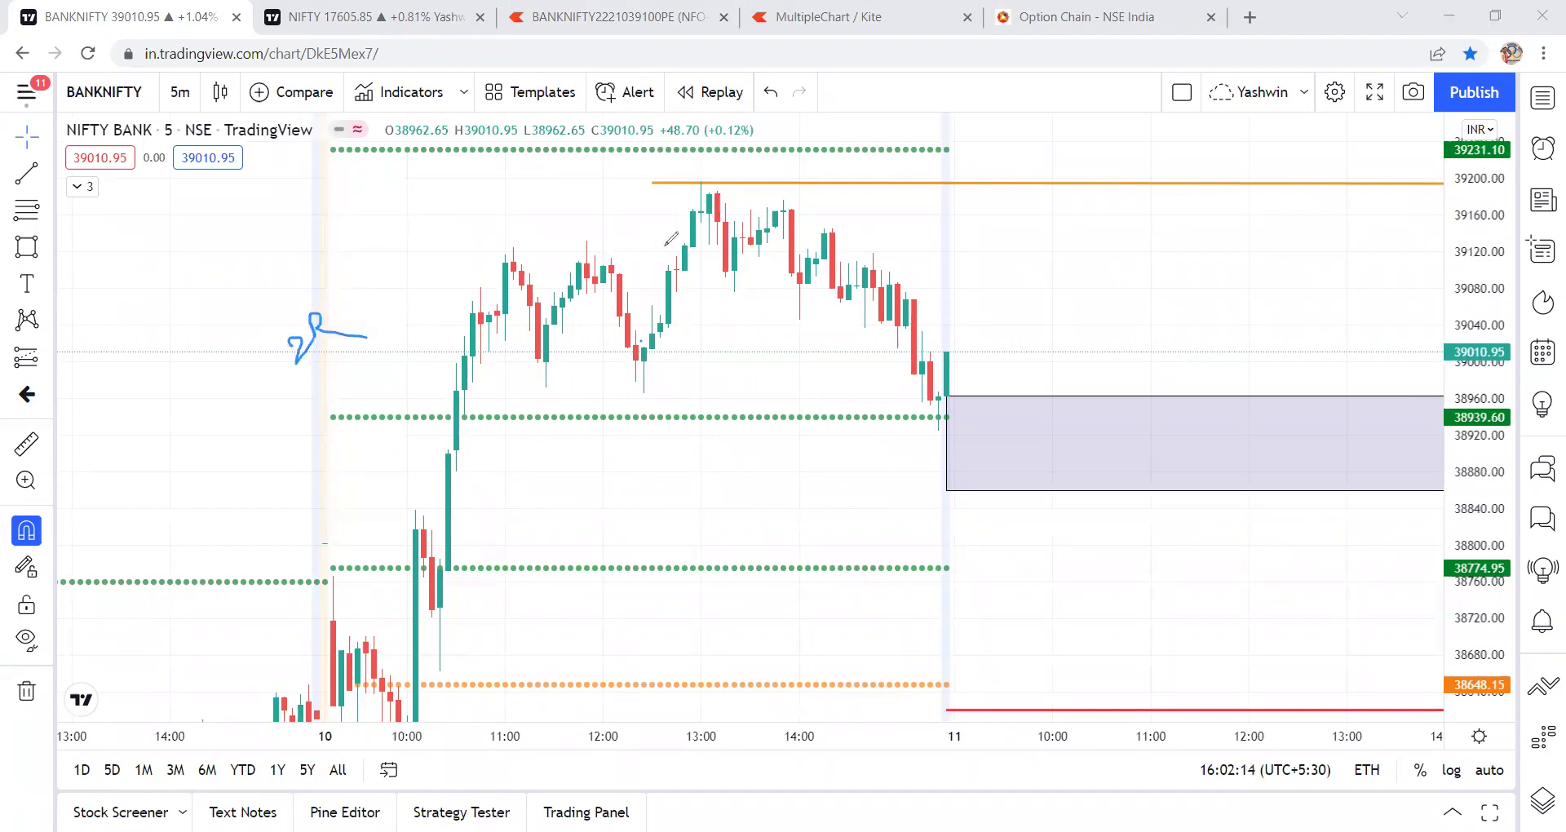
mouse_move(666, 214)
mouse_down()
mouse_move(748, 209)
mouse_move(775, 185)
mouse_up()
mouse_move(513, 438)
mouse_down()
mouse_move(469, 383)
mouse_move(439, 403)
mouse_move(481, 458)
mouse_move(522, 417)
mouse_up()
mouse_move(487, 567)
mouse_down()
mouse_move(469, 539)
mouse_move(443, 564)
mouse_up()
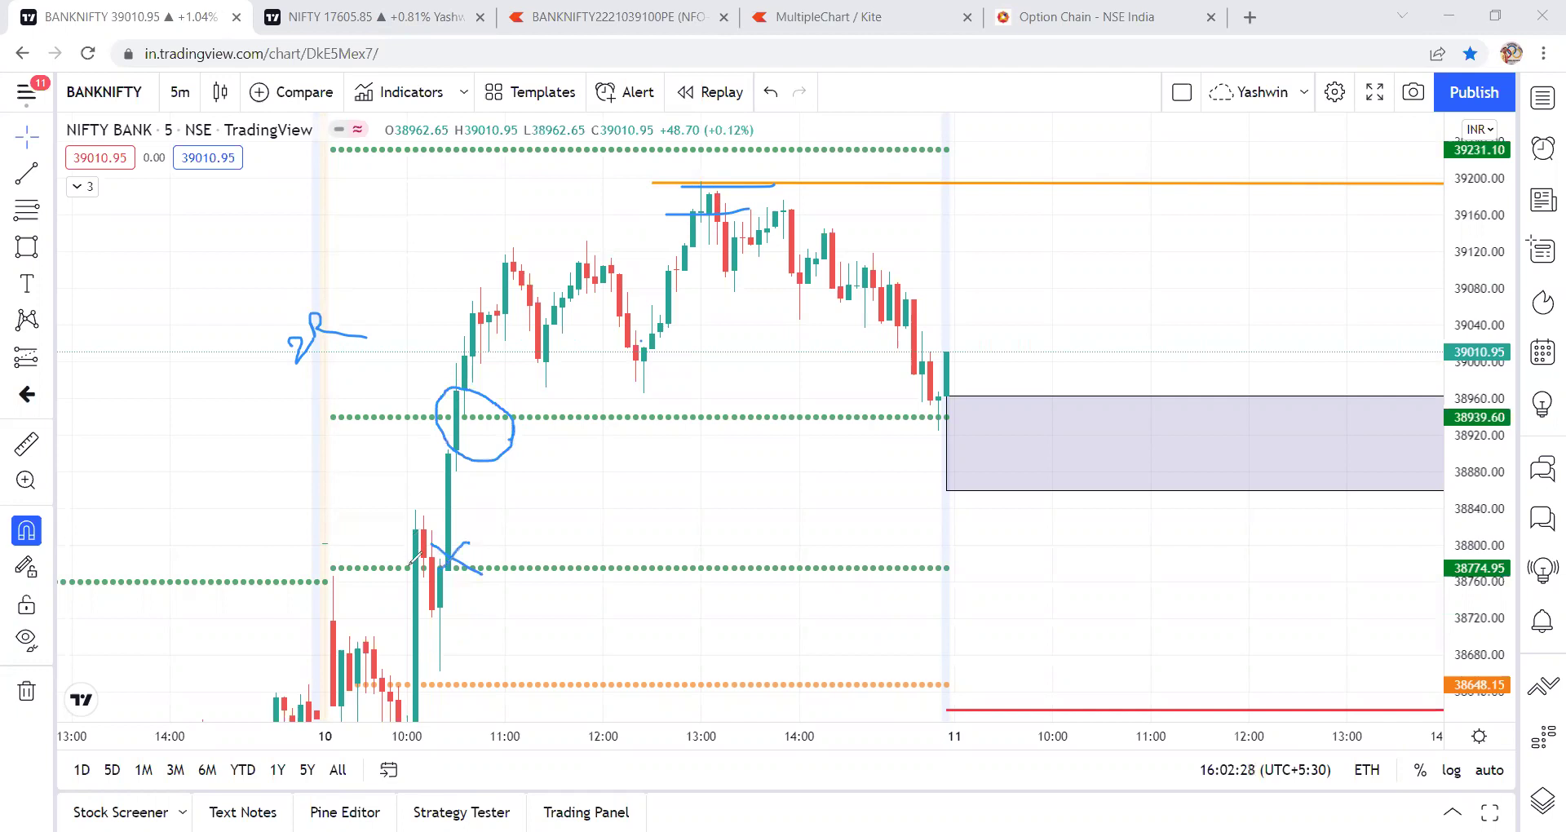
drag(384, 685, 399, 685)
key(e)
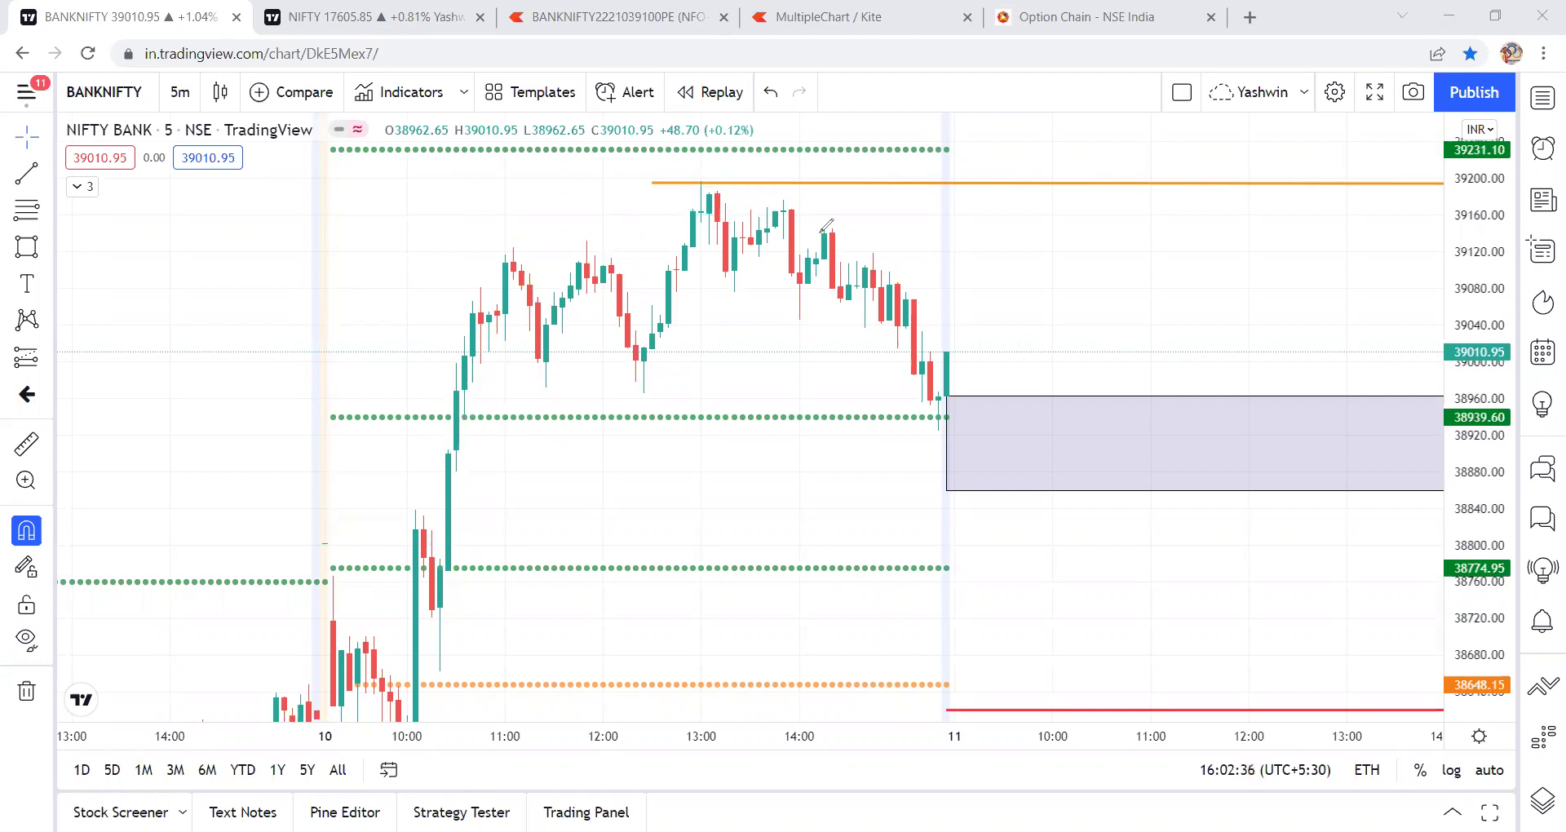
Switch to the NIFTY chart and mark the 10:05 green candle's lower levels, with falling and rising strokes around the 17426.65 level
click(366, 18)
drag(539, 416, 584, 416)
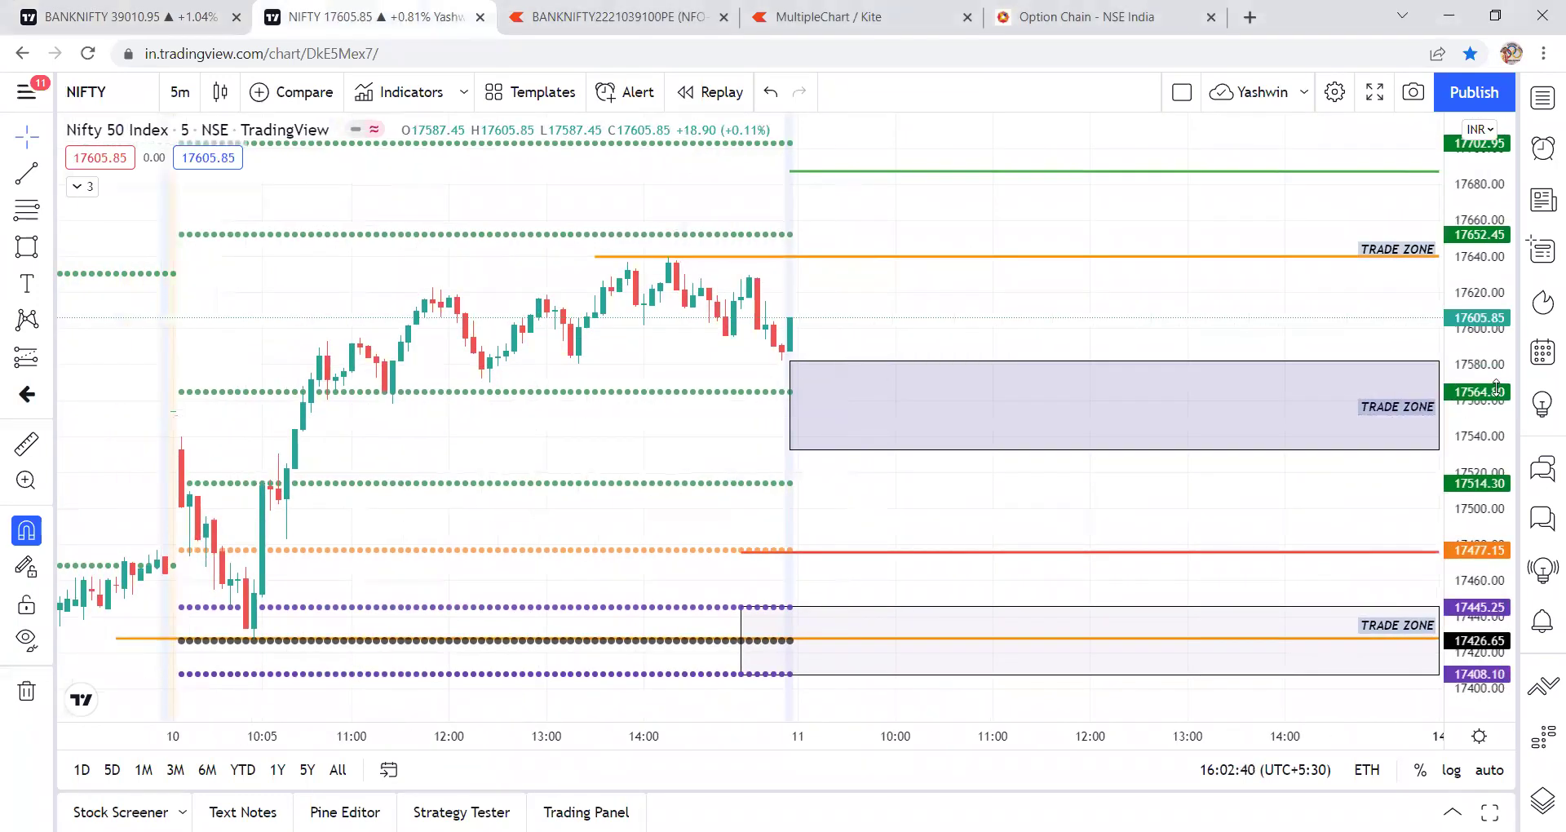
drag(1500, 417, 1501, 218)
drag(640, 527, 650, 448)
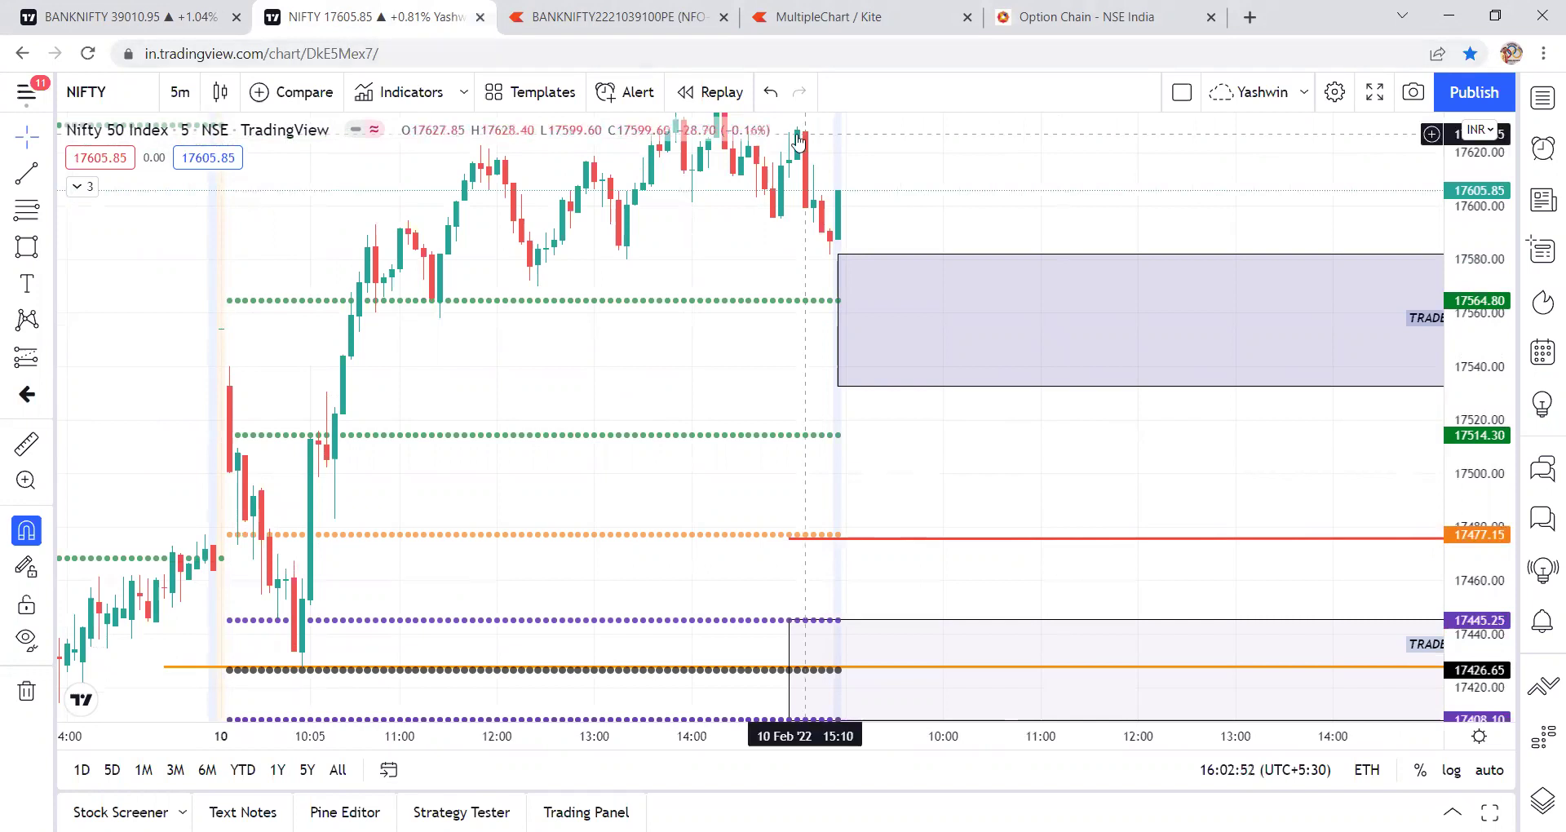
click(315, 599)
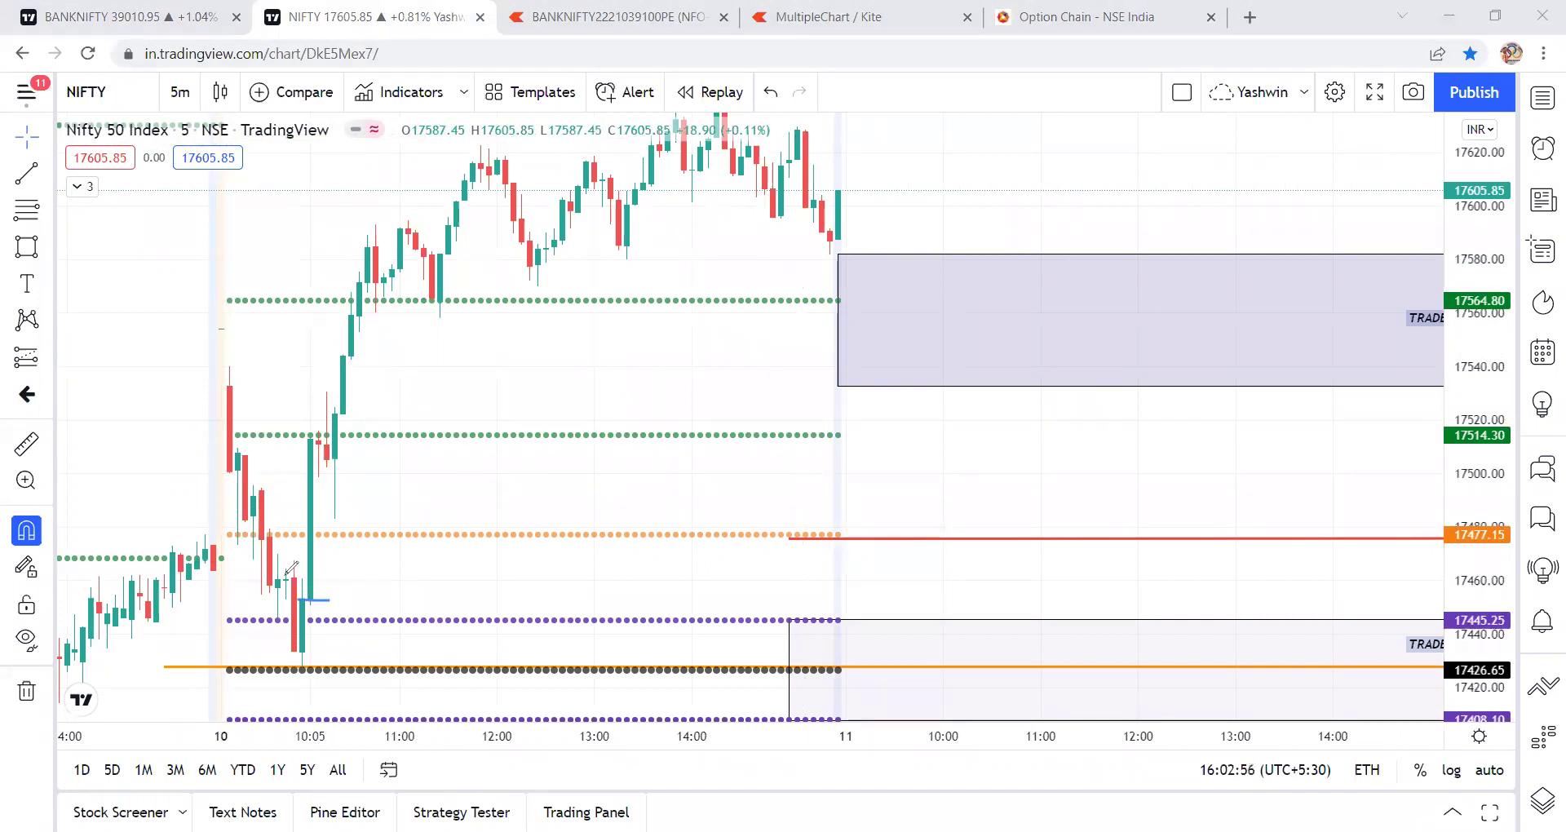
mouse_move(327, 601)
mouse_down()
mouse_move(368, 604)
mouse_move(350, 611)
mouse_up()
drag(301, 615, 393, 685)
mouse_move(465, 652)
mouse_down()
mouse_move(492, 664)
mouse_move(455, 688)
mouse_move(514, 630)
mouse_move(617, 575)
mouse_up()
drag(284, 579, 326, 578)
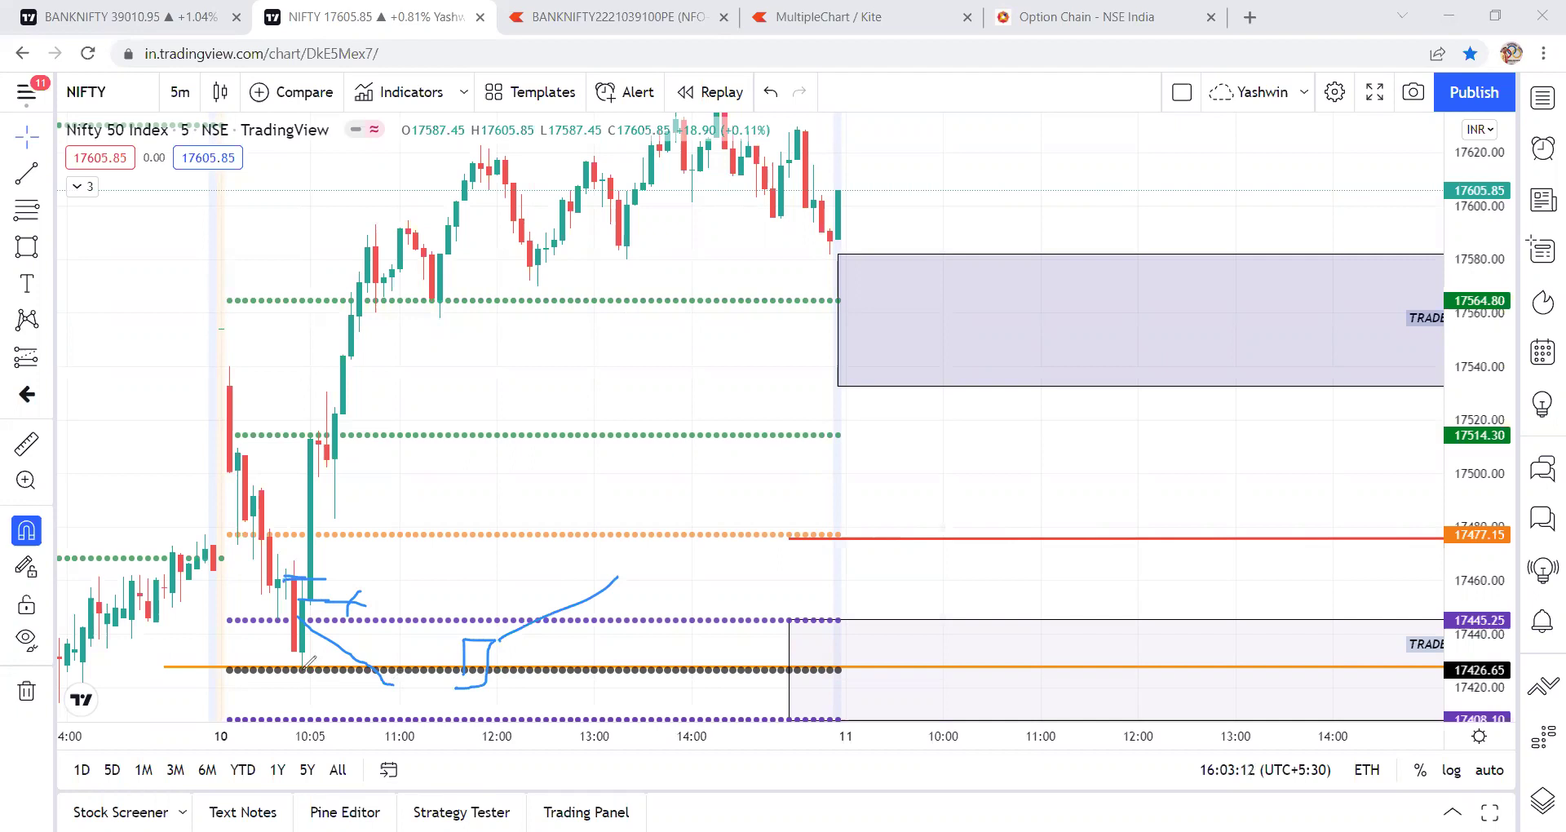
Bracket the tall 10:05 candle up to 17514.30 and box the breakout candle beside it, adding a cross for each setup
mouse_move(352, 597)
mouse_down()
mouse_move(430, 609)
mouse_move(402, 629)
mouse_up()
mouse_move(300, 663)
mouse_down()
mouse_move(253, 633)
mouse_move(269, 502)
mouse_move(310, 425)
mouse_move(304, 440)
mouse_up()
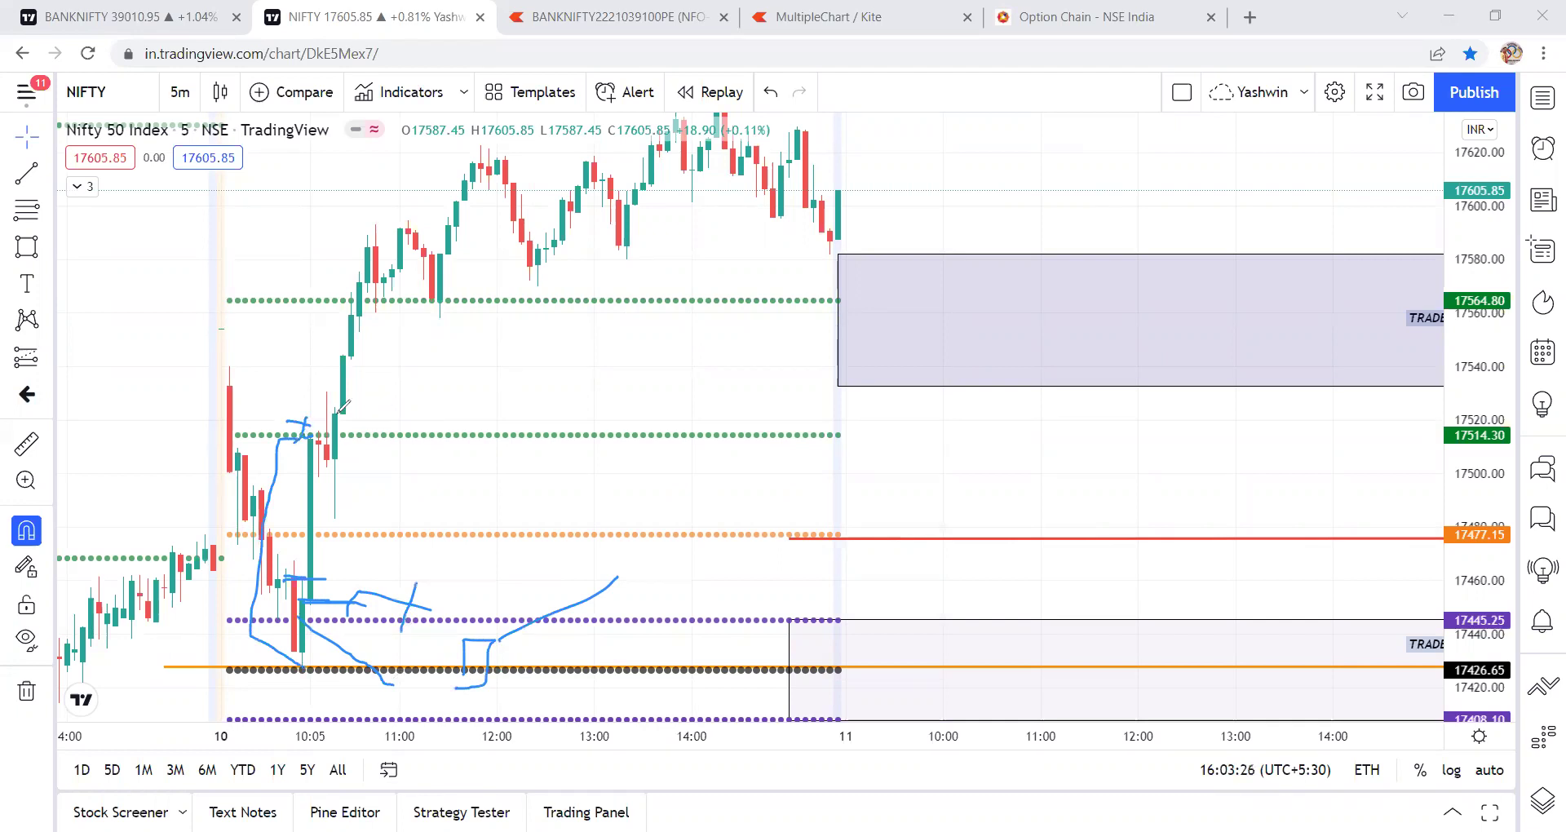
drag(327, 412, 402, 410)
drag(336, 515, 418, 516)
mouse_move(403, 412)
mouse_down()
mouse_move(398, 519)
mouse_move(477, 506)
mouse_move(434, 522)
mouse_up()
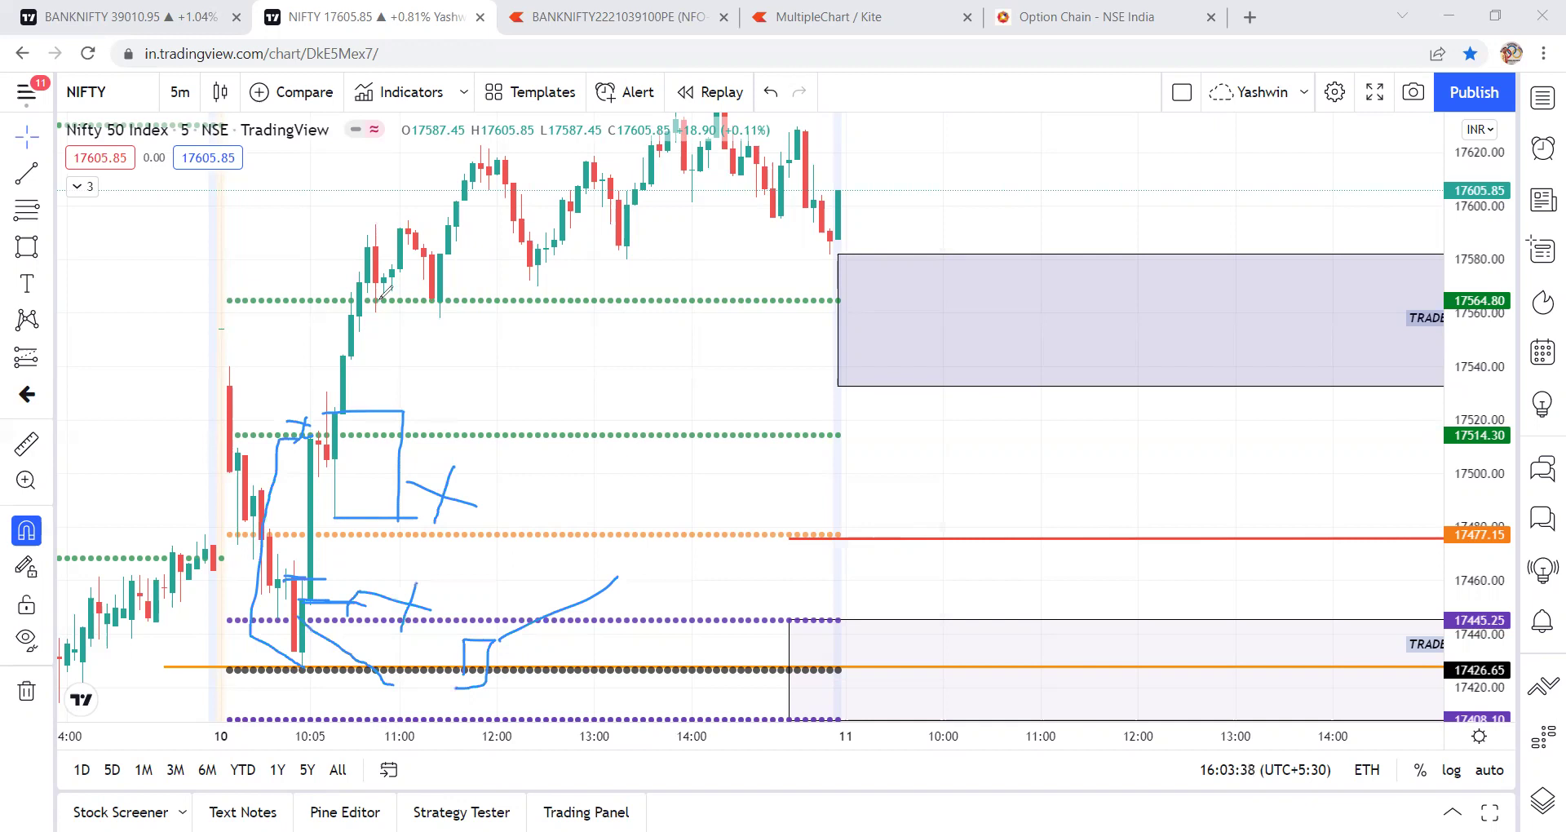
Circle and underline the two candle groups testing the 17564.80 level, and clear all markings from the NIFTY chart
mouse_move(371, 268)
mouse_down()
mouse_move(338, 287)
mouse_move(359, 328)
mouse_move(384, 294)
mouse_up()
drag(359, 332, 467, 337)
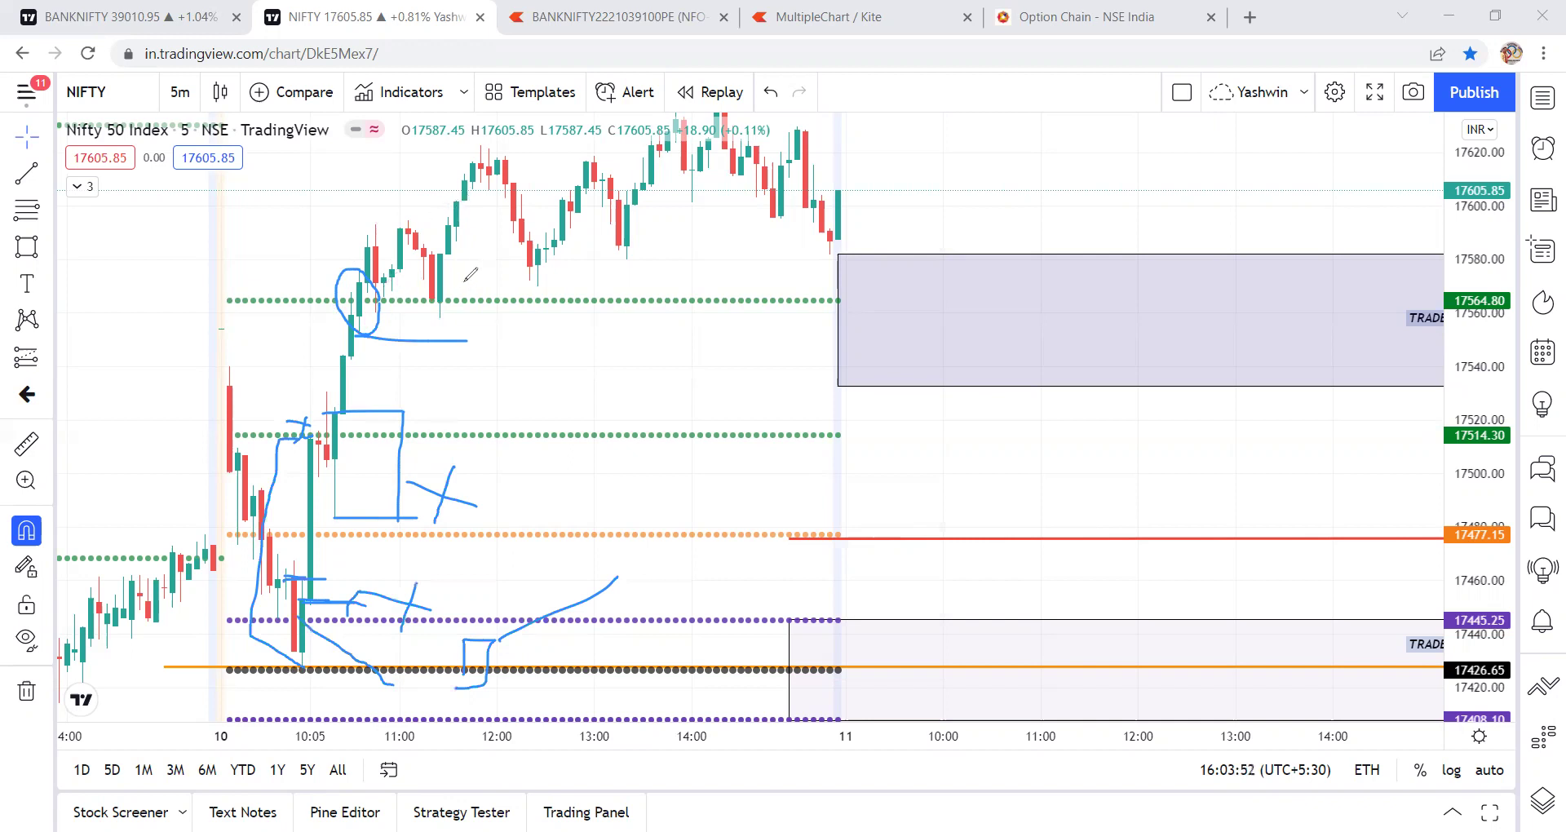
mouse_move(478, 262)
mouse_down()
mouse_move(426, 249)
mouse_move(421, 283)
mouse_move(449, 320)
mouse_move(478, 282)
mouse_move(471, 259)
mouse_up()
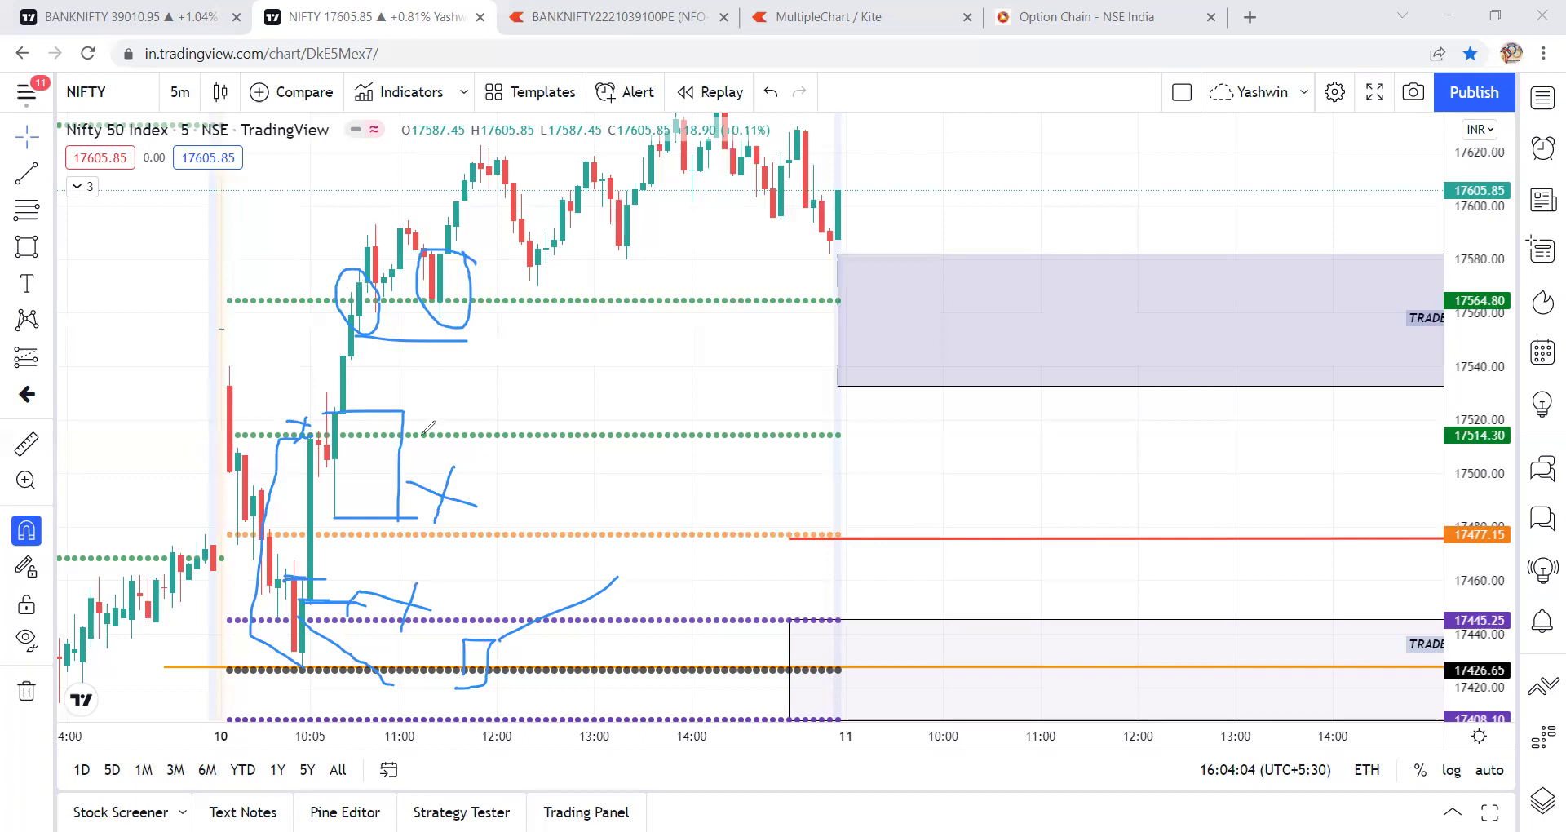
mouse_move(407, 454)
mouse_down()
mouse_move(452, 454)
mouse_move(440, 471)
mouse_up()
key(e)
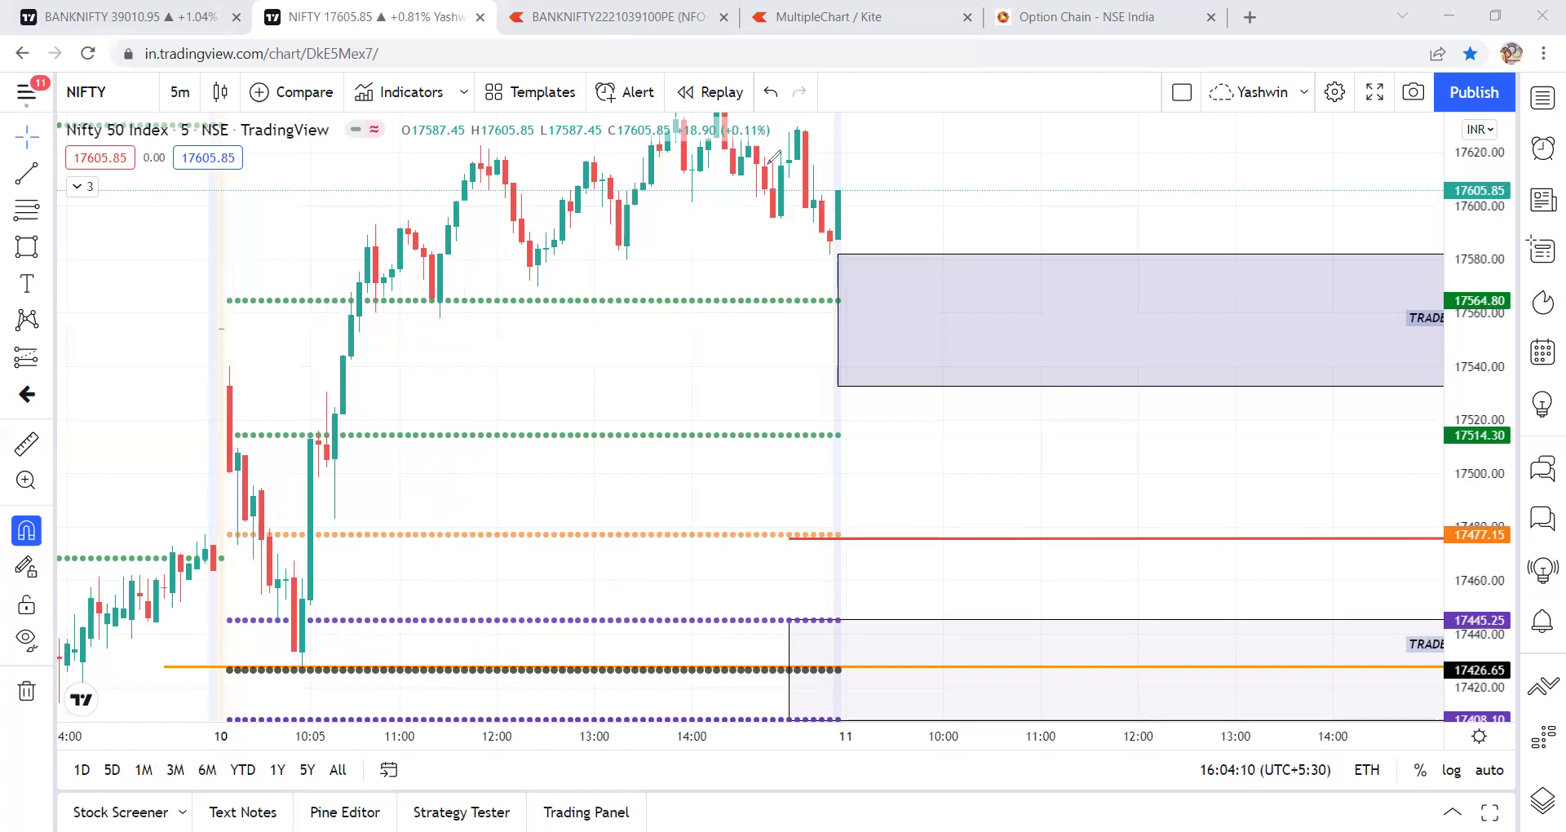
Handwrite a short label before the 10 Feb session and draw strokes above and below the two candle groups at 17564.80
drag(523, 402, 508, 516)
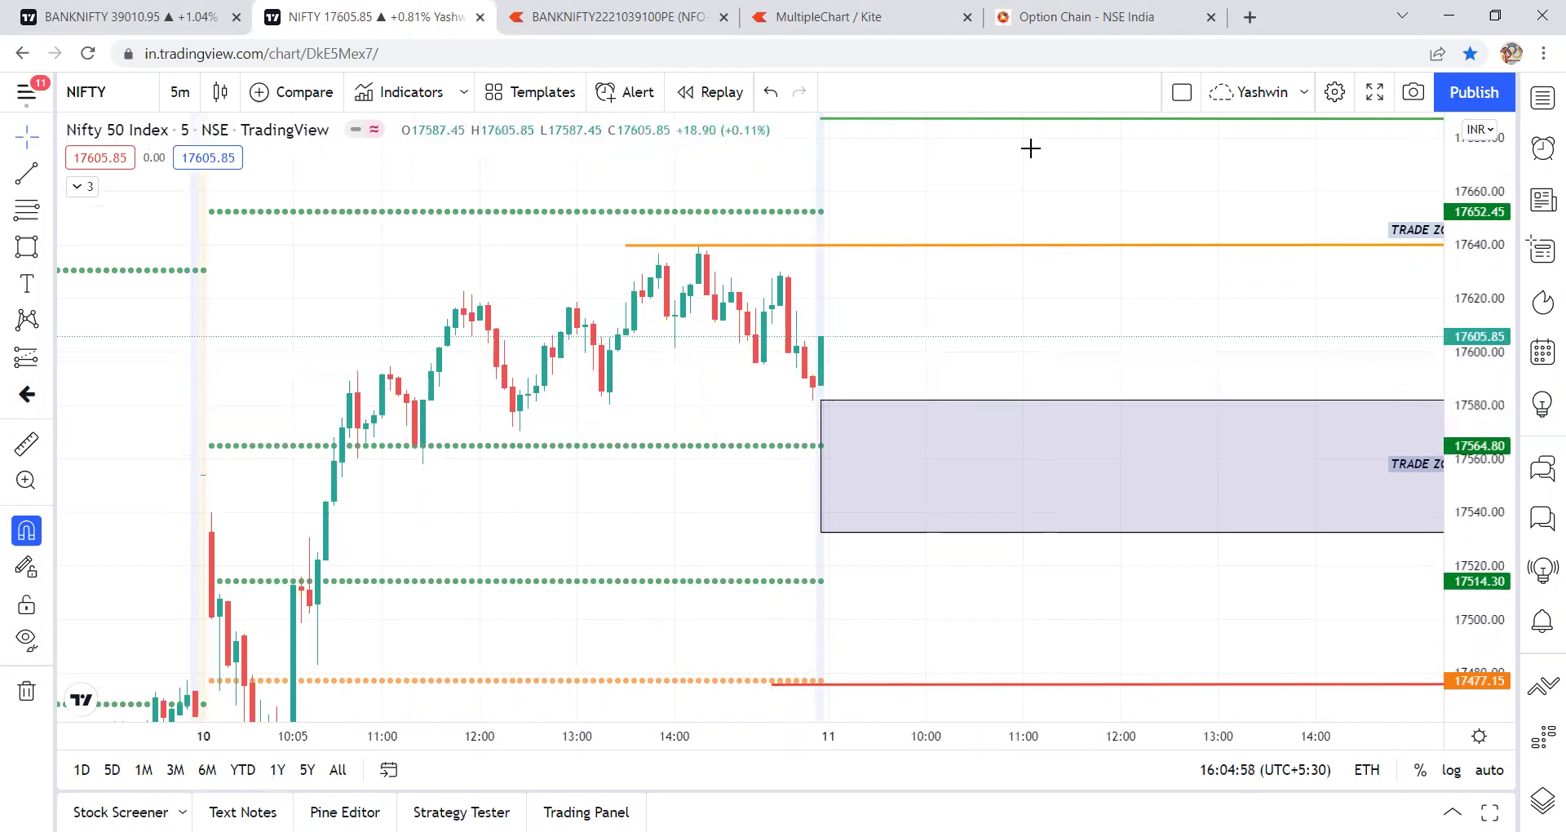
mouse_move(123, 379)
mouse_down()
mouse_move(186, 373)
mouse_move(204, 402)
mouse_up()
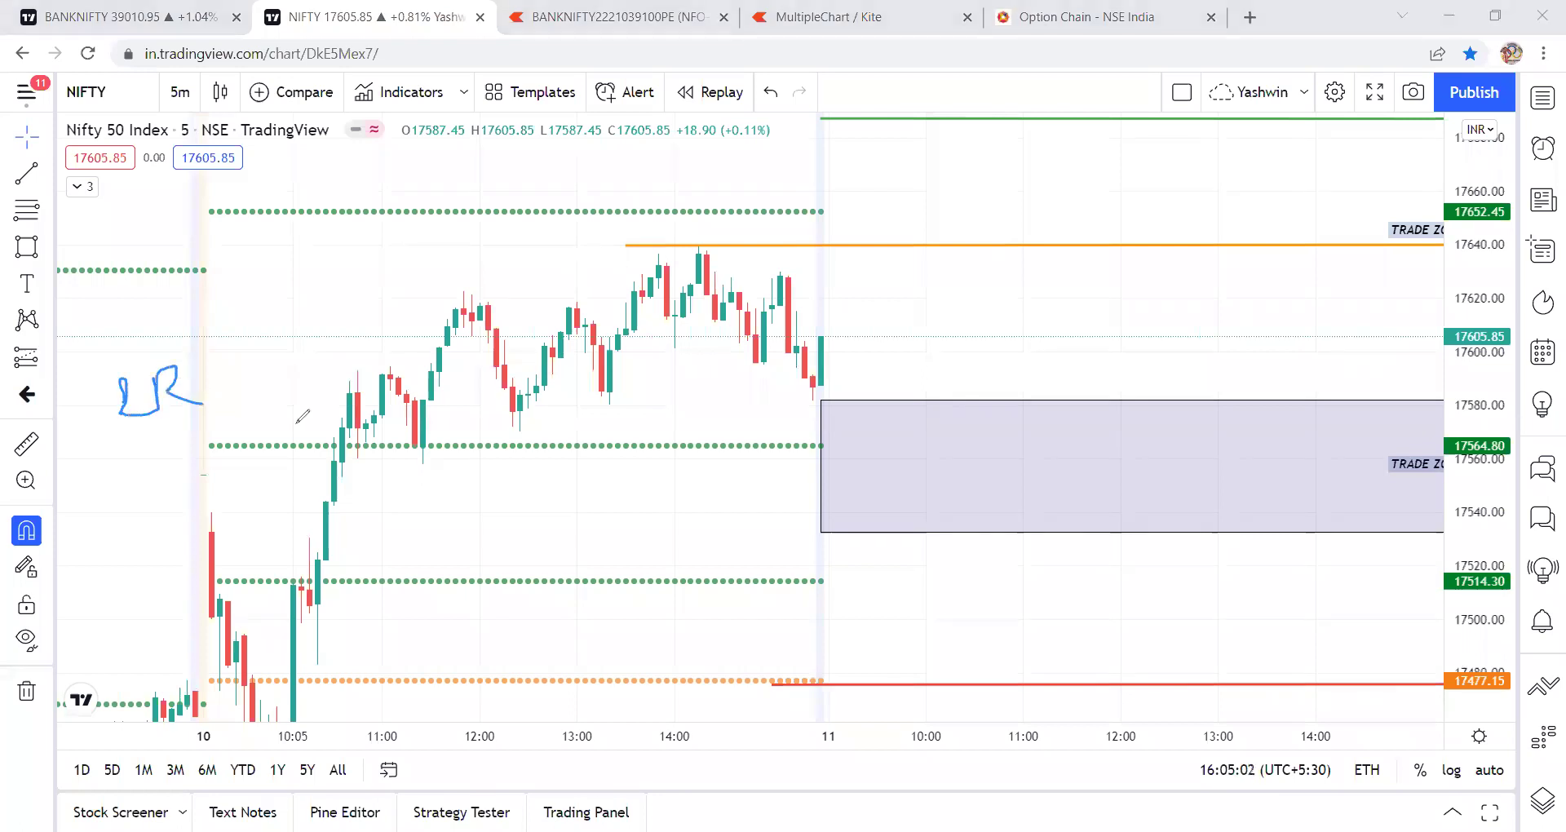
mouse_move(319, 426)
mouse_down()
mouse_move(343, 423)
mouse_move(344, 471)
mouse_move(388, 465)
mouse_up()
drag(407, 401, 492, 401)
drag(400, 469, 477, 462)
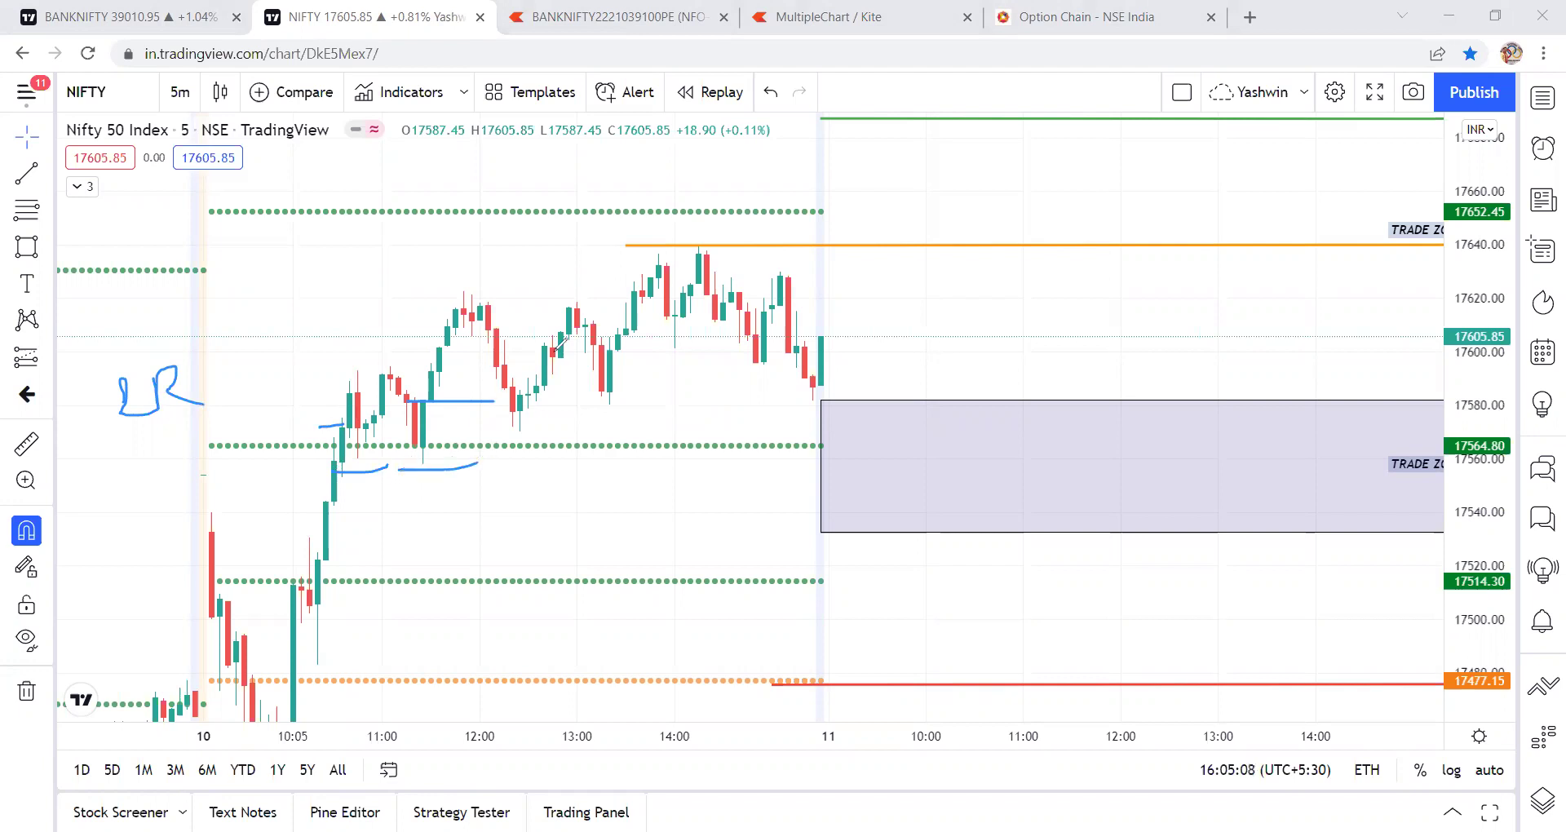
Handwrite "60", draw a falling stroke from the day's high to the closing candles at the trade zone, and clear the markings
mouse_move(244, 257)
mouse_down()
mouse_move(241, 287)
mouse_move(263, 265)
mouse_up()
mouse_move(675, 272)
mouse_down()
mouse_move(798, 386)
mouse_move(846, 395)
mouse_up()
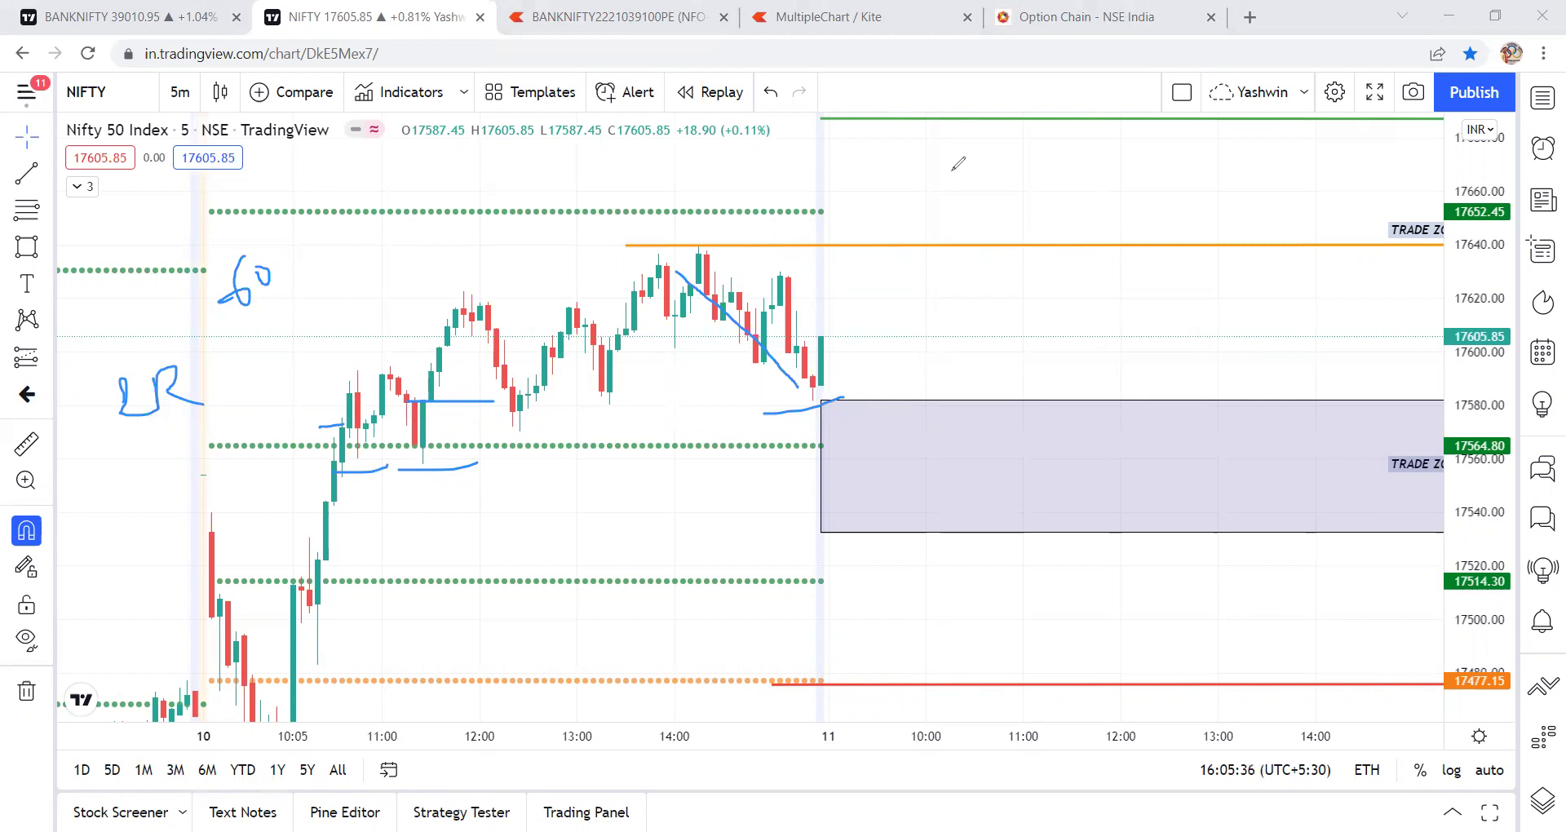
key(e)
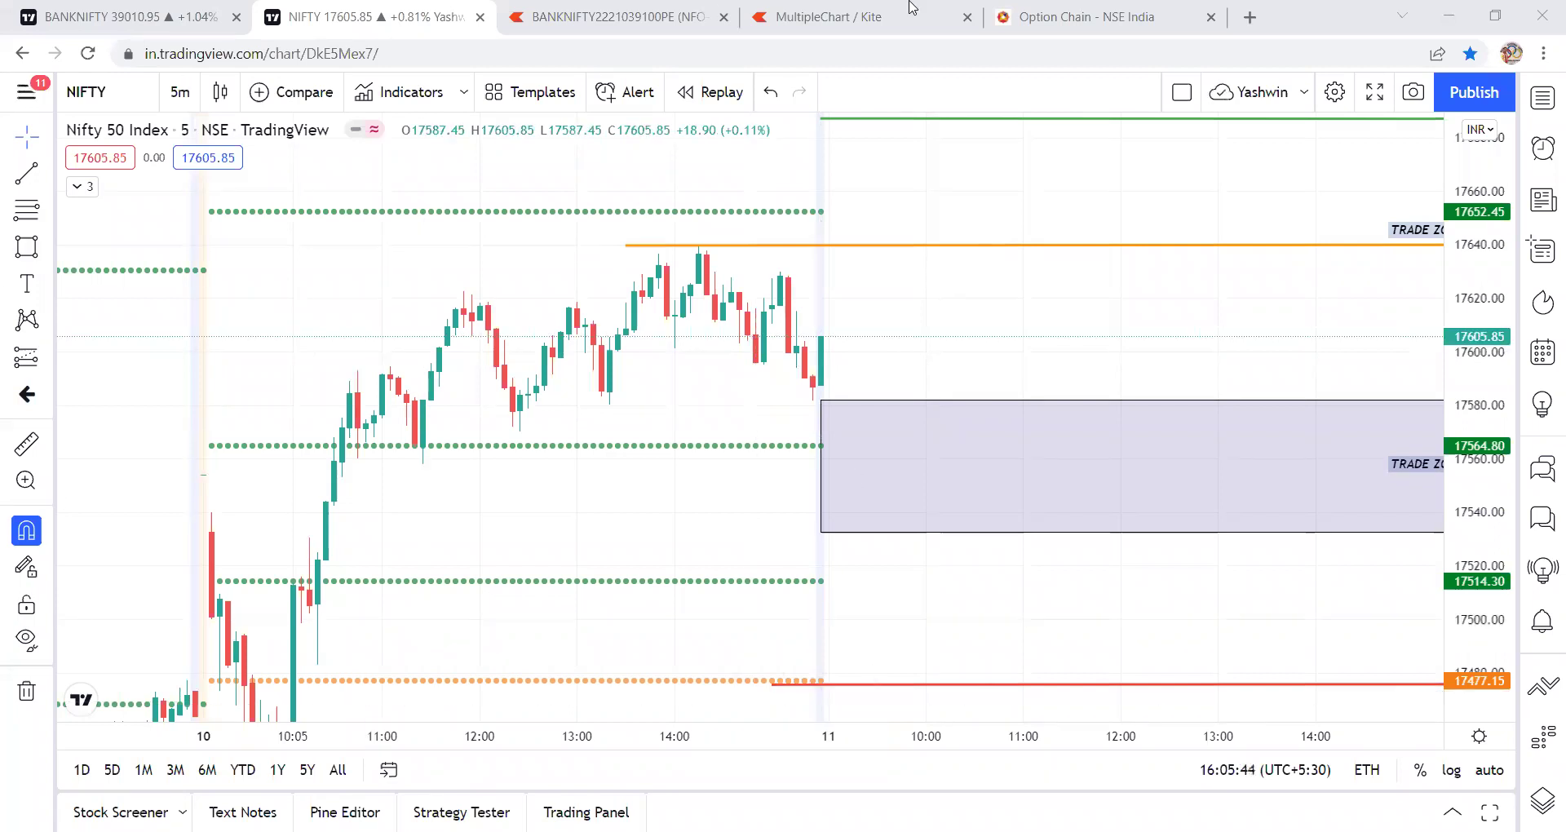
Switch to the Kite MultipleChart page and handwrite an underlined "BN" and a list marker on the 39100 CE chart
click(862, 15)
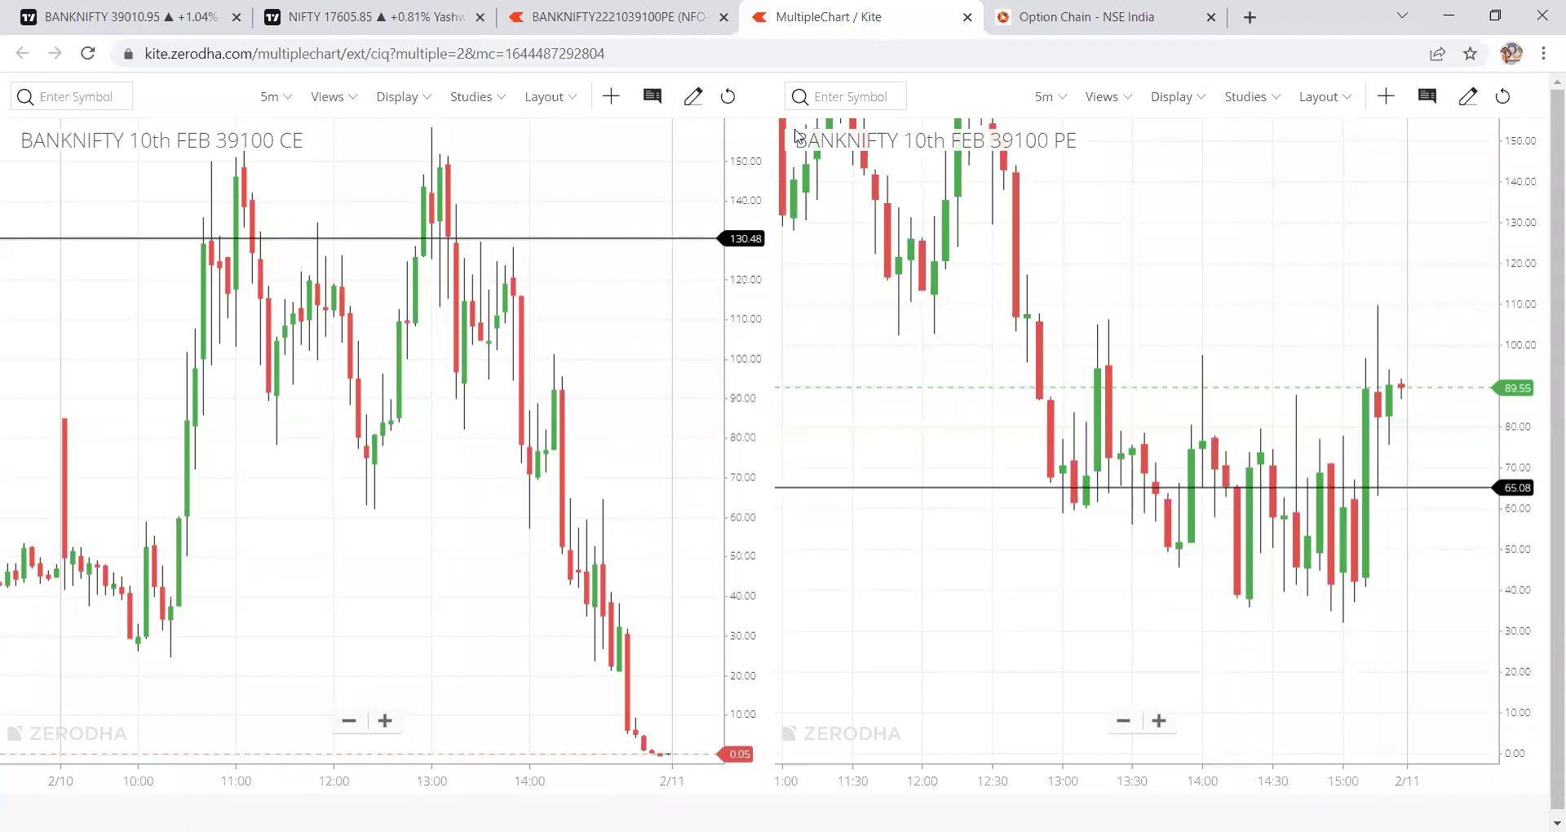
drag(236, 618, 243, 645)
mouse_move(245, 617)
mouse_down()
mouse_move(257, 649)
mouse_move(314, 626)
mouse_move(303, 564)
mouse_up()
drag(244, 682, 367, 653)
mouse_move(408, 597)
mouse_down()
mouse_move(417, 629)
mouse_move(430, 594)
mouse_move(419, 661)
mouse_up()
Handwrite "ATM", "CE" and "PE" beside the list marker, with "OTM" underneath
drag(471, 602, 475, 626)
mouse_move(476, 629)
mouse_down()
mouse_move(532, 589)
mouse_move(589, 608)
mouse_up()
mouse_move(638, 555)
mouse_down()
mouse_move(636, 581)
mouse_move(676, 584)
mouse_move(695, 526)
mouse_move(762, 551)
mouse_up()
mouse_move(741, 501)
mouse_down()
mouse_move(749, 522)
mouse_move(767, 510)
mouse_move(747, 494)
mouse_move(763, 496)
mouse_move(744, 513)
mouse_up()
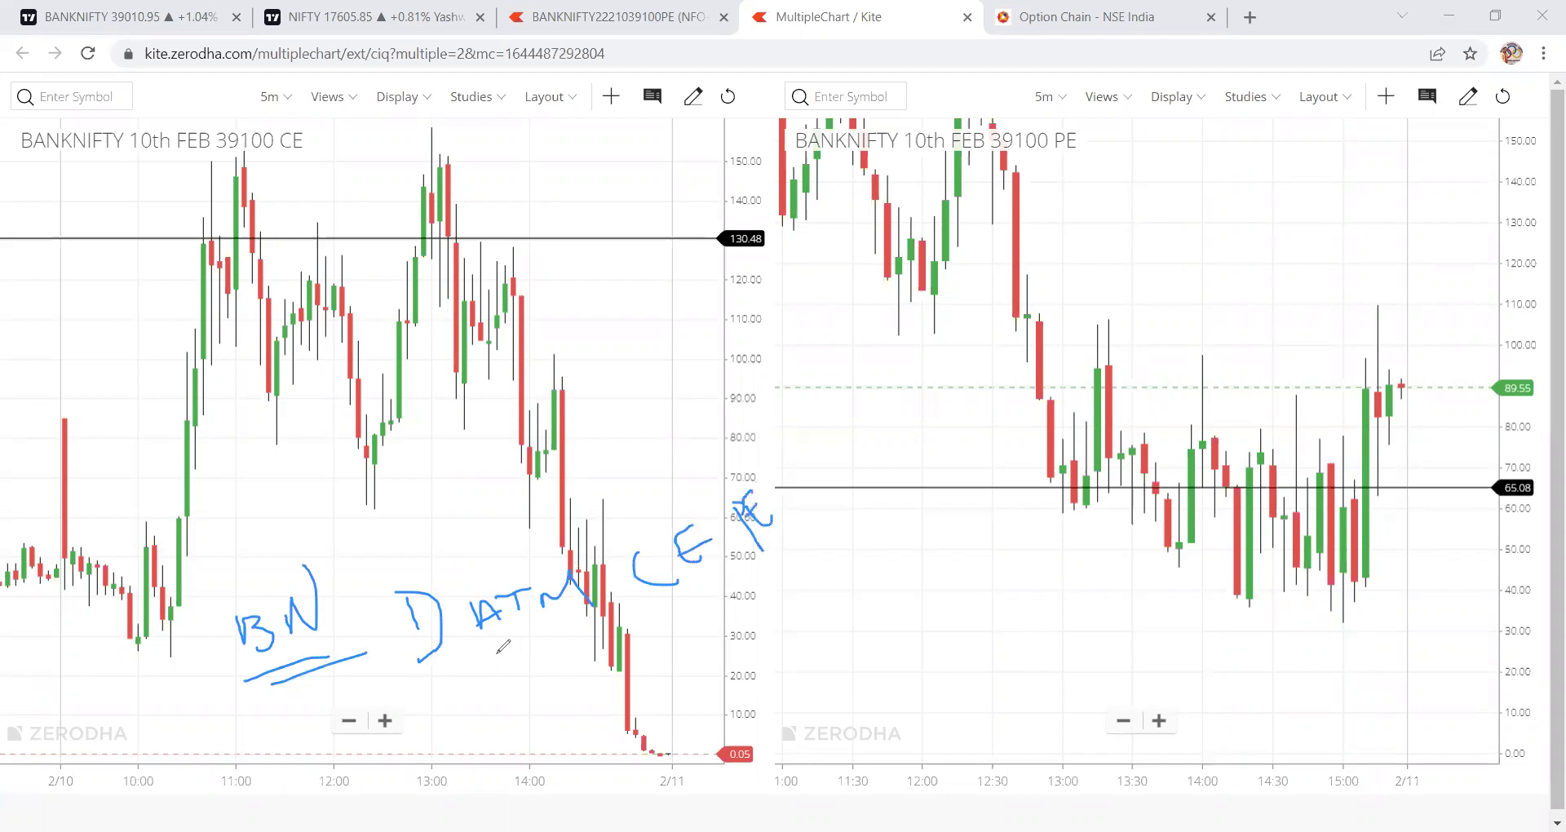
mouse_move(497, 652)
mouse_down()
mouse_move(636, 620)
mouse_move(646, 634)
mouse_up()
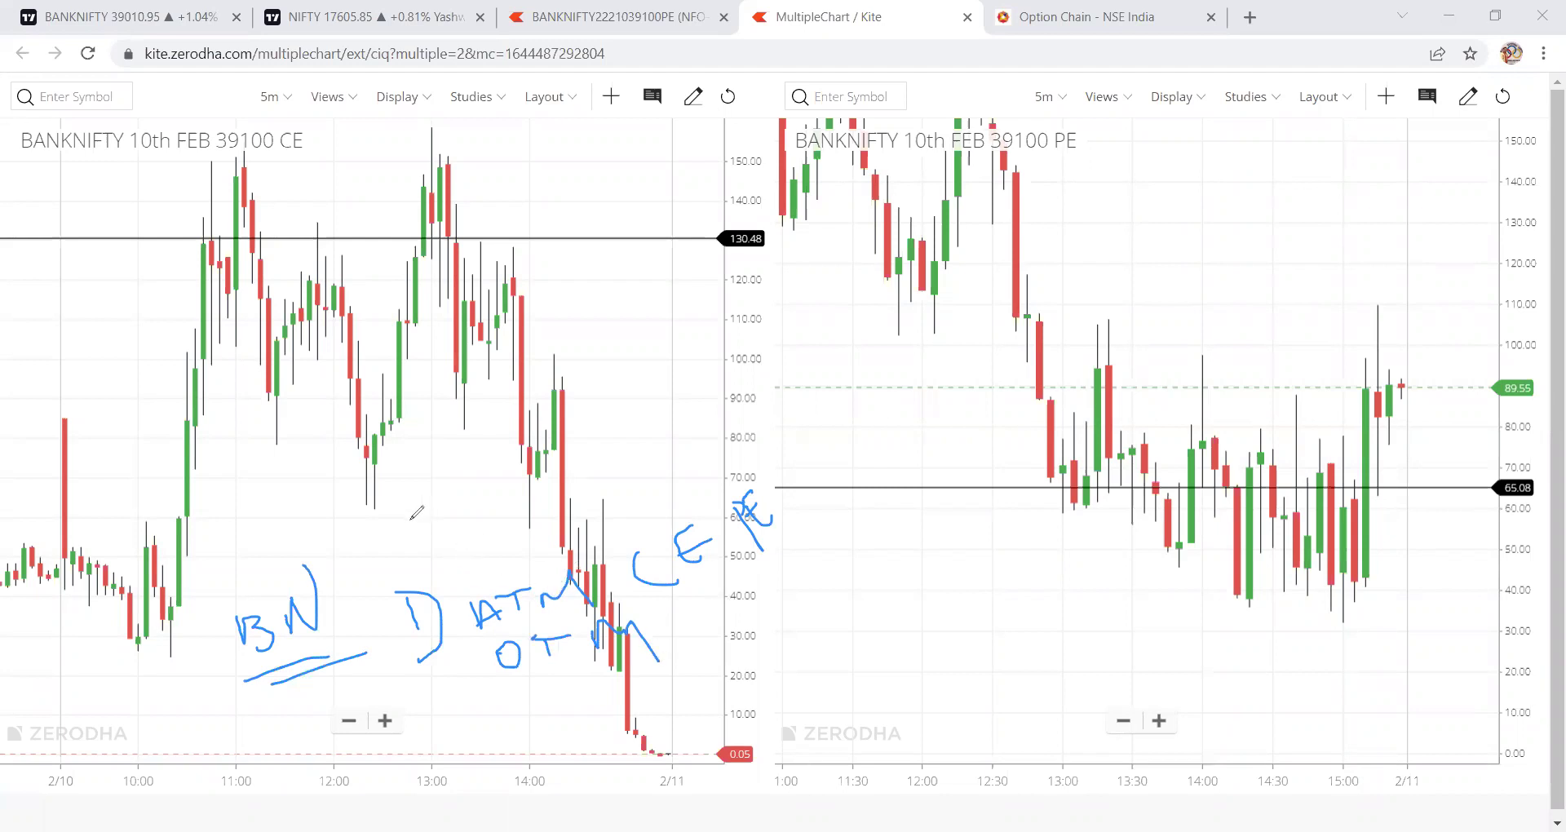
Handwrite "130" above the "ATM" note, with a dash leading to a second number
click(412, 482)
drag(412, 482, 423, 514)
mouse_move(435, 483)
mouse_down()
mouse_move(459, 490)
mouse_move(445, 501)
mouse_move(467, 465)
mouse_move(598, 424)
mouse_up()
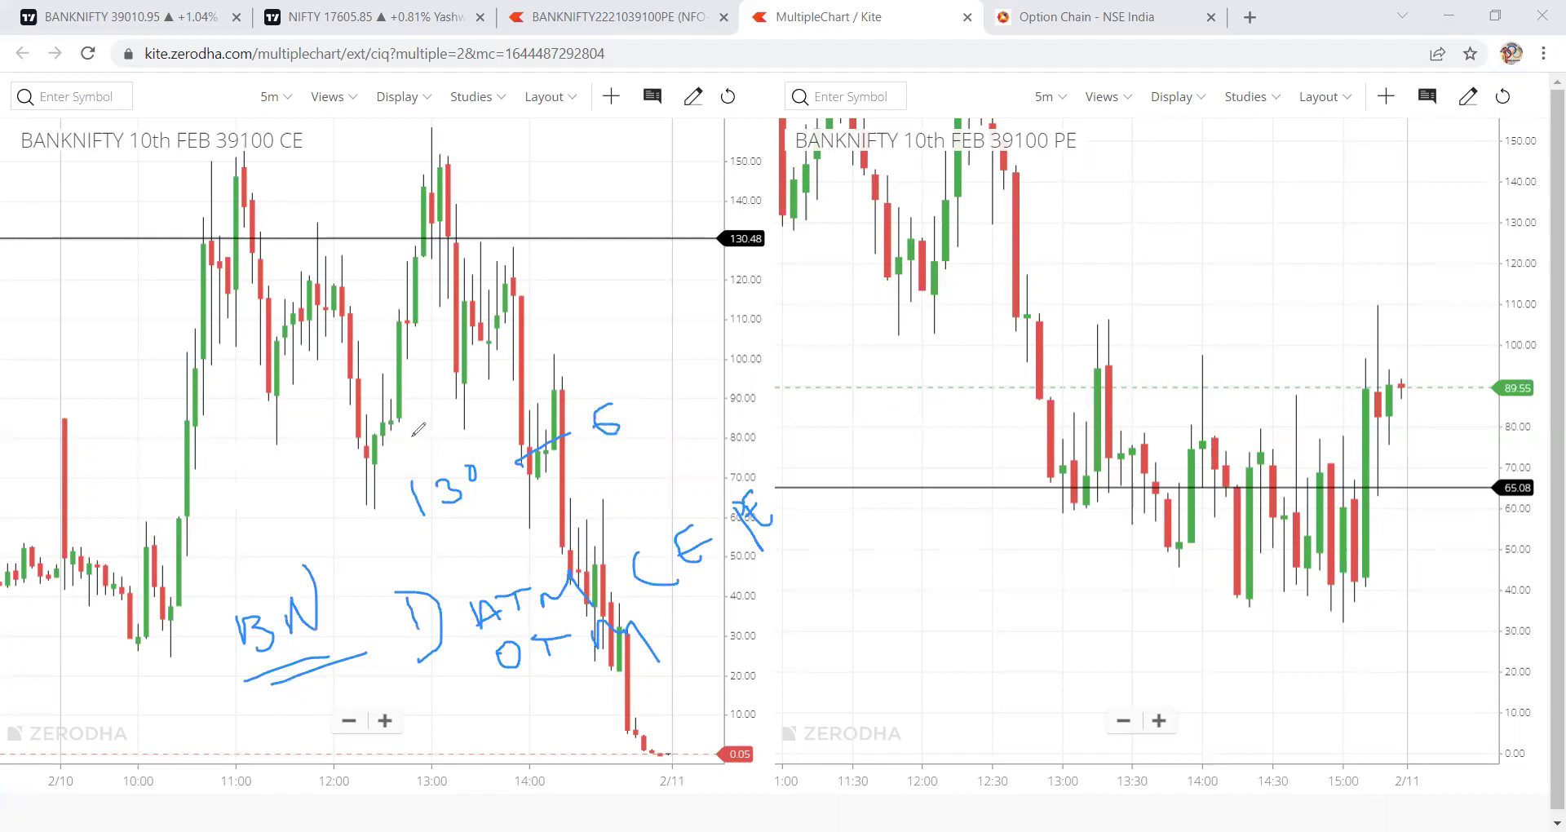
Handwrite "1 lot" above "130" and "2 lots" above the second number, and label "130" as "ATM" with an underline
mouse_move(410, 426)
mouse_down()
mouse_move(414, 442)
mouse_move(447, 434)
mouse_move(453, 407)
mouse_move(465, 426)
mouse_move(489, 389)
mouse_up()
drag(433, 465, 488, 438)
mouse_move(555, 356)
mouse_down()
mouse_move(569, 373)
mouse_move(605, 341)
mouse_move(620, 359)
mouse_move(646, 320)
mouse_move(664, 326)
mouse_move(641, 344)
mouse_up()
click(646, 314)
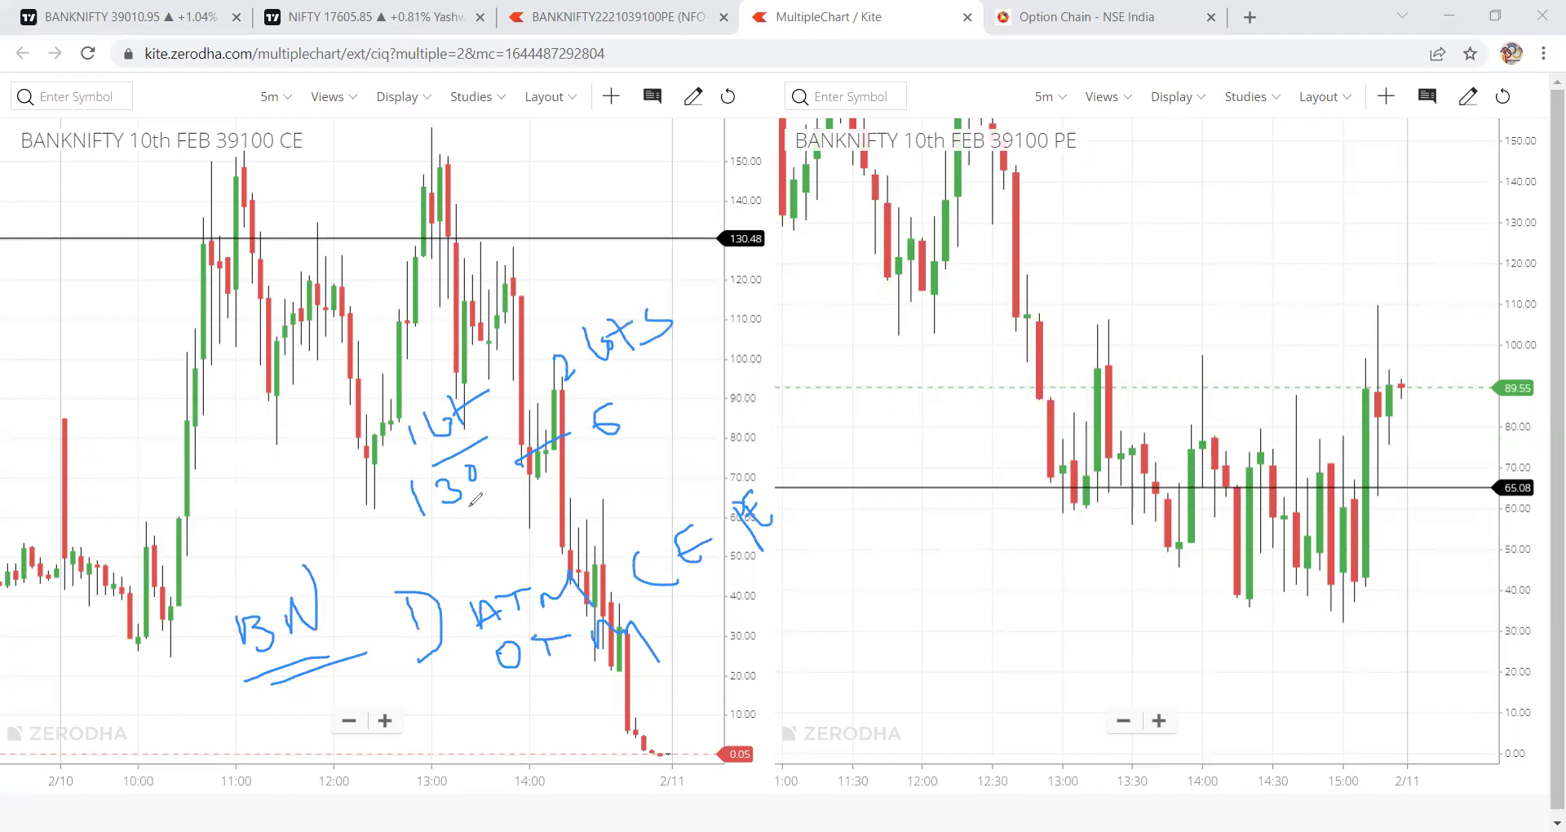
mouse_move(320, 541)
mouse_down()
mouse_move(400, 483)
mouse_move(406, 504)
mouse_move(514, 492)
mouse_up()
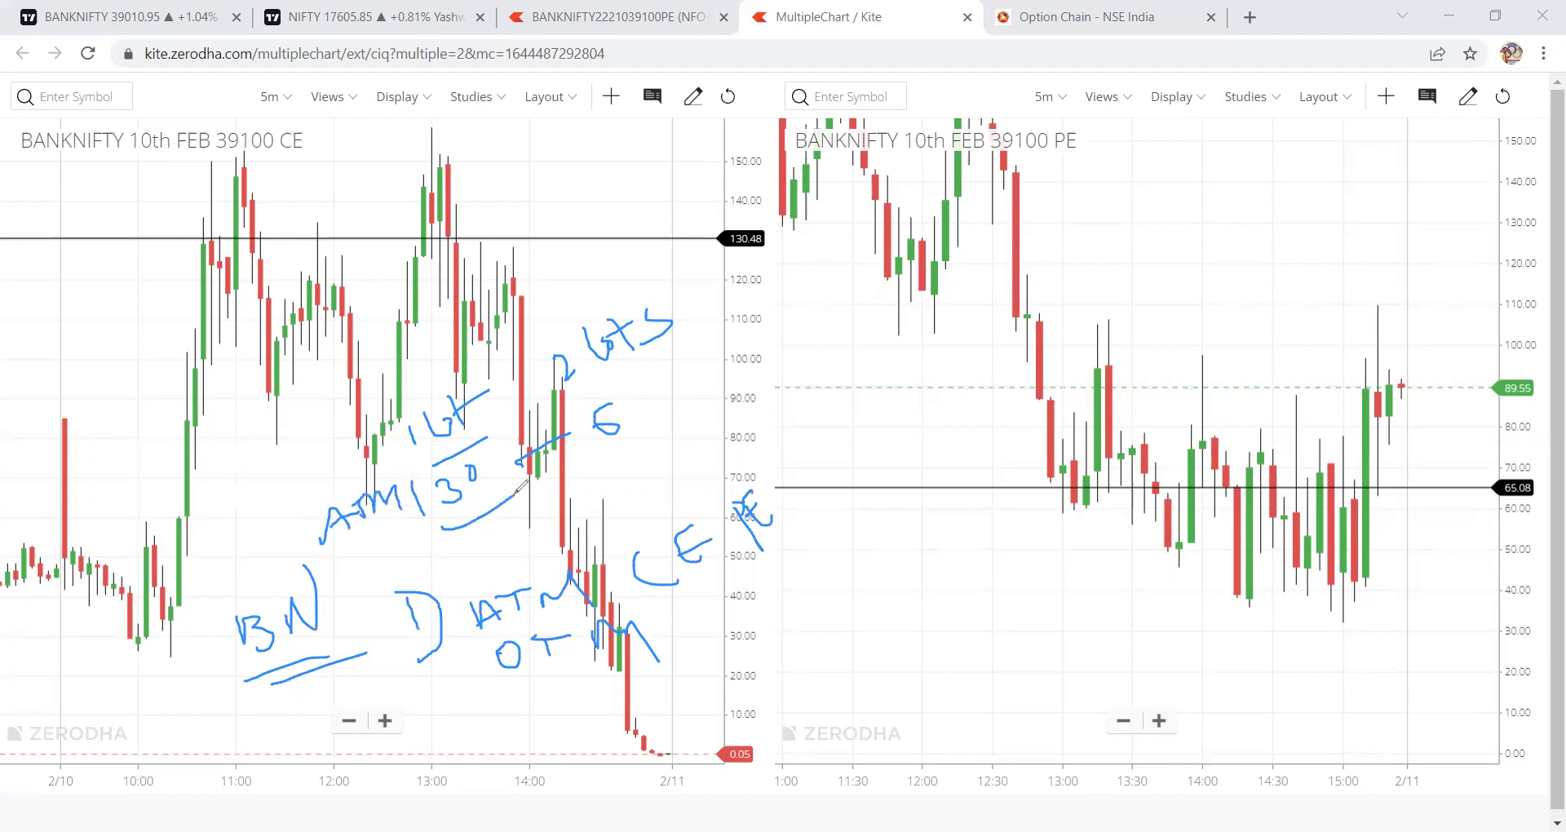
Complete the second number as "65" with a check mark, and handwrite "OTM" with a dash to another "65" underneath
mouse_move(629, 399)
mouse_down()
mouse_move(638, 421)
mouse_move(646, 388)
mouse_move(689, 398)
mouse_move(775, 292)
mouse_up()
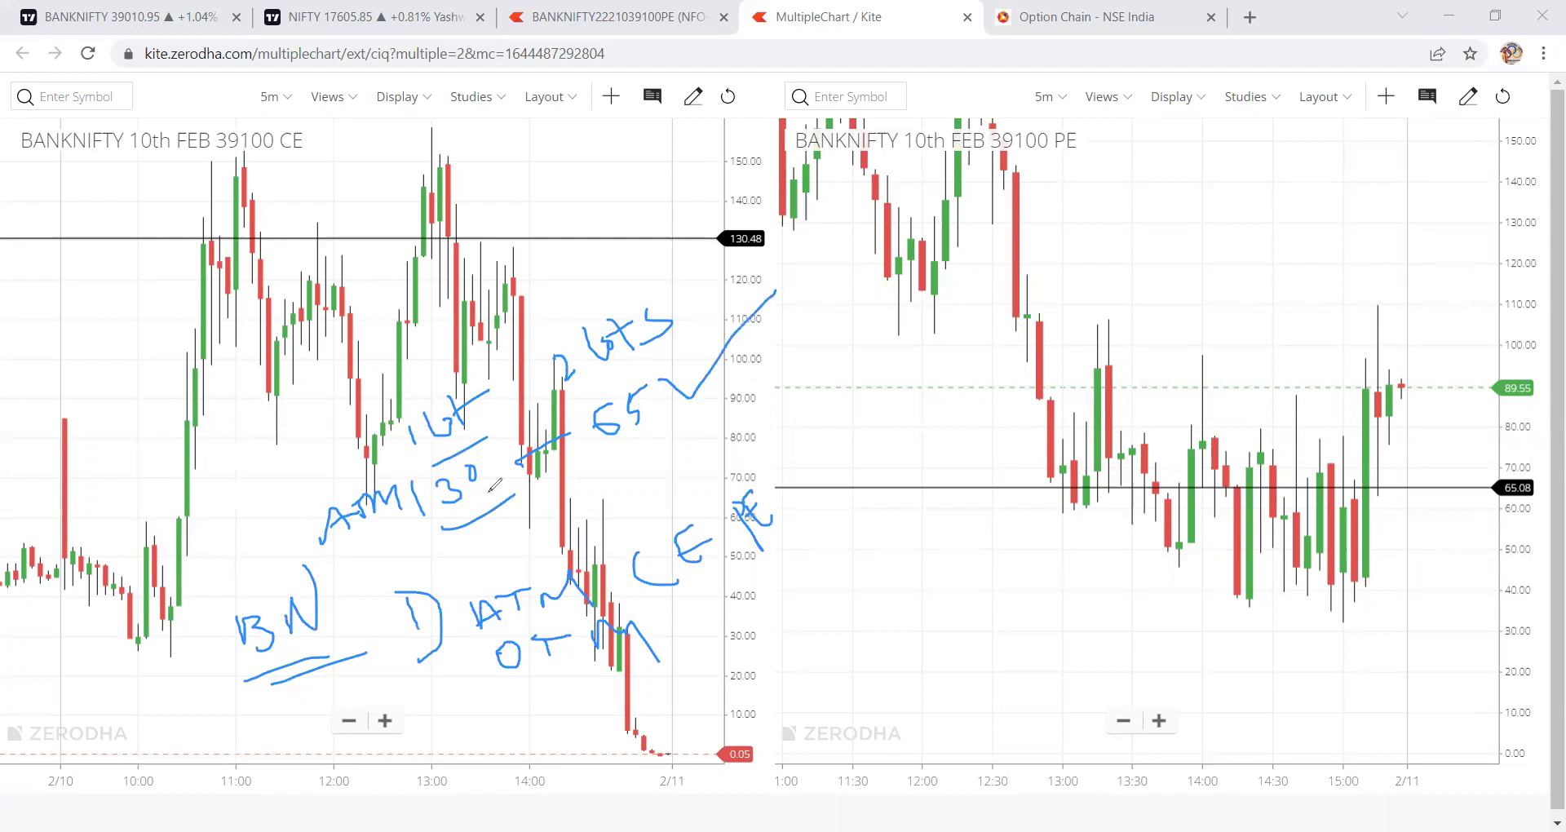
mouse_move(488, 523)
mouse_down()
mouse_move(478, 542)
mouse_move(488, 523)
mouse_move(512, 517)
mouse_move(504, 541)
mouse_move(547, 509)
mouse_move(557, 522)
mouse_up()
drag(578, 495, 637, 470)
drag(484, 493, 520, 448)
drag(641, 471, 677, 431)
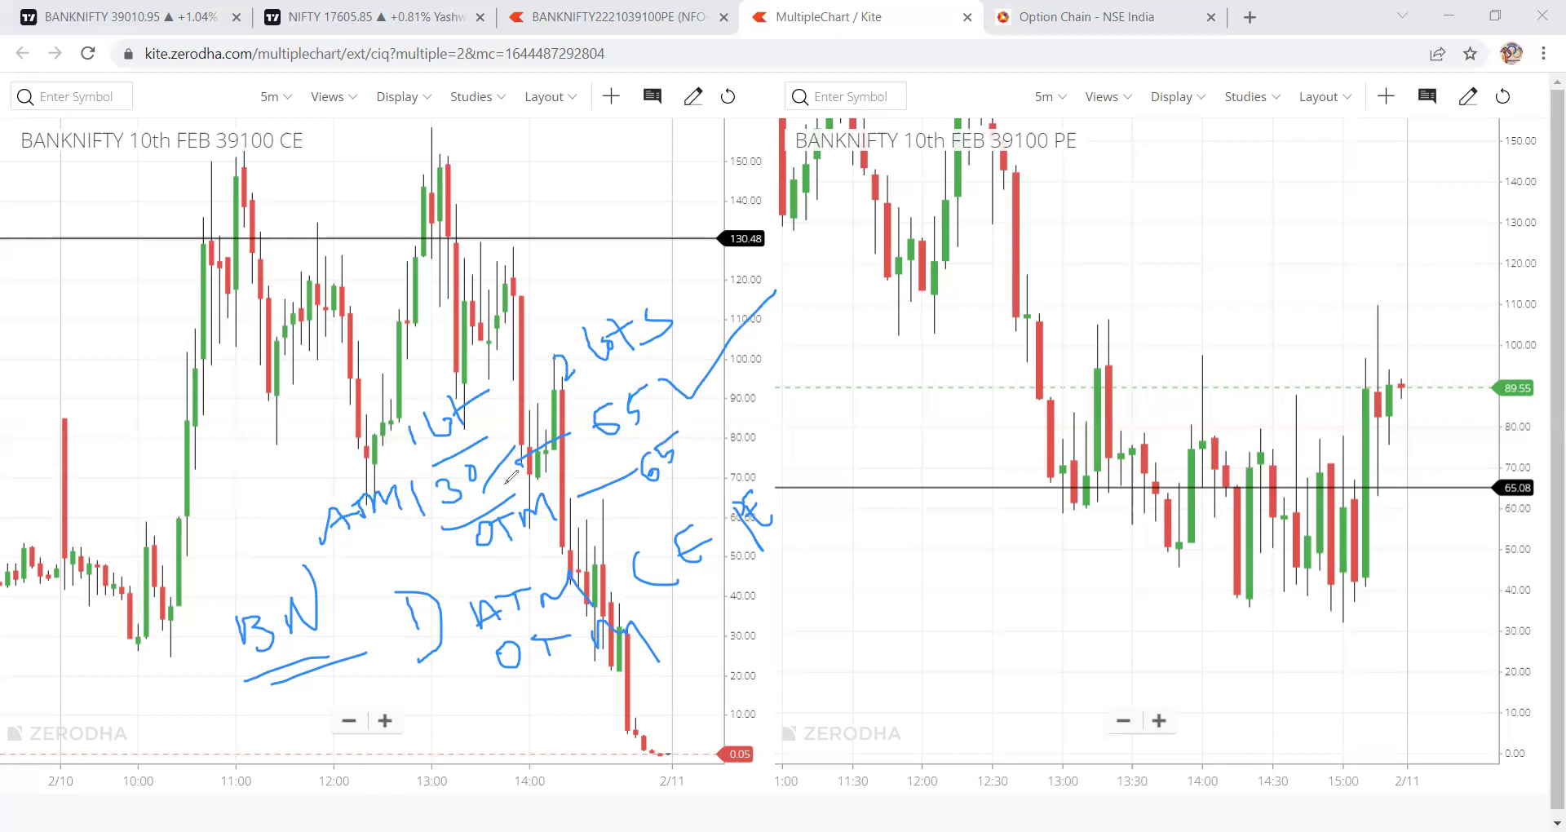
Underline both handwritten "65" values on the CE chart
drag(605, 443, 693, 418)
drag(610, 450, 680, 420)
drag(654, 486, 738, 455)
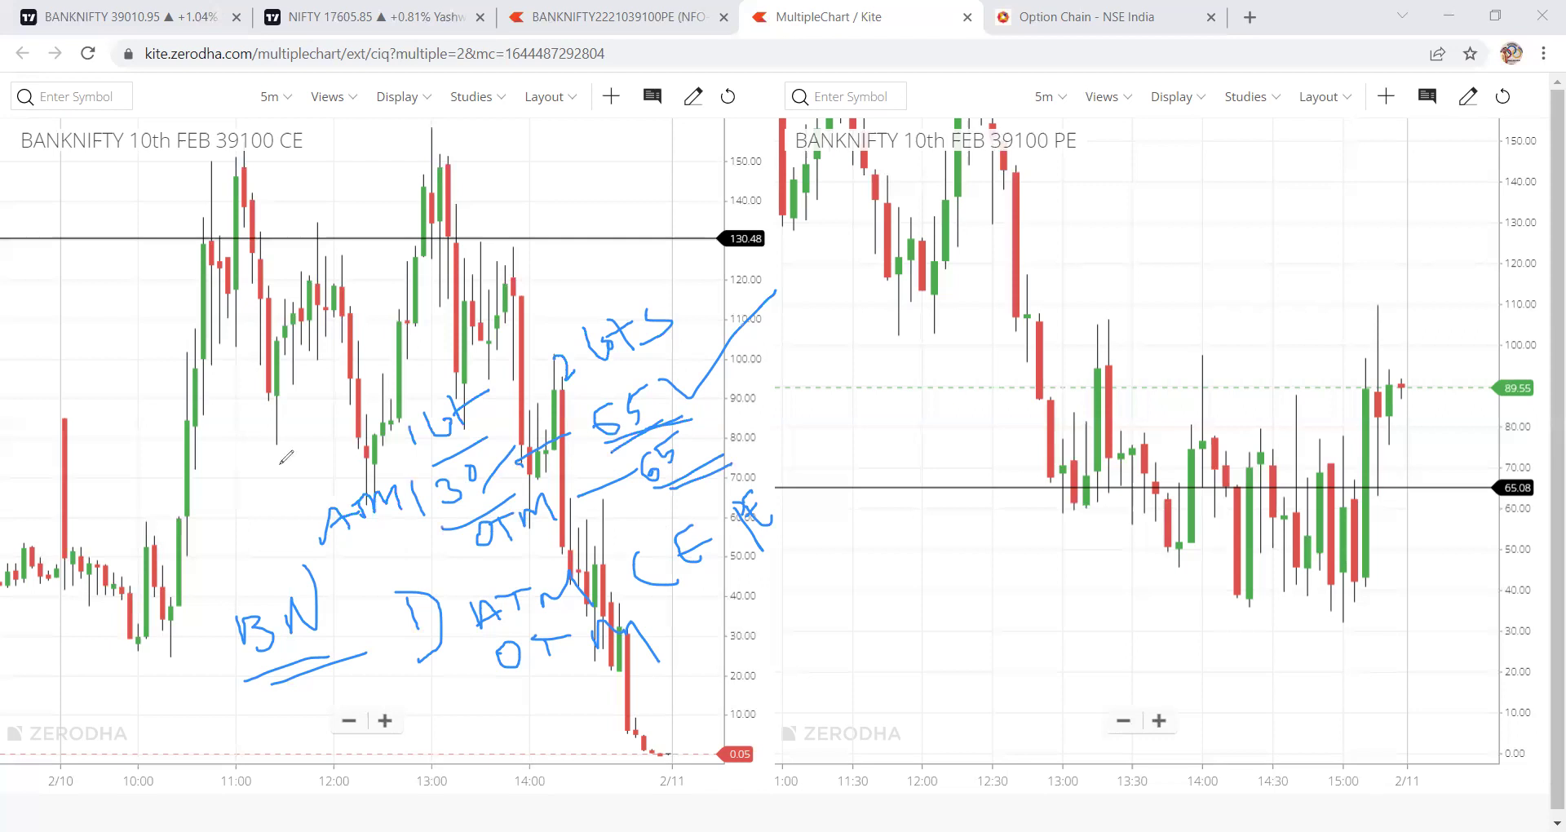
Handwrite a boxed marker and "12" with dashes near the CE chart's first rally, listing "27 – 300" and "215" underneath
mouse_move(88, 346)
mouse_down()
mouse_move(97, 381)
mouse_move(171, 368)
mouse_up()
mouse_move(129, 267)
mouse_down()
mouse_move(76, 282)
mouse_move(126, 278)
mouse_move(130, 297)
mouse_move(201, 259)
mouse_up()
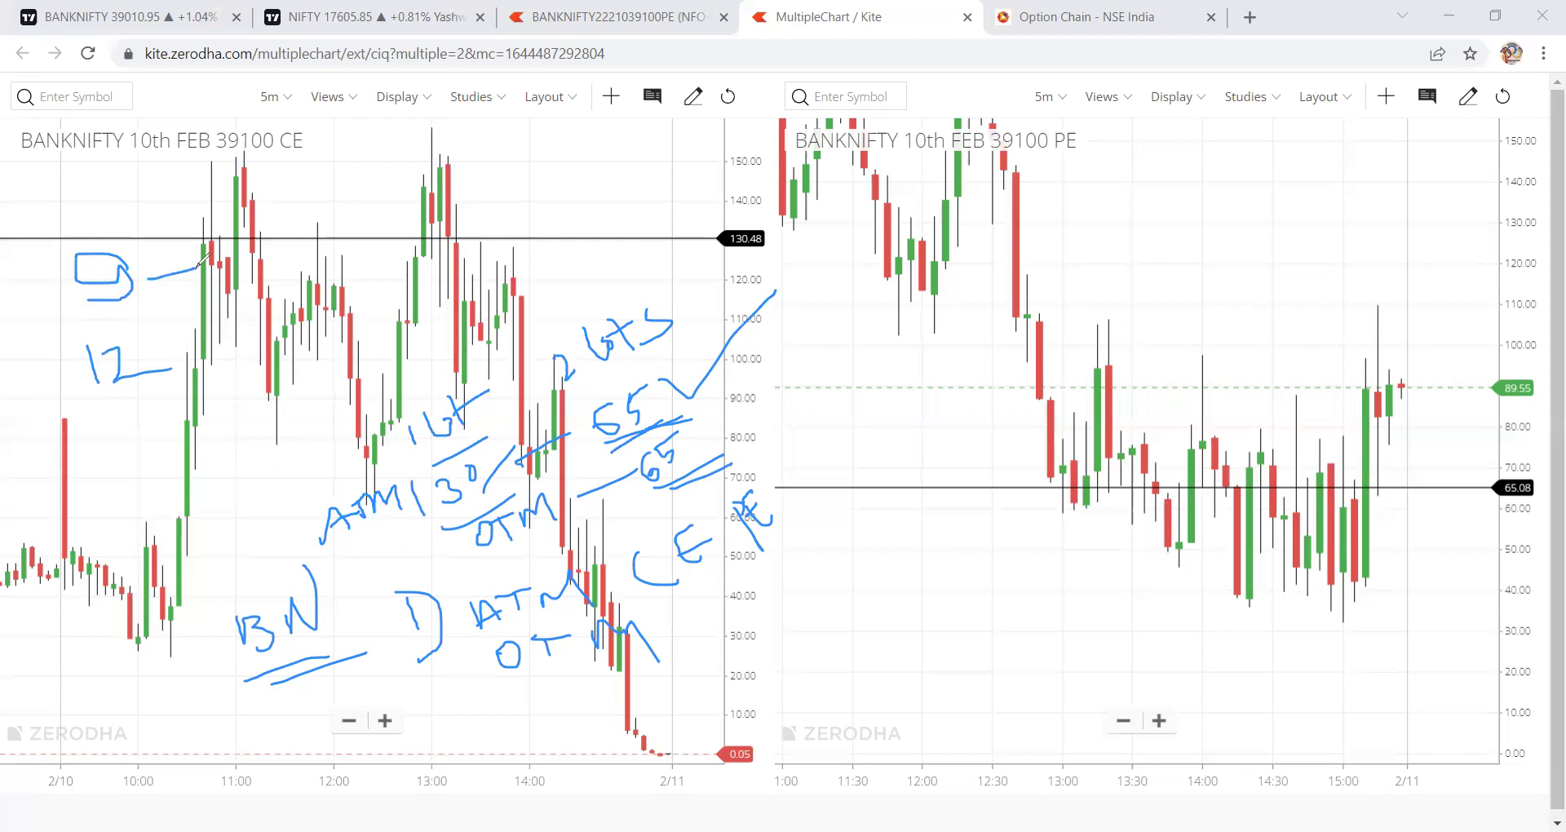
mouse_move(75, 432)
mouse_down()
mouse_move(91, 444)
mouse_move(147, 417)
mouse_move(162, 429)
mouse_move(225, 399)
mouse_up()
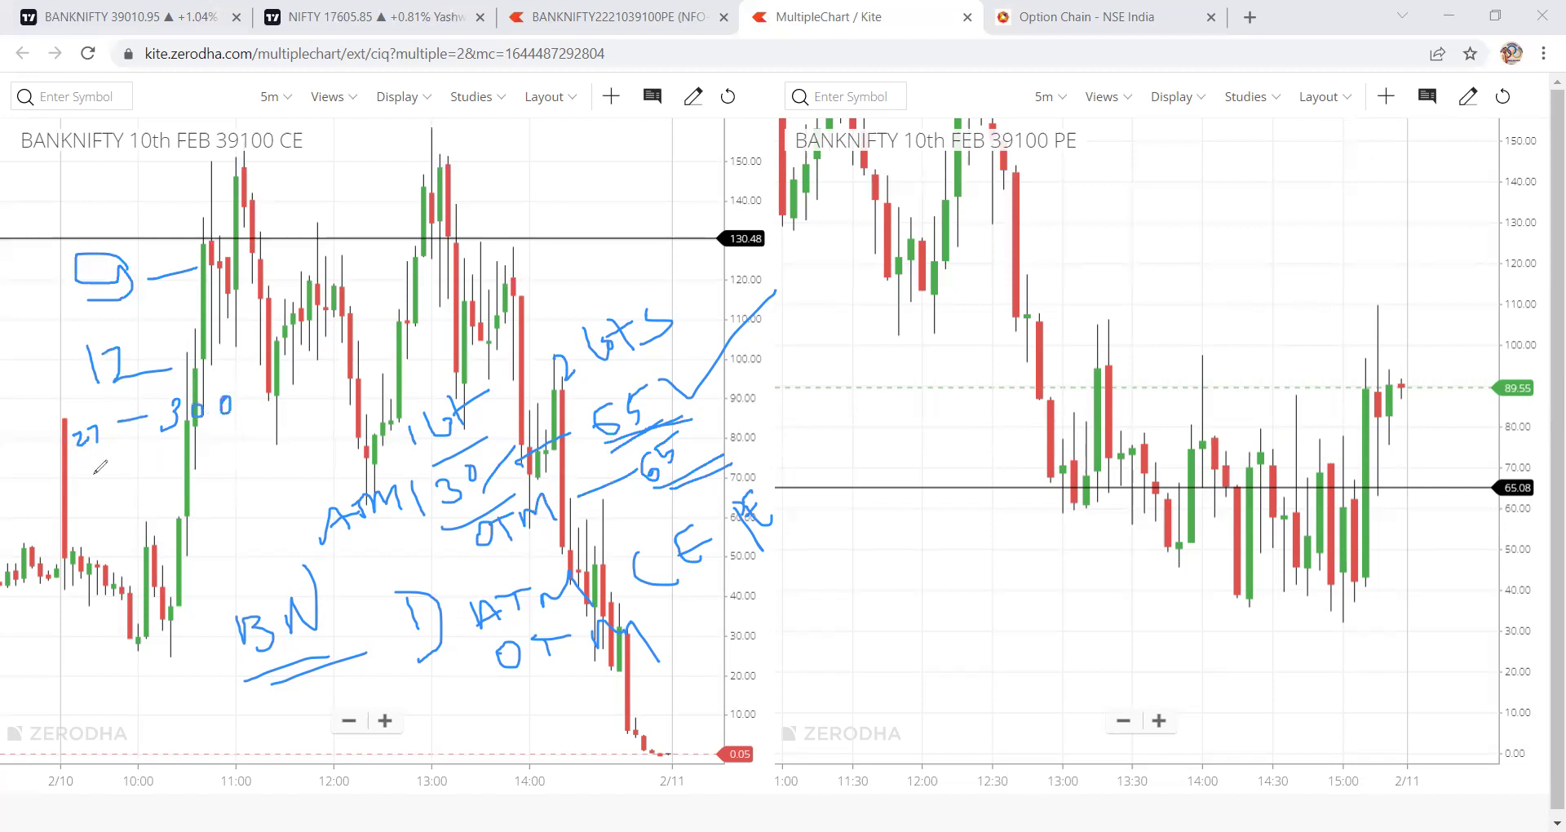
mouse_move(91, 465)
mouse_down()
mouse_move(92, 492)
mouse_move(102, 462)
mouse_move(192, 483)
mouse_move(257, 433)
mouse_up()
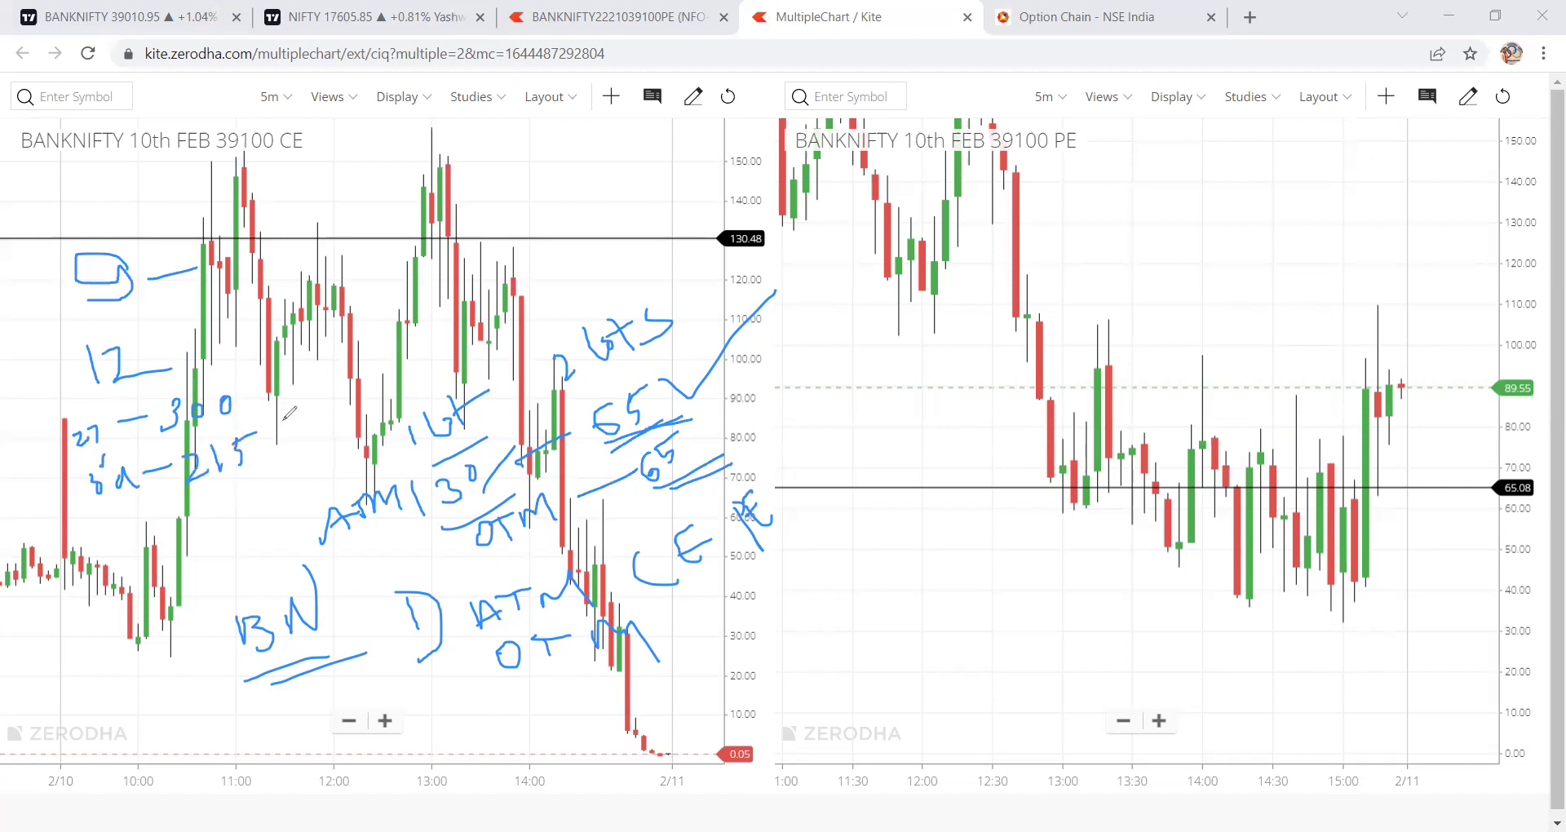
Double the dash beside the boxed marker, add an underlined note beside "215", and handwrite further figures below the list
drag(158, 281, 265, 264)
mouse_move(275, 342)
mouse_down()
mouse_move(282, 378)
mouse_move(316, 371)
mouse_move(338, 341)
mouse_move(490, 350)
mouse_up()
drag(292, 411, 490, 347)
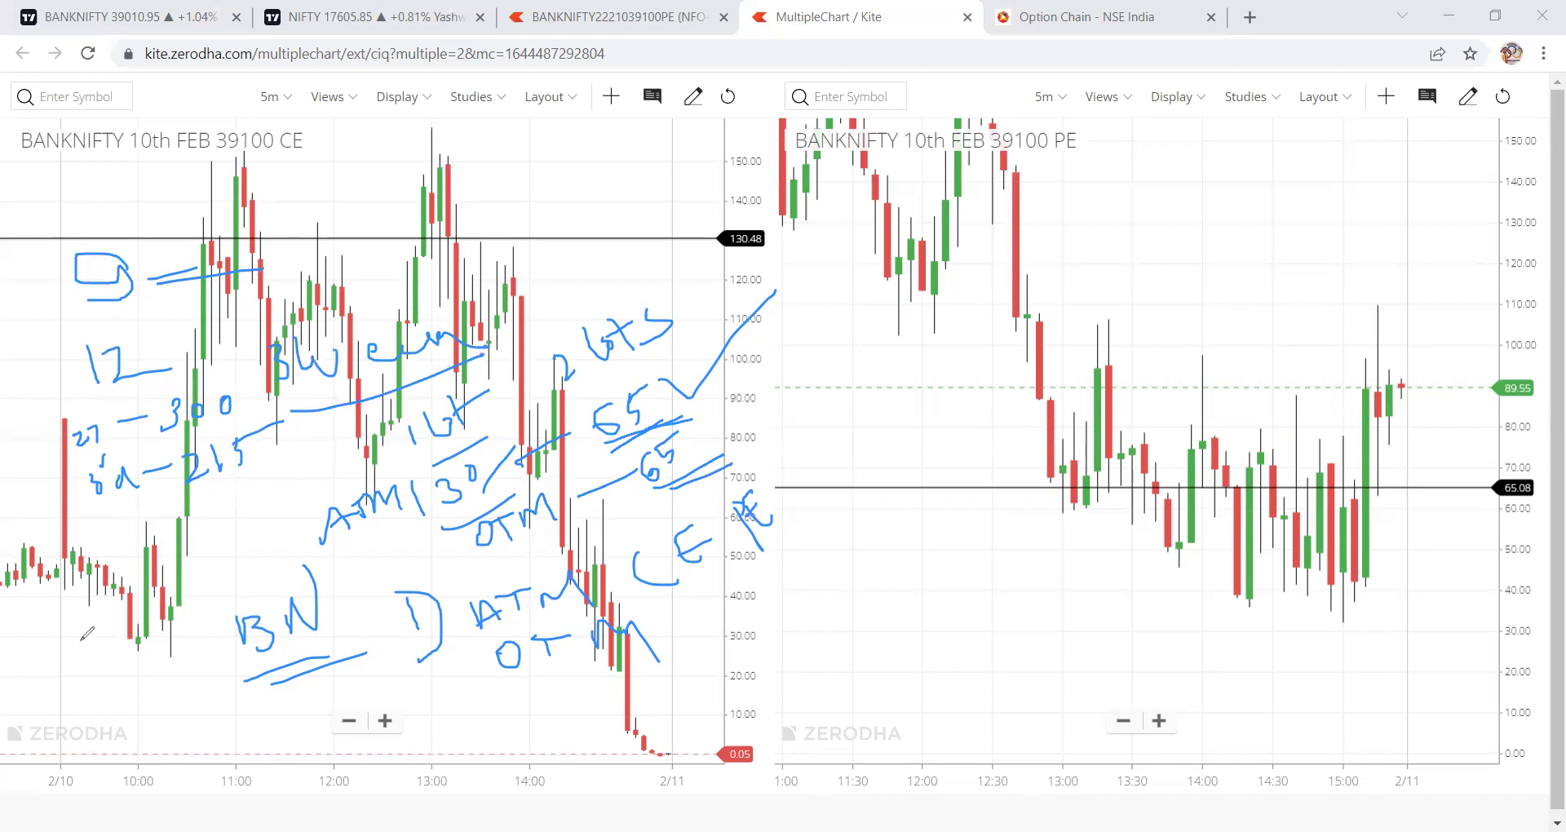
mouse_move(81, 617)
mouse_down()
mouse_move(72, 649)
mouse_move(104, 620)
mouse_move(134, 622)
mouse_up()
drag(209, 578, 227, 566)
mouse_move(103, 526)
mouse_down()
mouse_move(101, 546)
mouse_move(137, 531)
mouse_move(131, 510)
mouse_move(211, 508)
mouse_move(217, 492)
mouse_up()
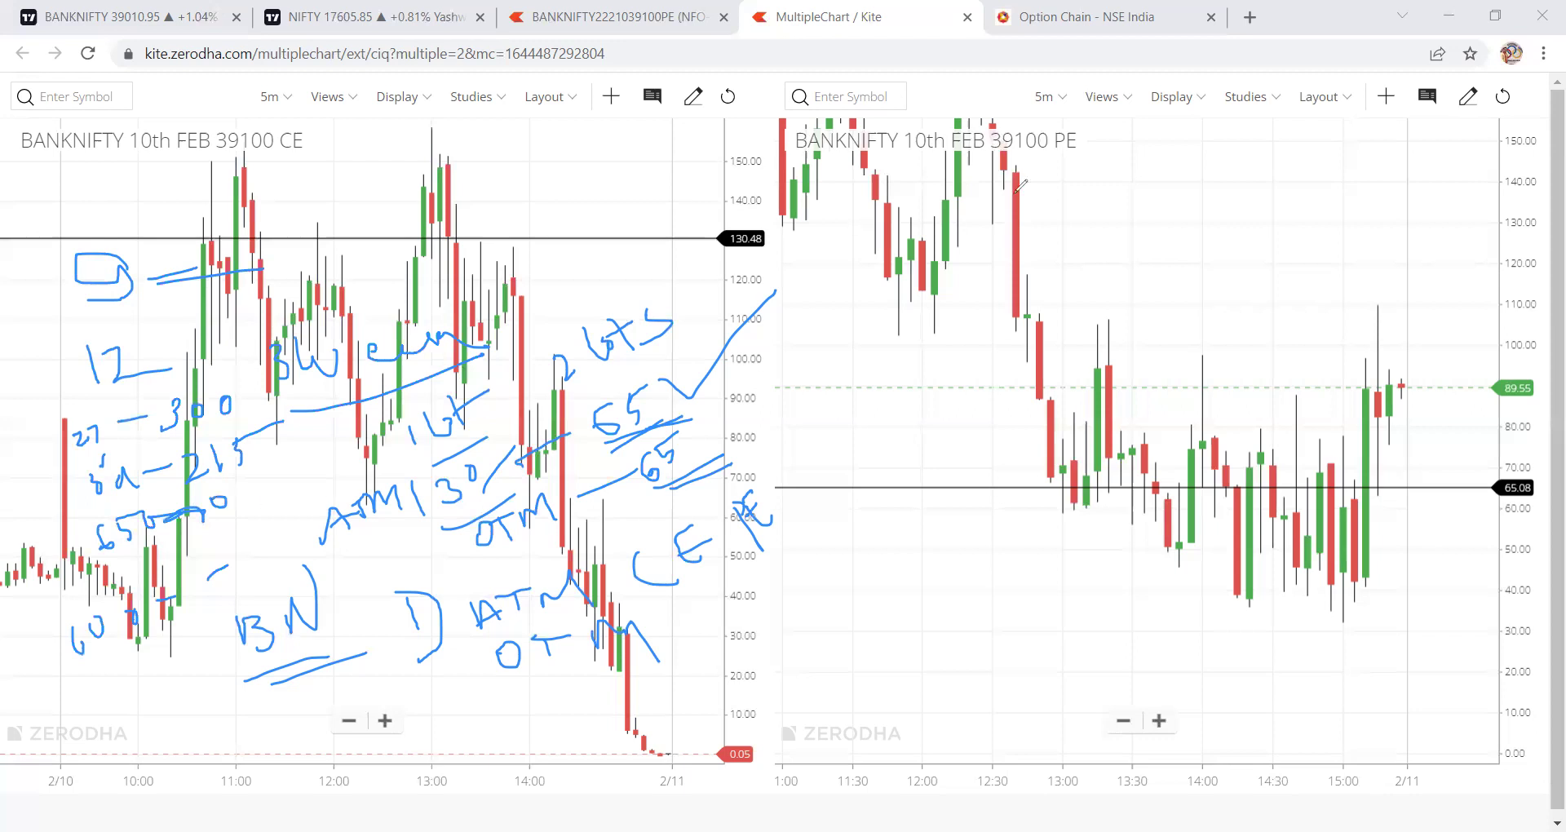
Clear the handwriting, mark the 13:00 entry candles on the CE and PE charts, and circle the 130.48 price label
key(e)
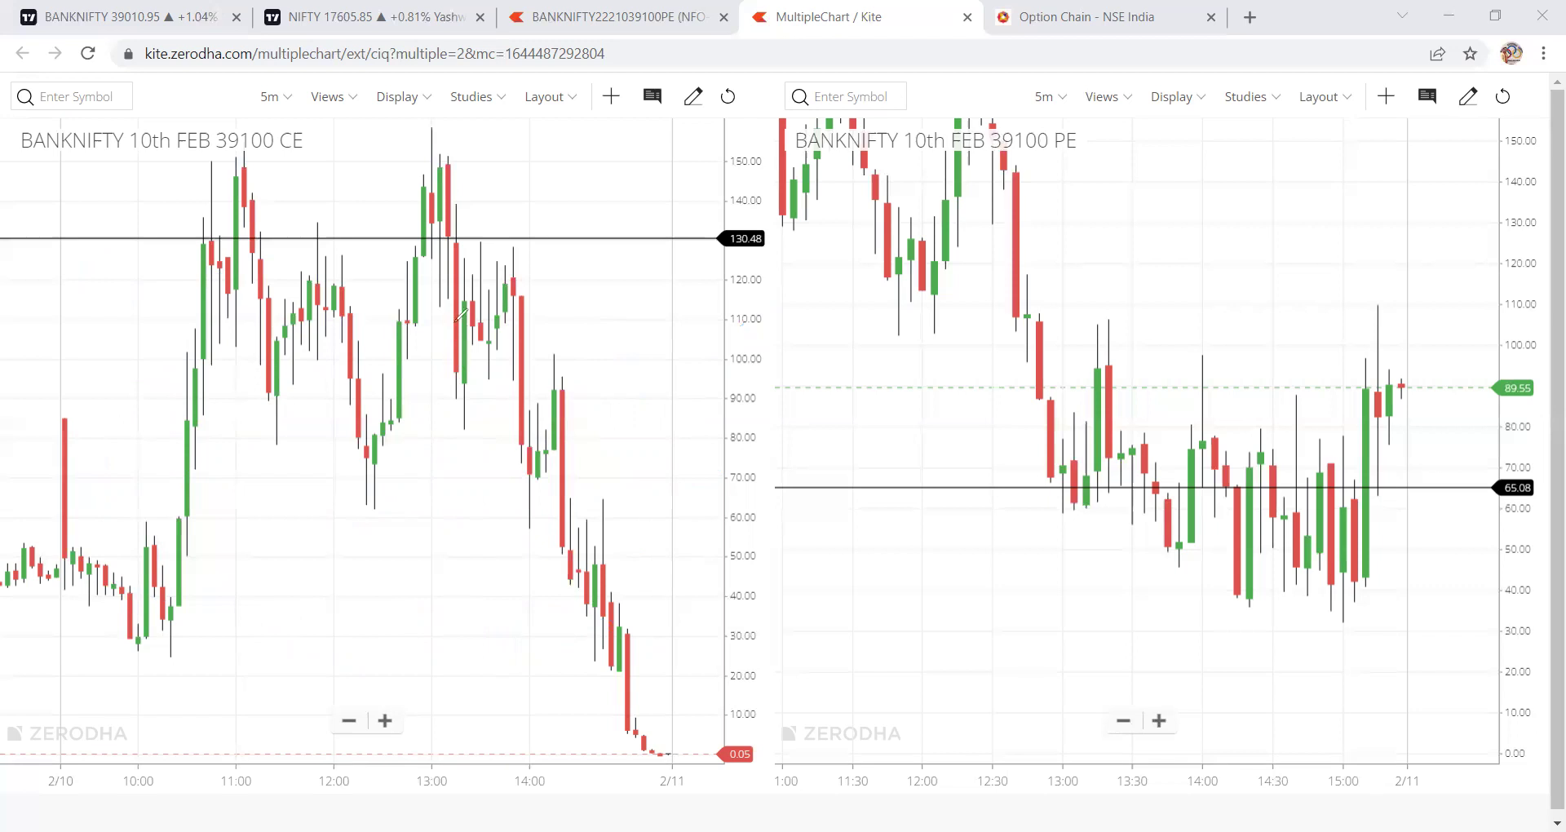
mouse_move(445, 259)
mouse_down()
mouse_move(425, 261)
mouse_move(457, 238)
mouse_up()
click(123, 17)
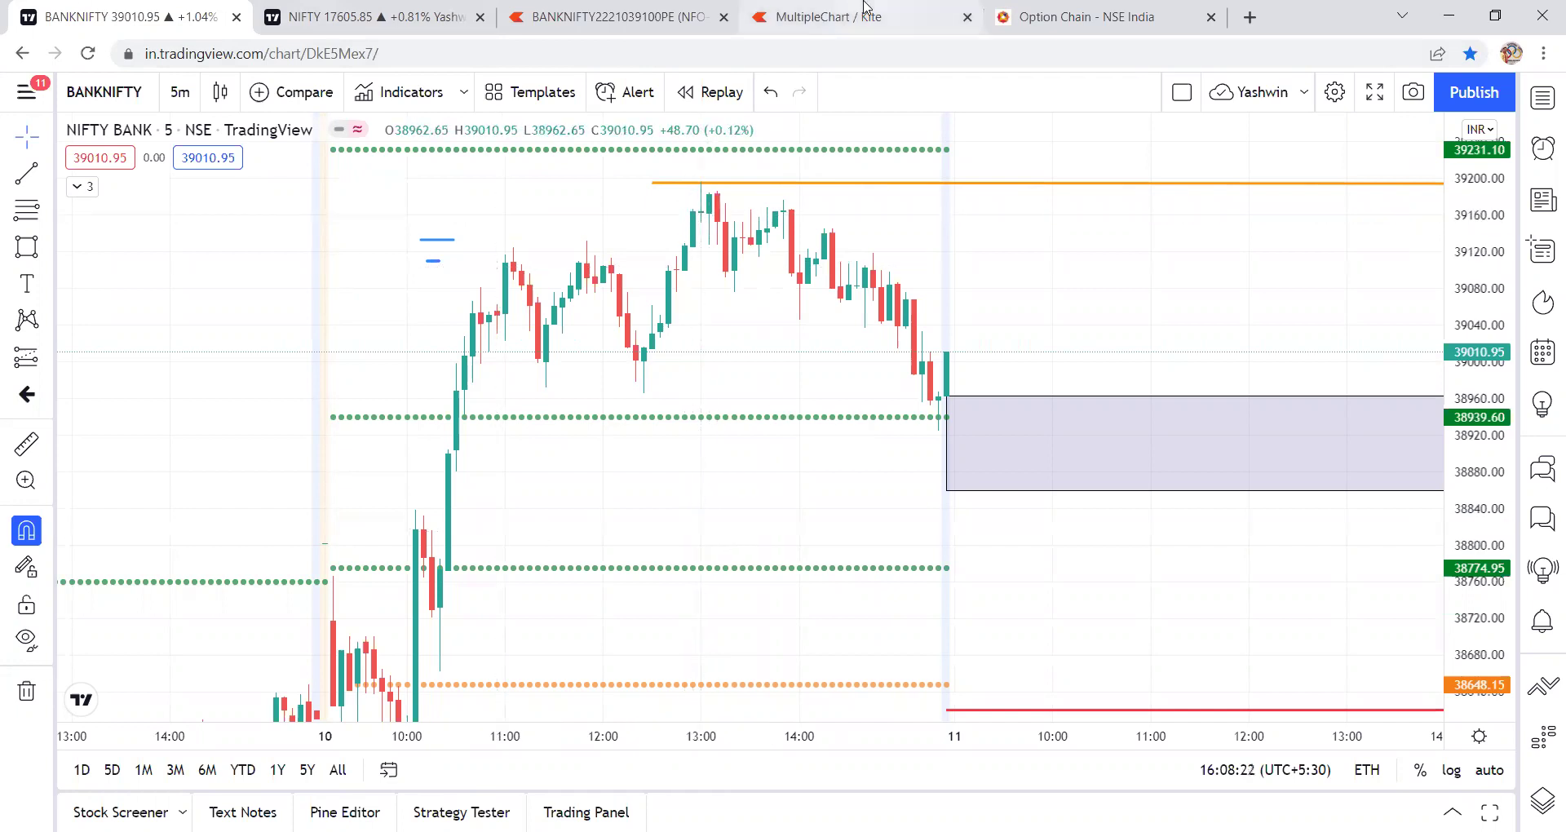
key(ctrl+4)
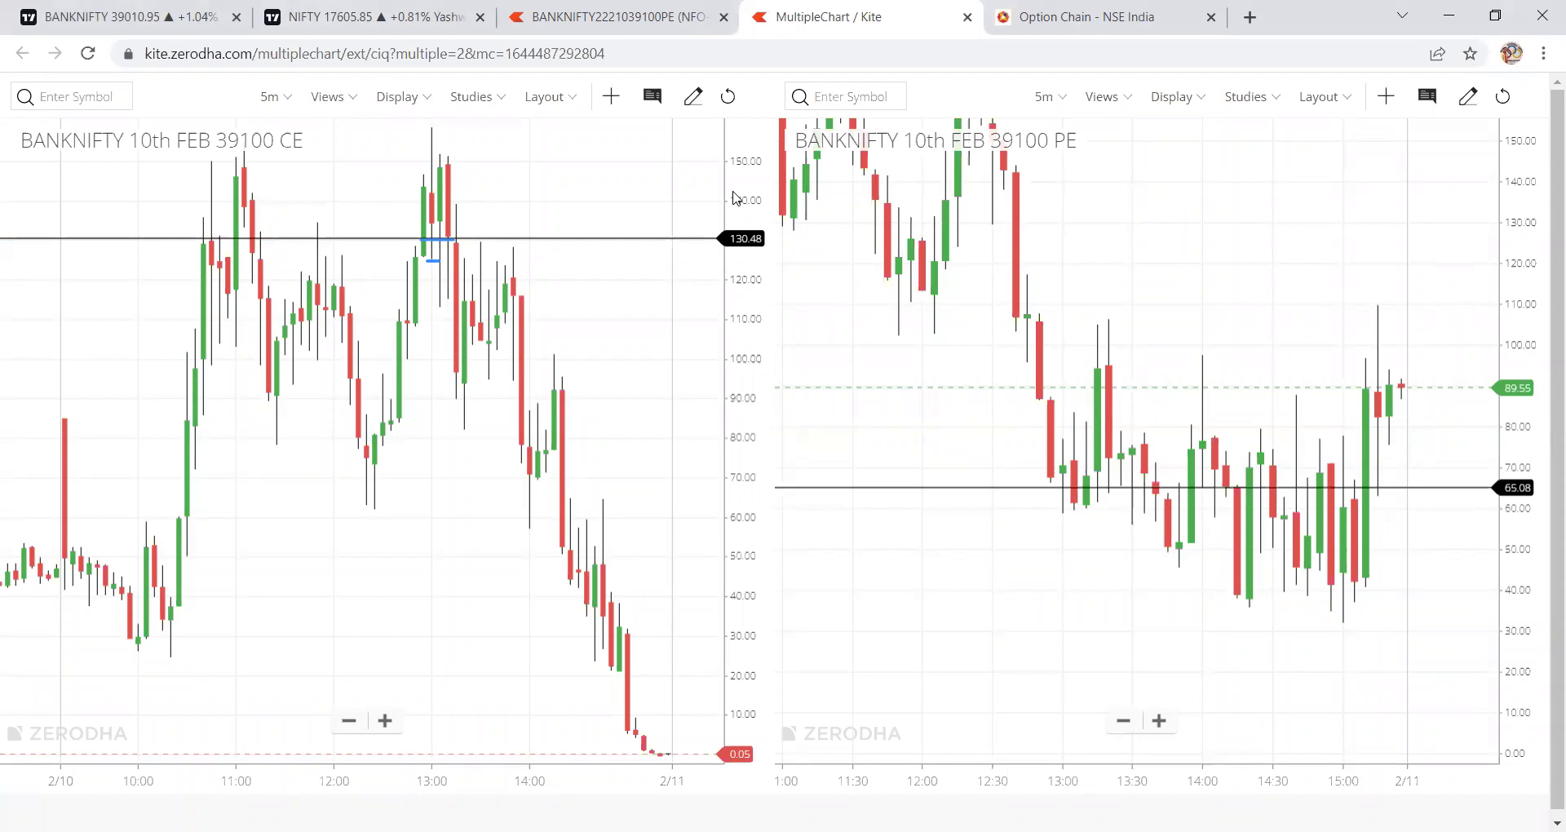
mouse_move(783, 230)
mouse_down()
mouse_move(685, 243)
mouse_move(773, 225)
mouse_up()
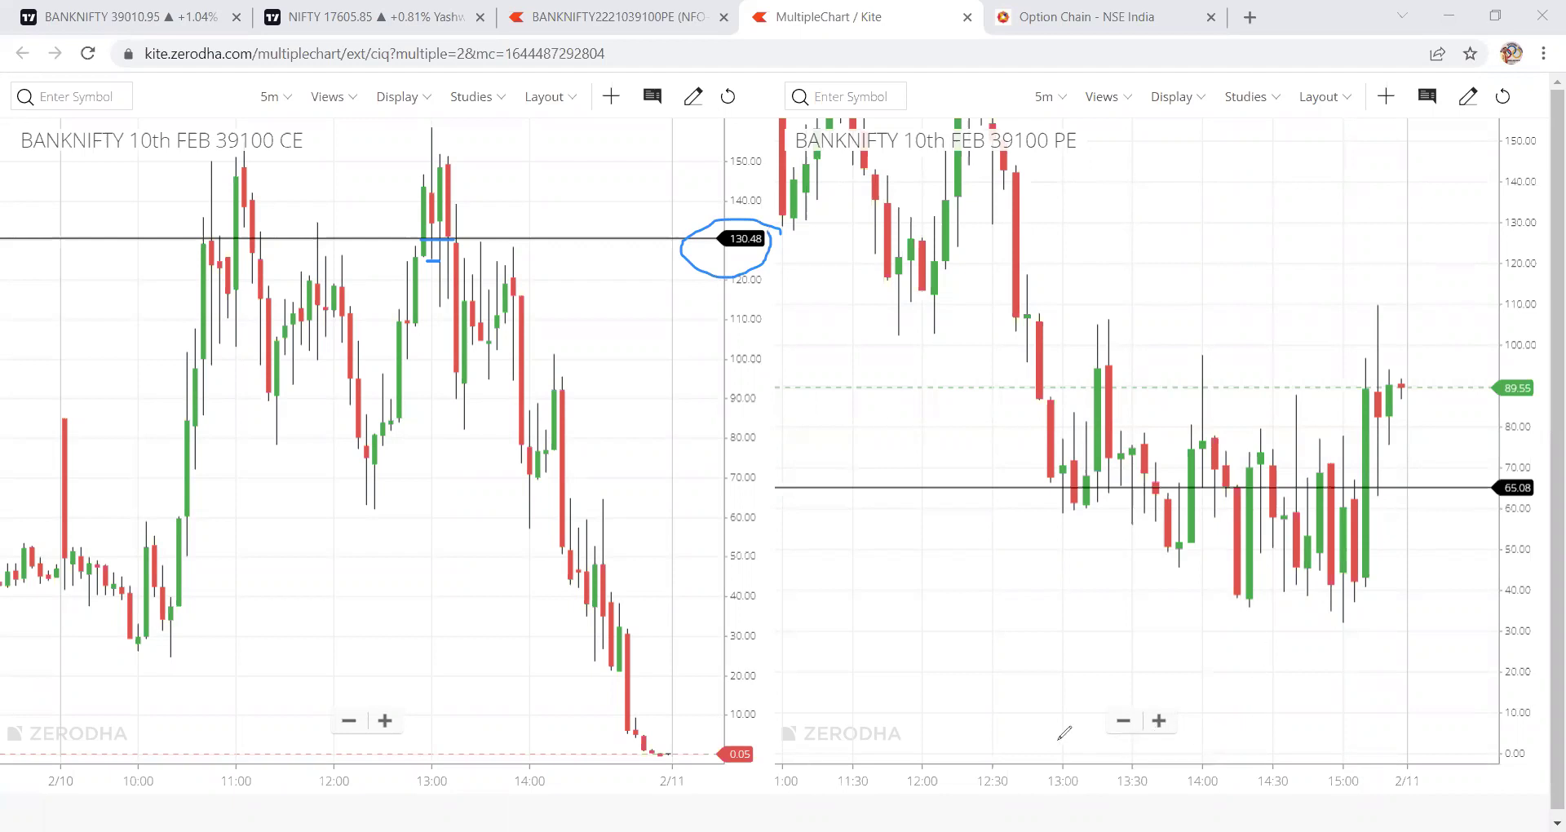
drag(1063, 455, 1063, 465)
drag(1067, 492, 1080, 492)
Handwrite an underlined "-65" on the CE chart and draw a horizontal line just below 70 labelled "SL"
drag(569, 334, 644, 300)
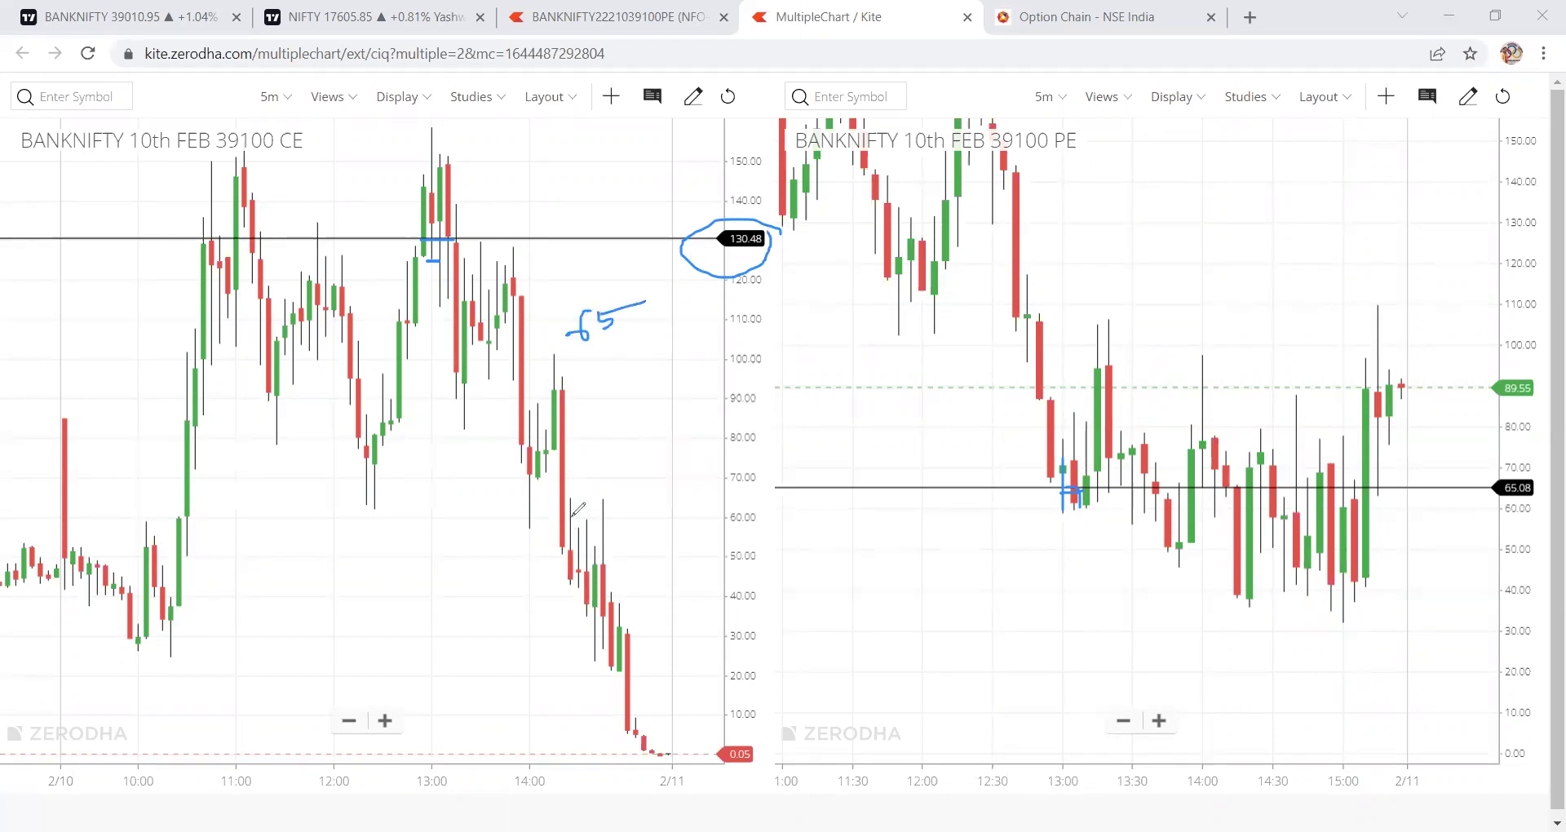
click(496, 500)
drag(496, 500, 651, 497)
mouse_move(495, 520)
mouse_down()
mouse_move(470, 545)
mouse_move(518, 532)
mouse_up()
mouse_move(562, 327)
mouse_down()
mouse_move(524, 337)
mouse_move(607, 356)
mouse_move(638, 338)
mouse_up()
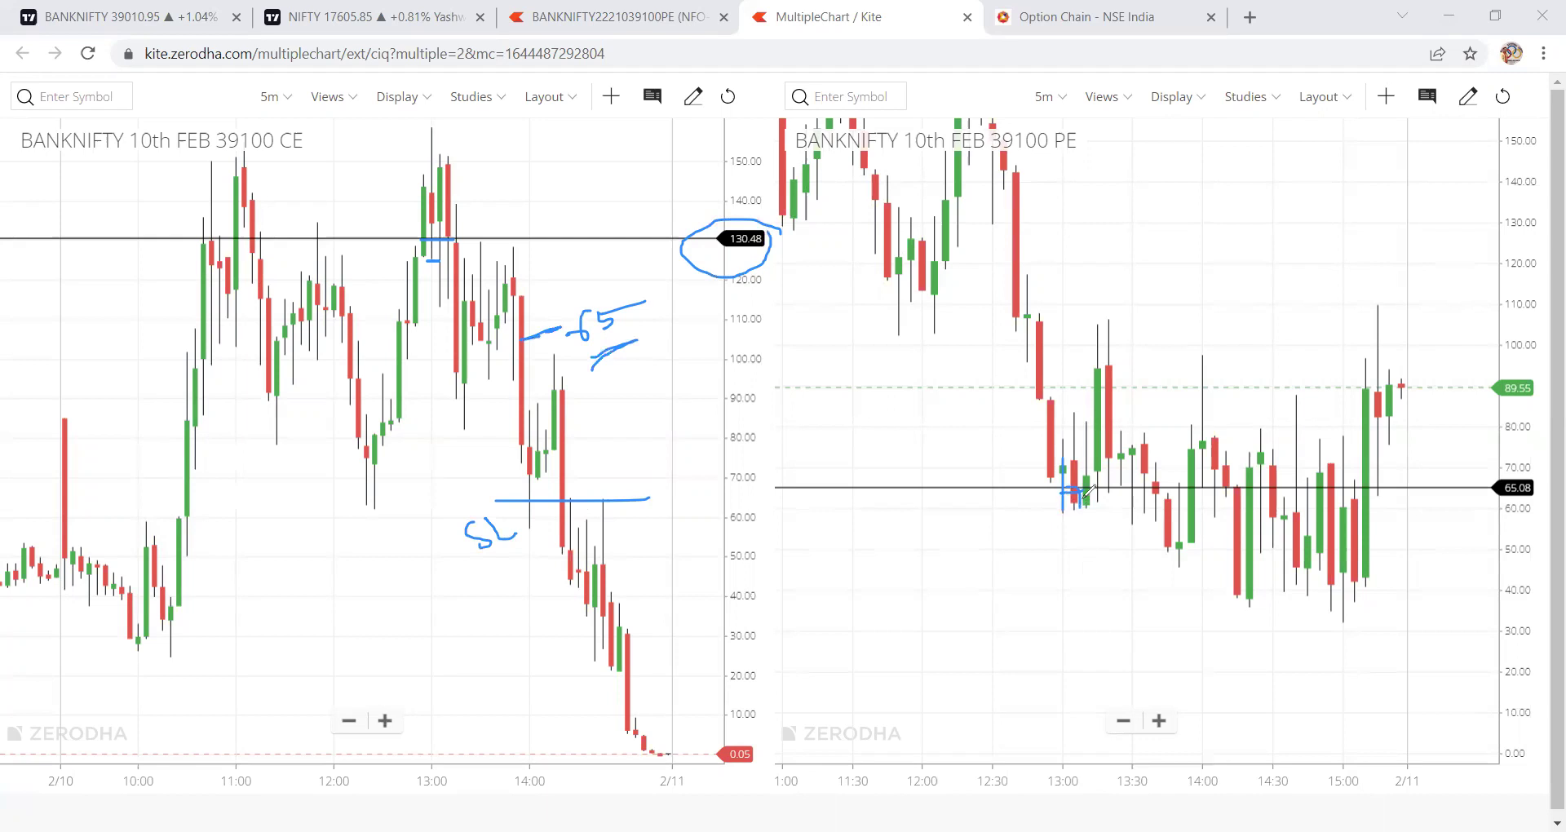
Mark the PE chart's low near 30, its high near 110 and the closing price near 90 with short lines
drag(1178, 625, 1341, 614)
drag(1397, 383, 1421, 378)
drag(1347, 305, 1412, 305)
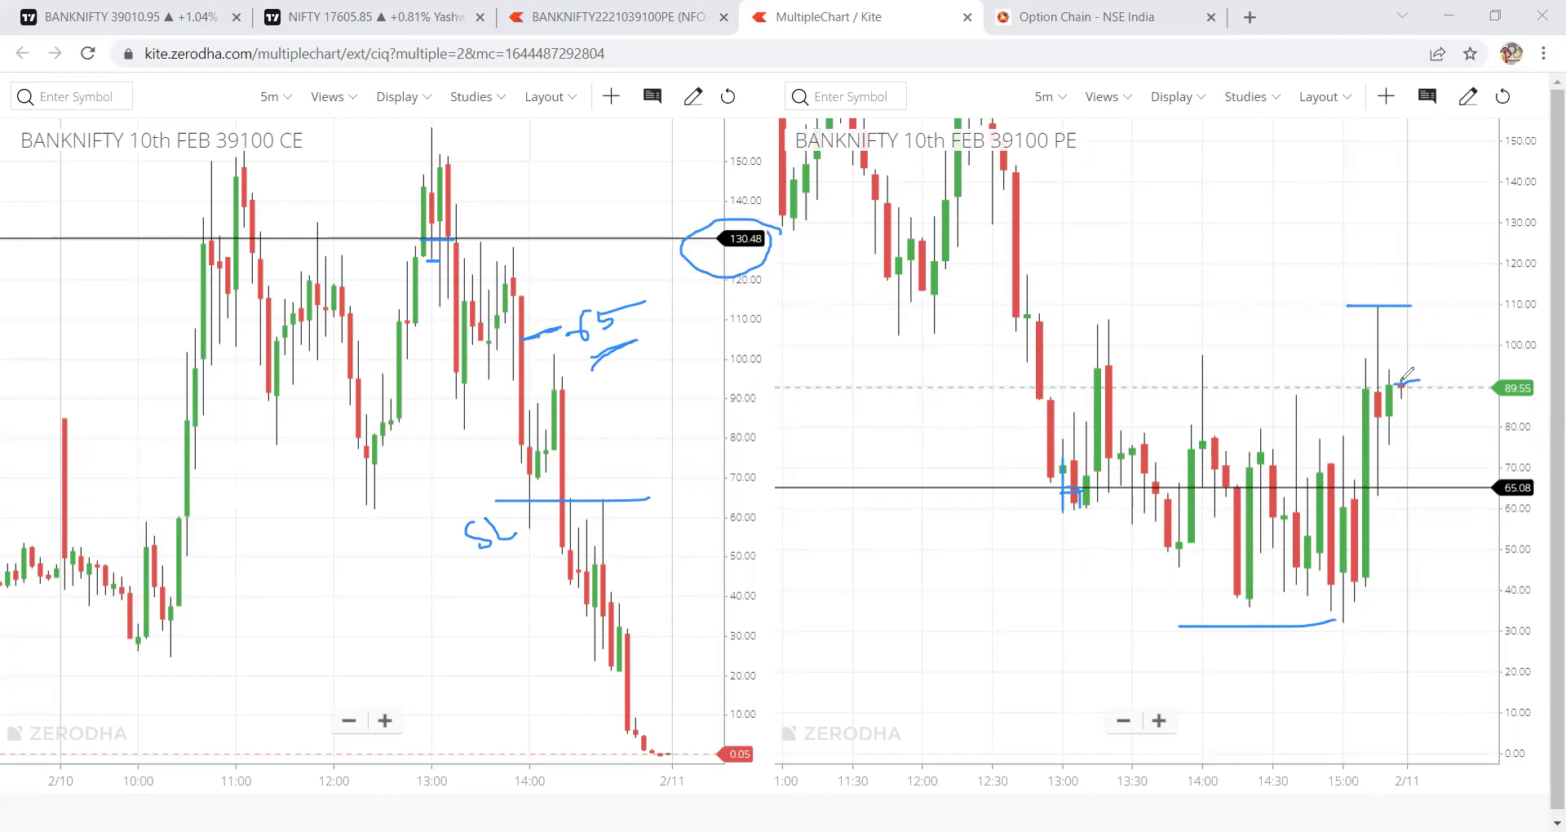
drag(1401, 383, 1424, 381)
Handwrite "65 – 90 = 25×2" with "+50" beneath it on the PE chart, and an underlined "15 points" between the charts
mouse_move(1131, 245)
mouse_down()
mouse_move(1114, 275)
mouse_move(1140, 276)
mouse_move(1168, 242)
mouse_move(1254, 277)
mouse_up()
click(1273, 225)
mouse_move(1278, 224)
mouse_down()
mouse_move(1388, 232)
mouse_move(1407, 187)
mouse_move(1433, 217)
mouse_move(1414, 224)
mouse_move(1520, 198)
mouse_up()
click(1367, 201)
drag(1390, 253, 1396, 286)
drag(1392, 254, 1419, 259)
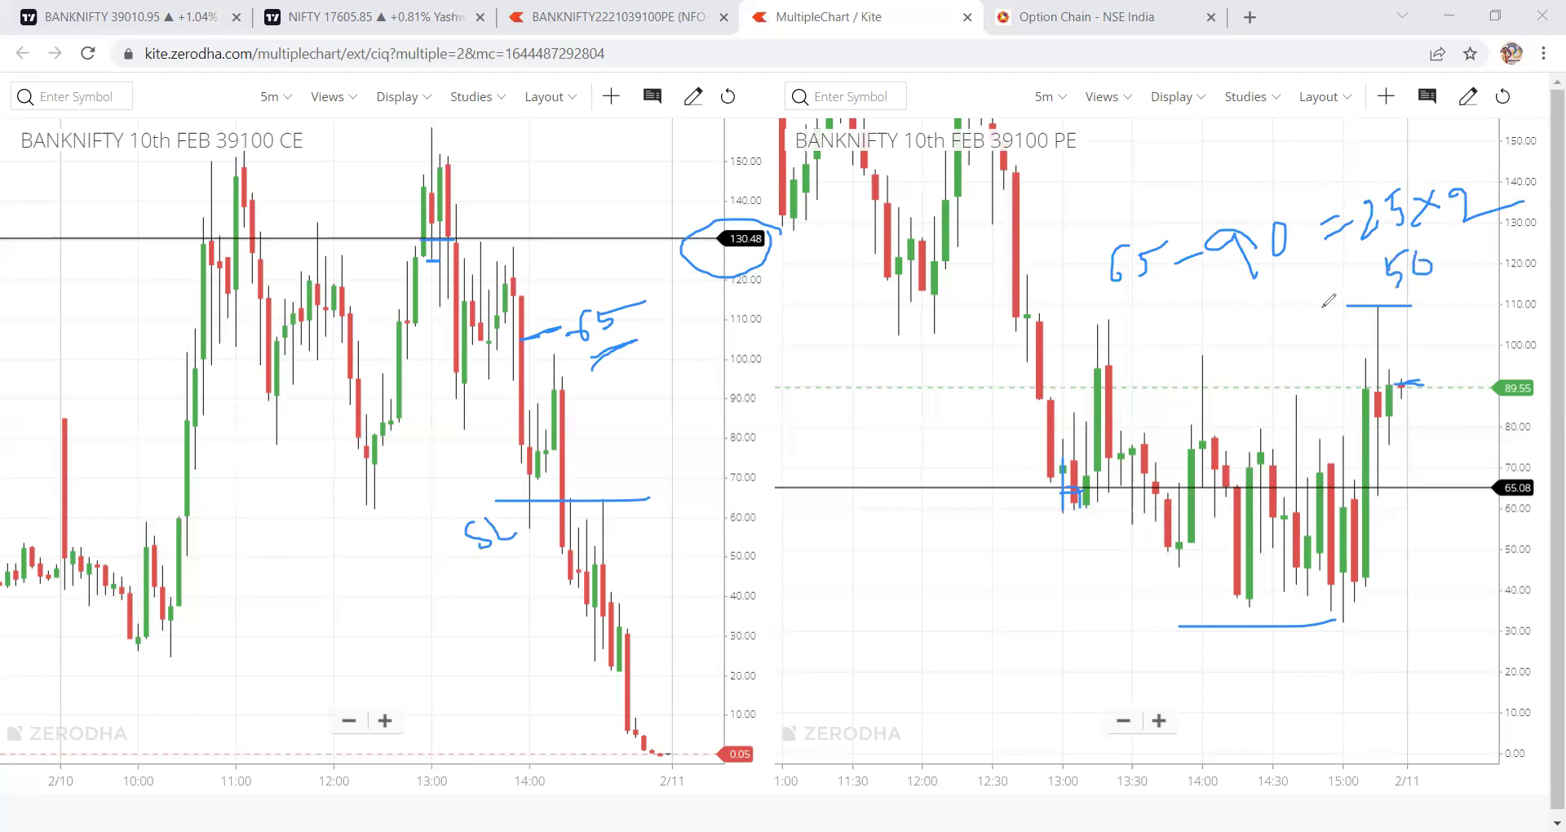
mouse_move(1323, 308)
mouse_down()
mouse_move(1392, 281)
mouse_move(1365, 314)
mouse_up()
mouse_move(710, 407)
mouse_down()
mouse_move(708, 449)
mouse_move(763, 393)
mouse_move(785, 448)
mouse_move(785, 420)
mouse_move(848, 376)
mouse_move(867, 383)
mouse_move(892, 359)
mouse_move(915, 375)
mouse_move(742, 473)
mouse_move(887, 419)
mouse_up()
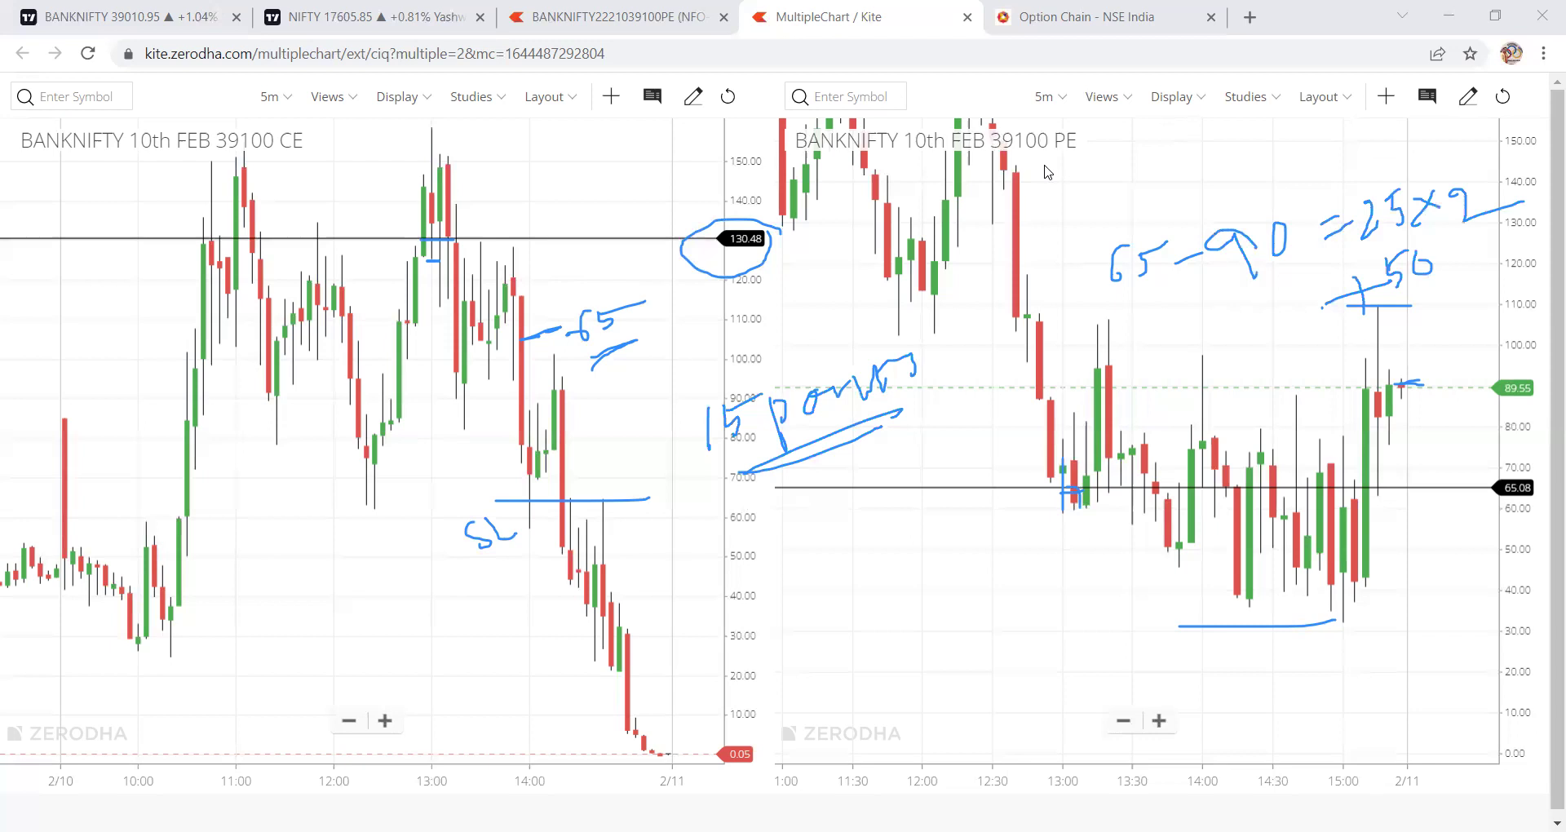
Clear the handwriting, return to the TradingView BANKNIFTY chart and set its interval to 30 minutes
key(e)
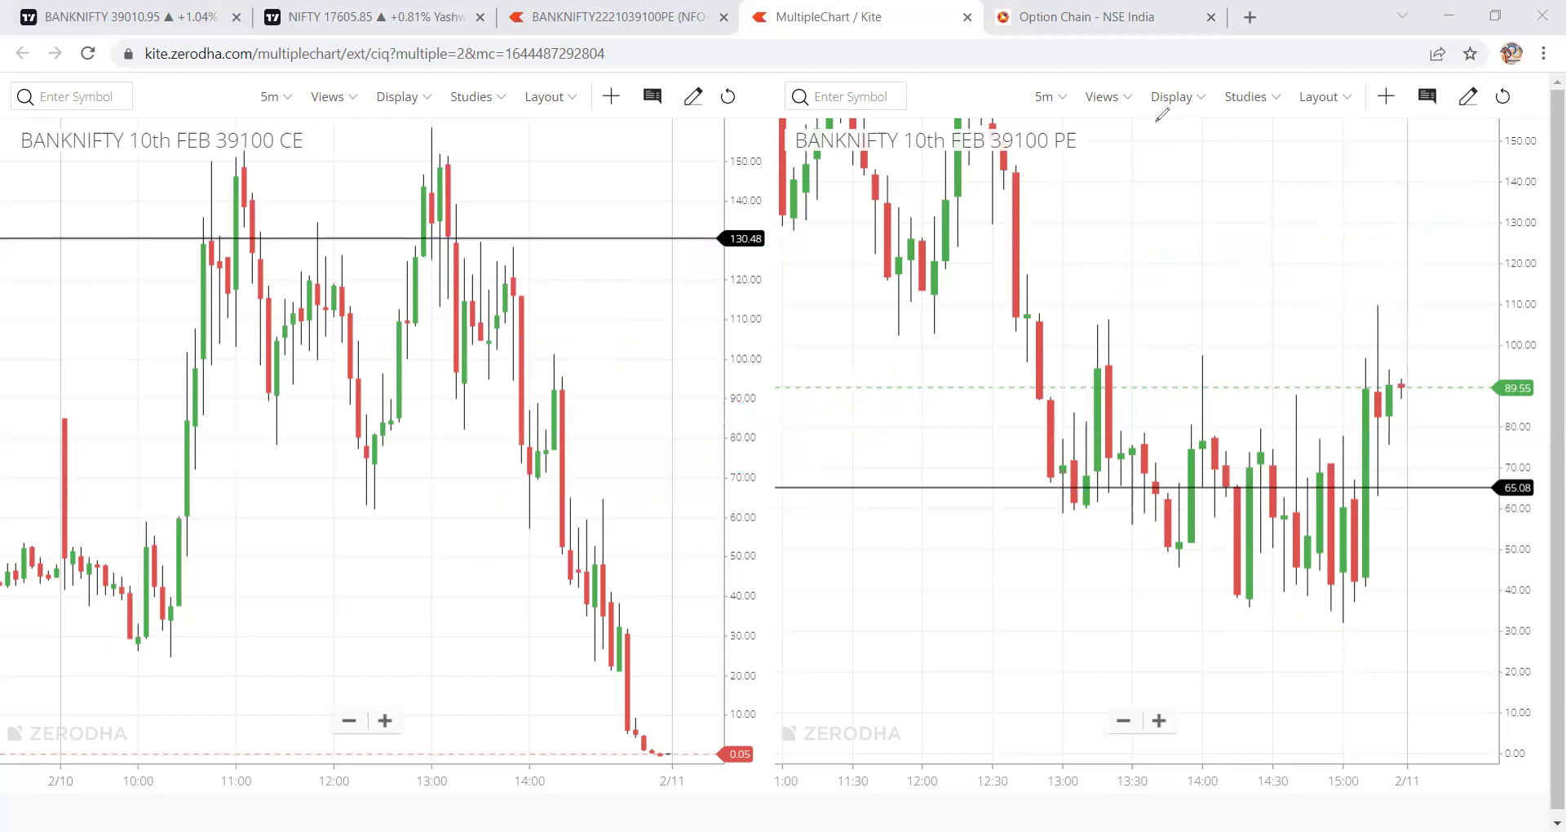
click(95, 7)
drag(605, 384, 380, 382)
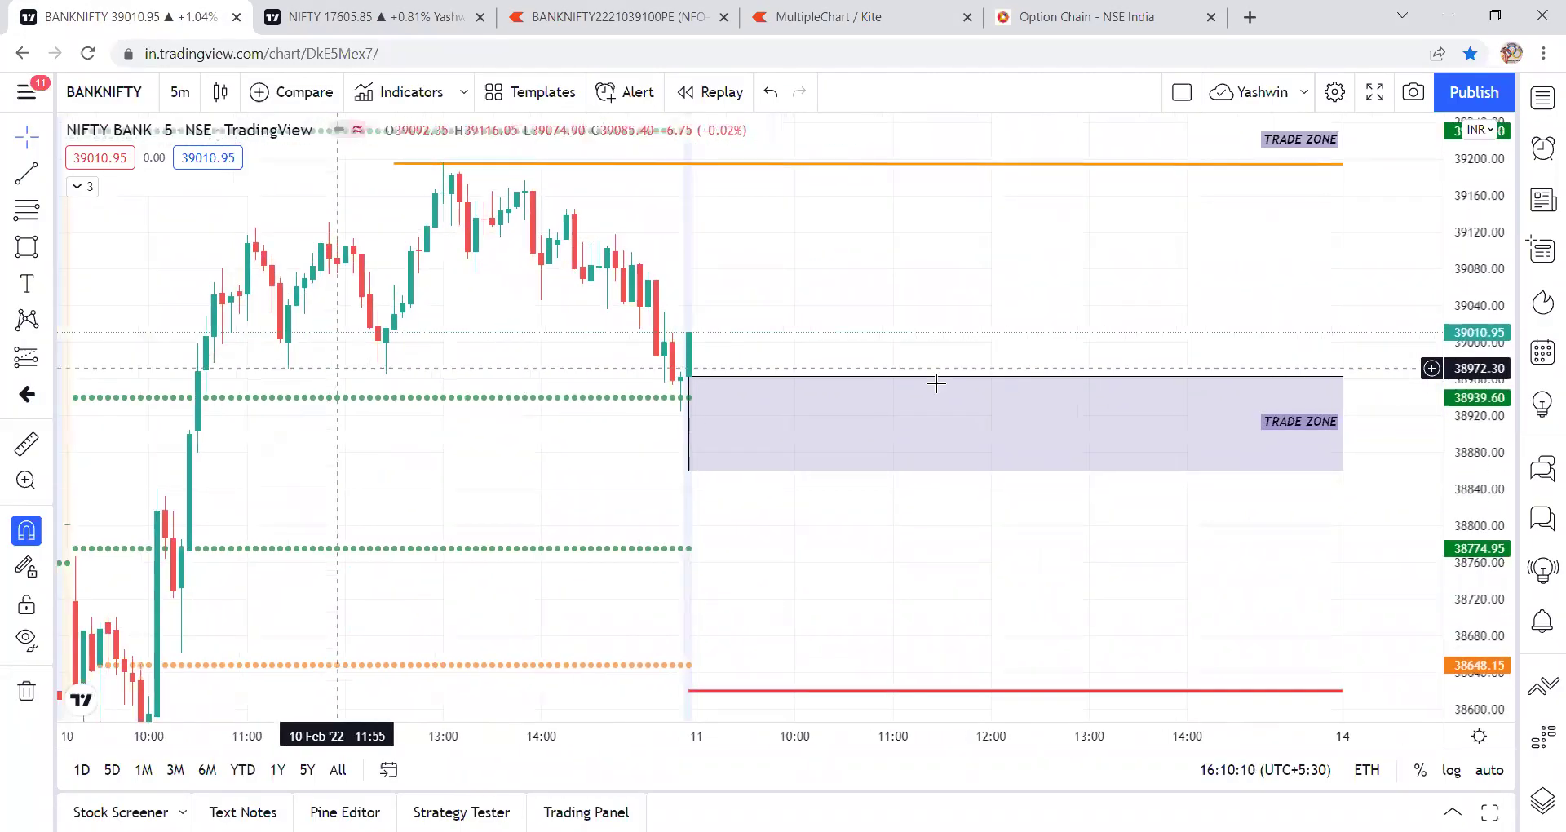
drag(1470, 220, 1503, 396)
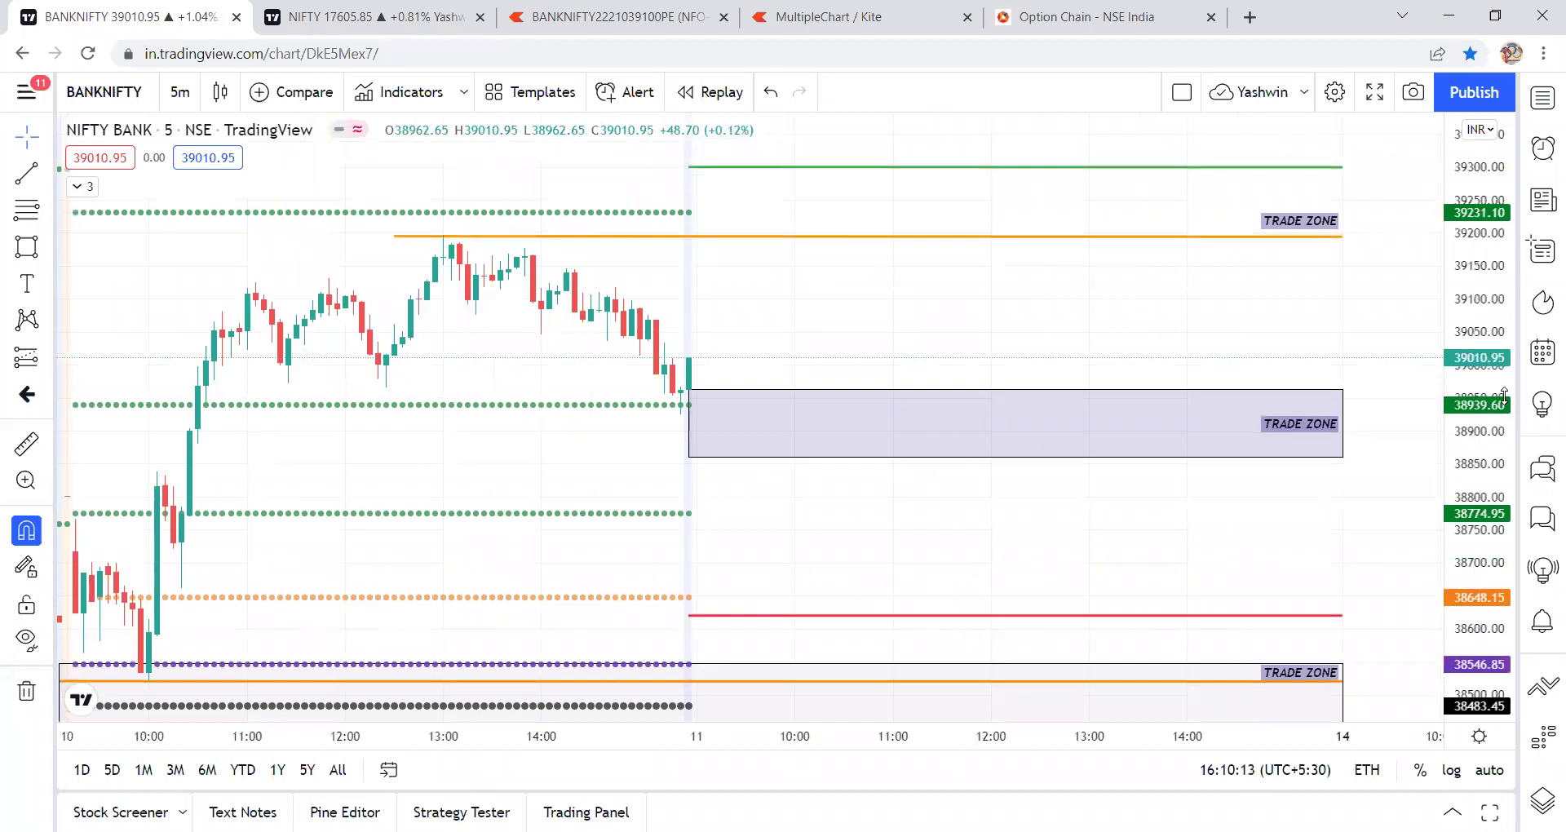
click(179, 91)
click(218, 430)
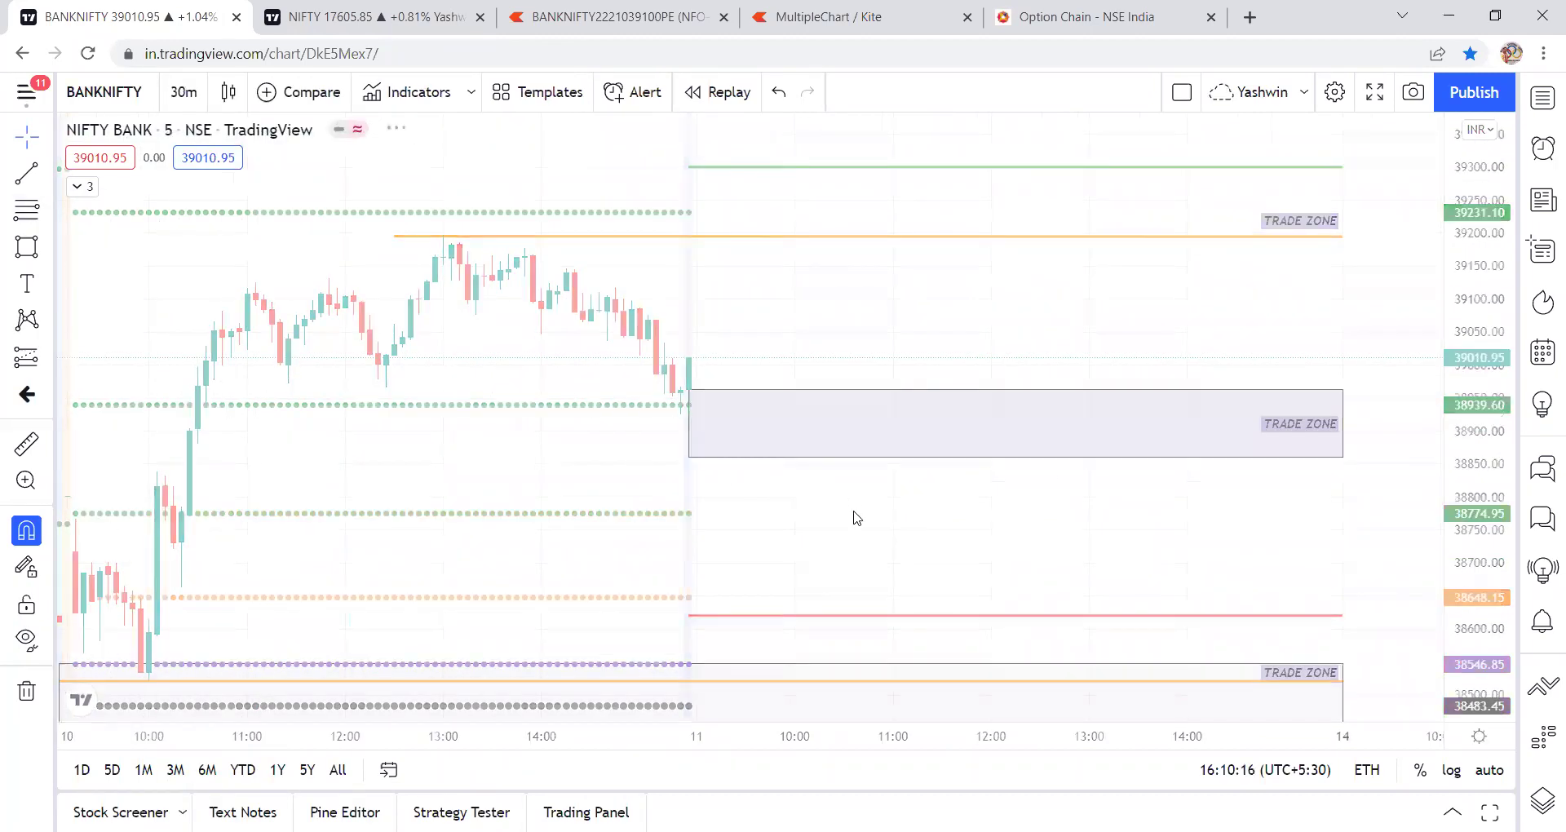
Extend the right edge of the lower zone rectangle between 37767.15 and 37942.65 to 14 Feb 09:30
click(852, 371)
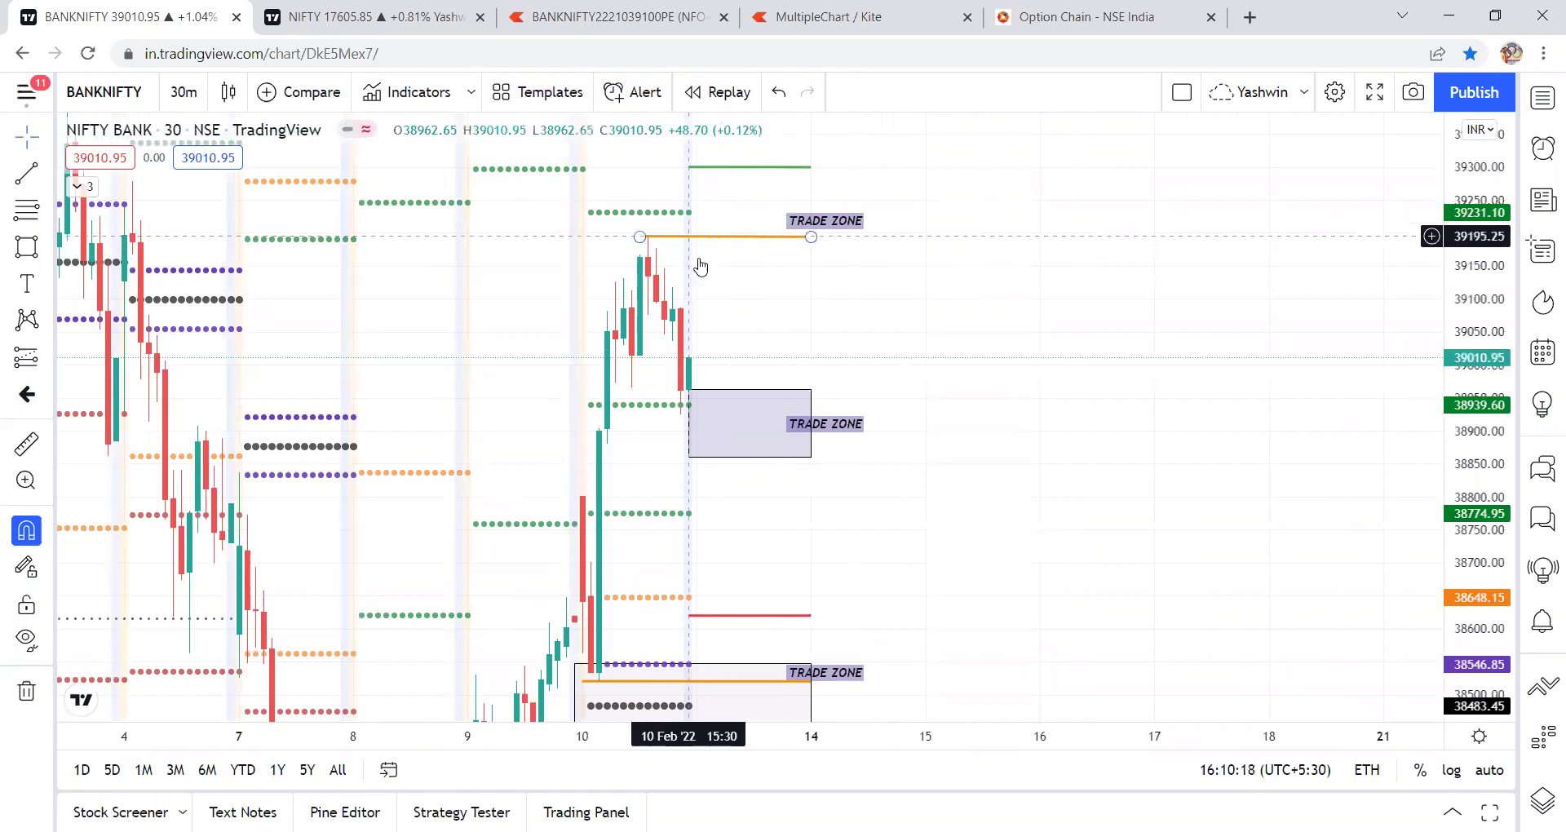
drag(913, 444, 930, 370)
drag(1073, 494, 1124, 287)
drag(1126, 215, 1129, 185)
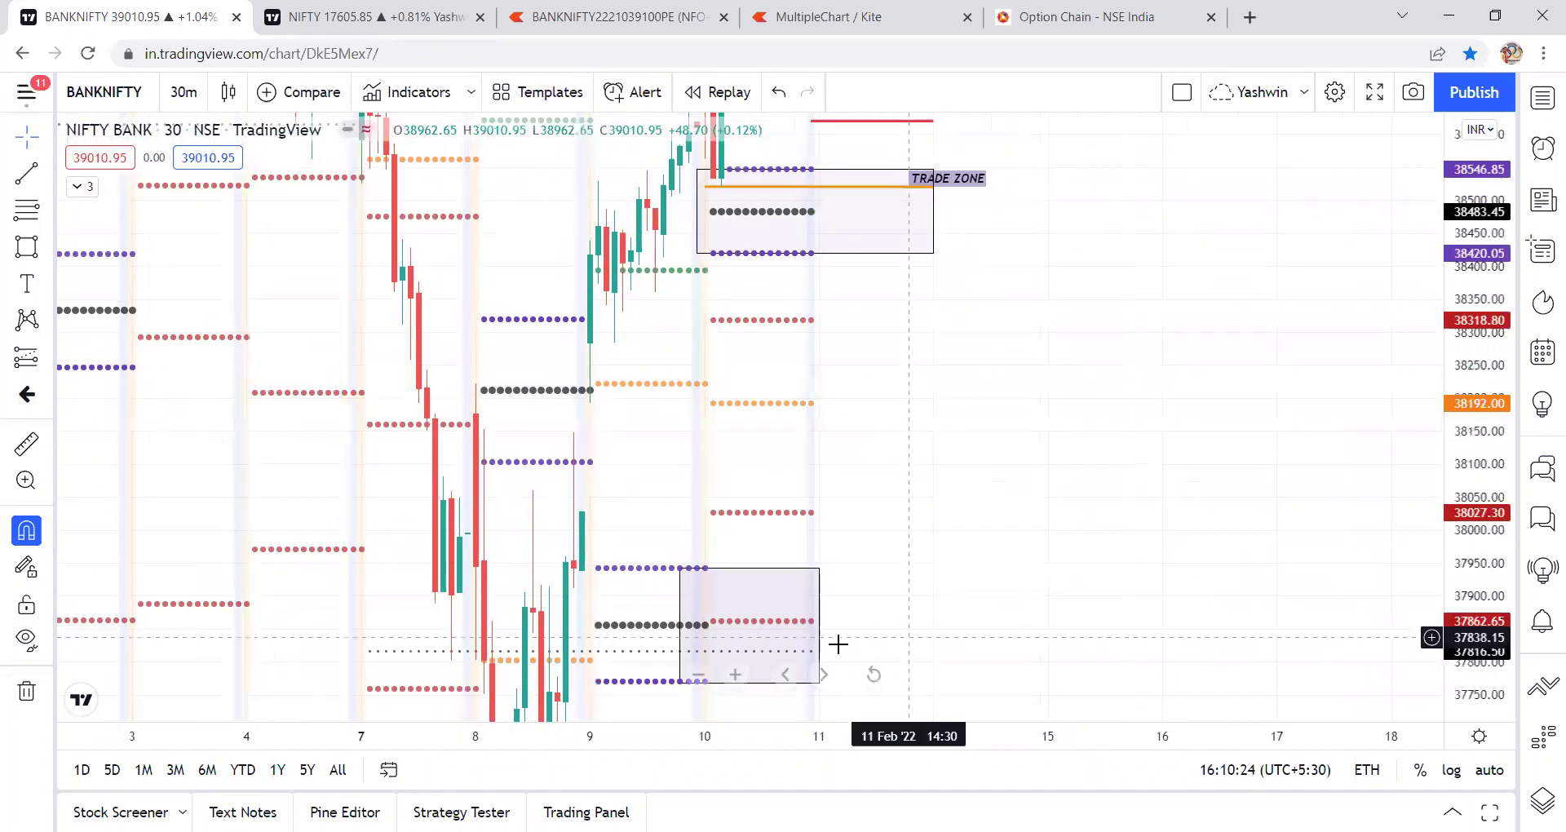
click(818, 627)
drag(819, 627, 939, 617)
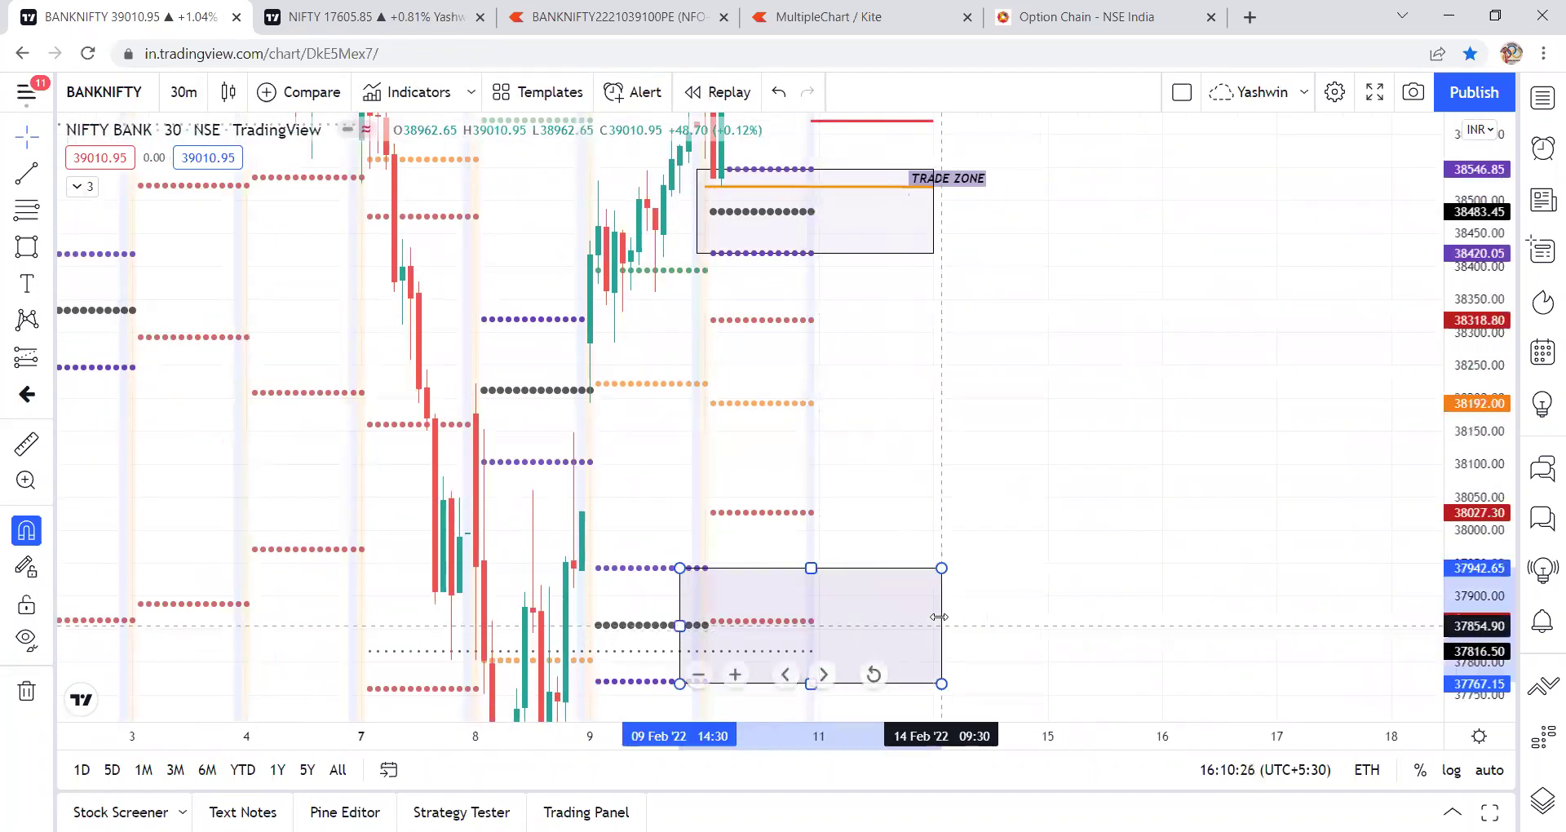
Set the BANKNIFTY chart's interval back to 5 minutes and bring the 11 Feb trade zones into view
drag(1042, 272, 1055, 422)
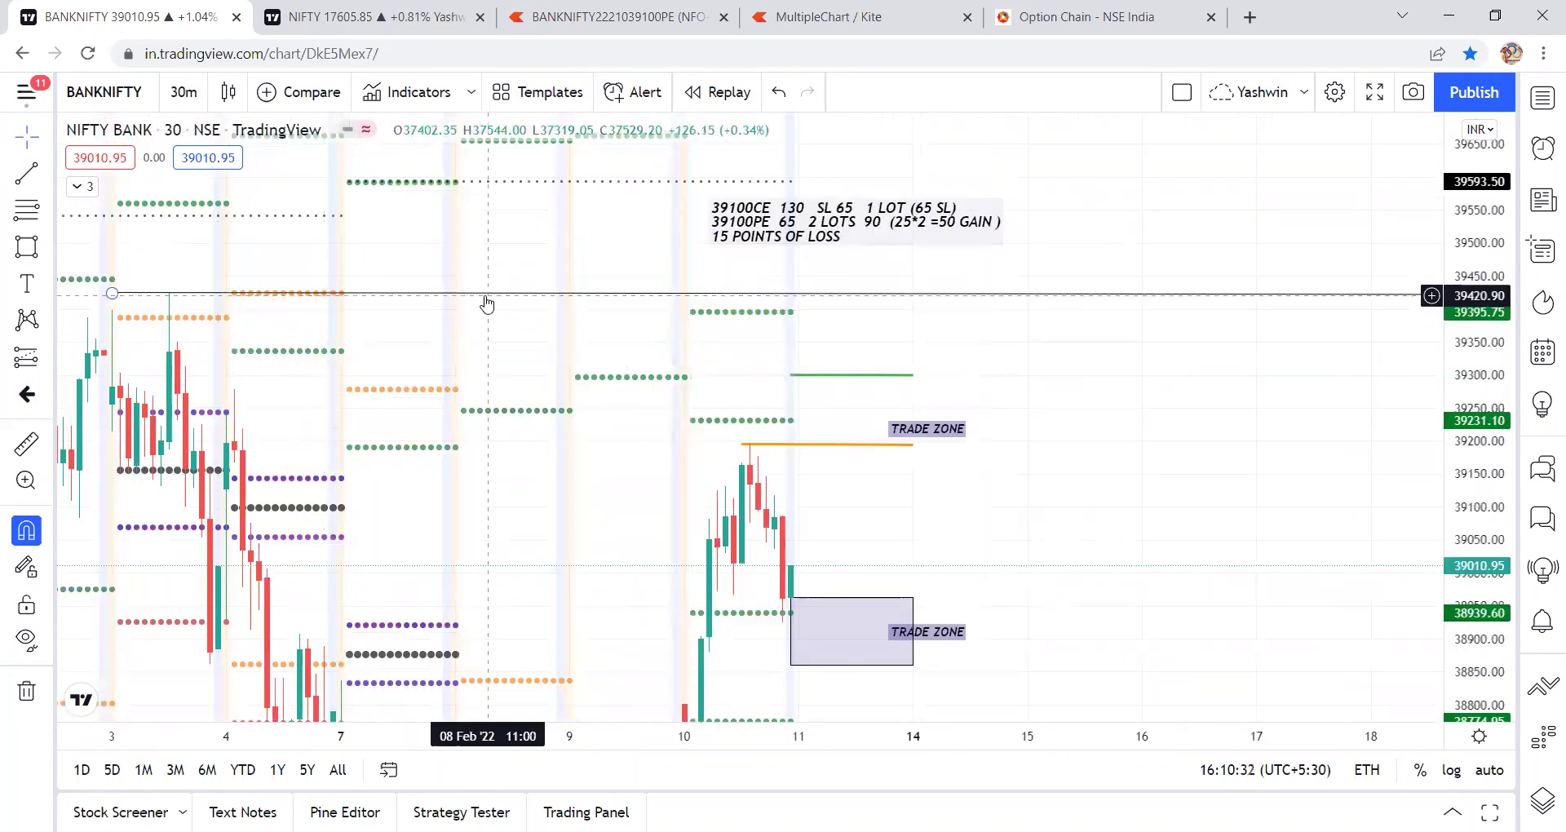
drag(1045, 531, 1044, 303)
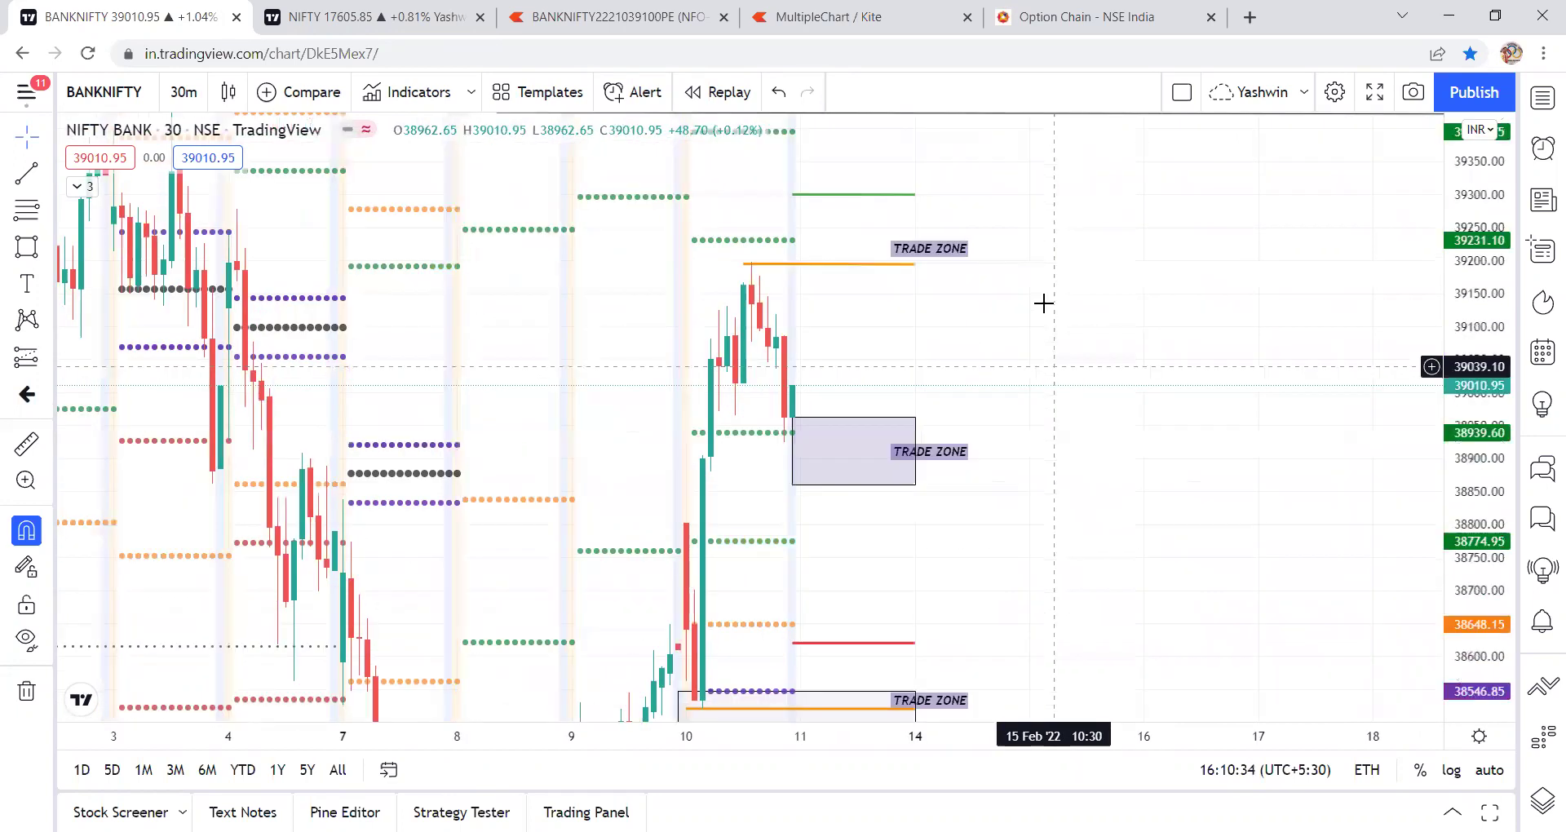
click(183, 92)
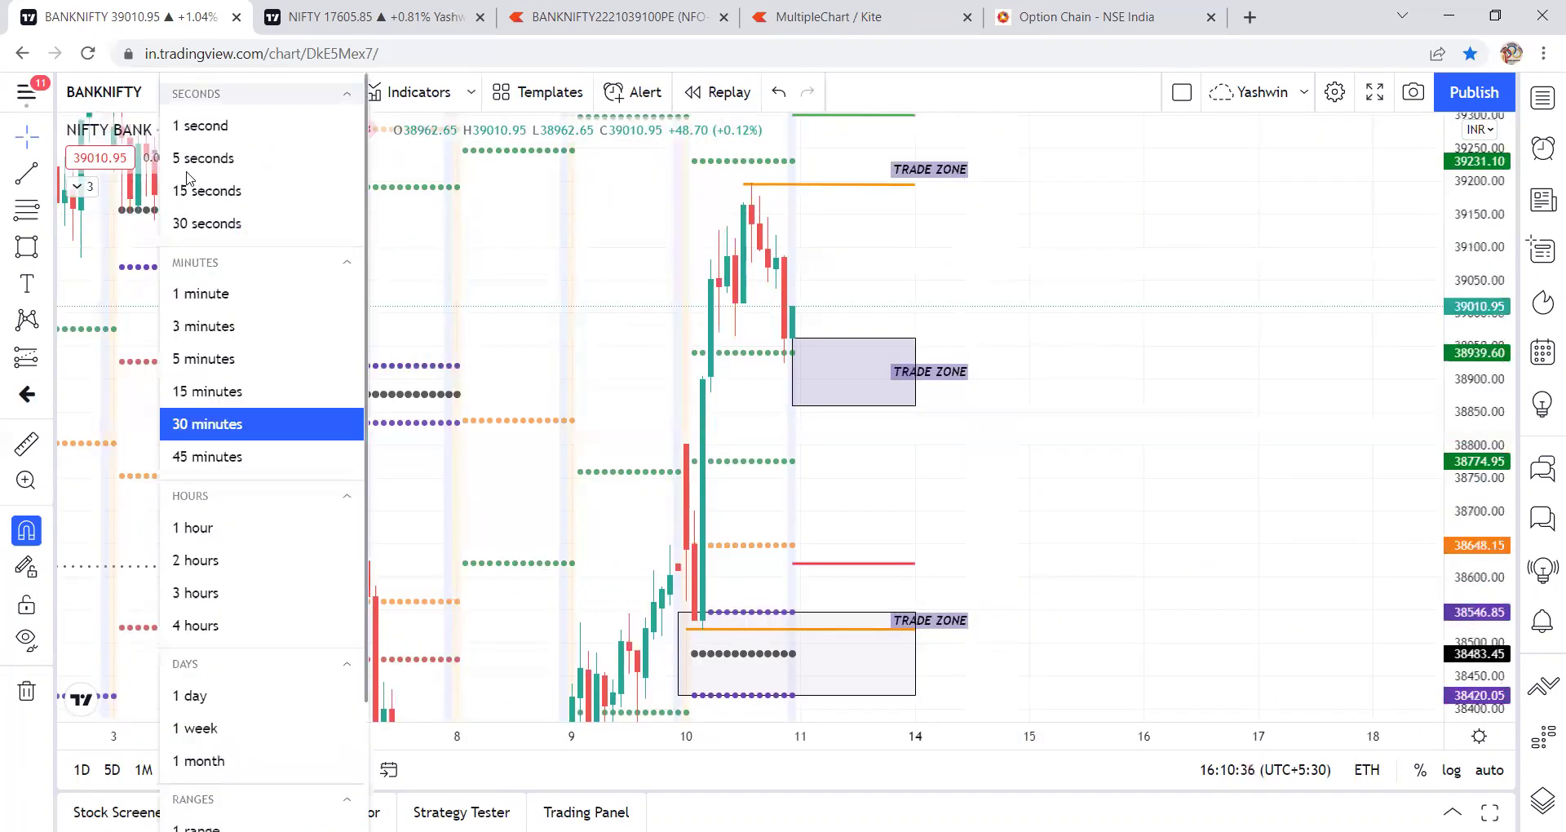
click(200, 359)
drag(911, 453, 864, 482)
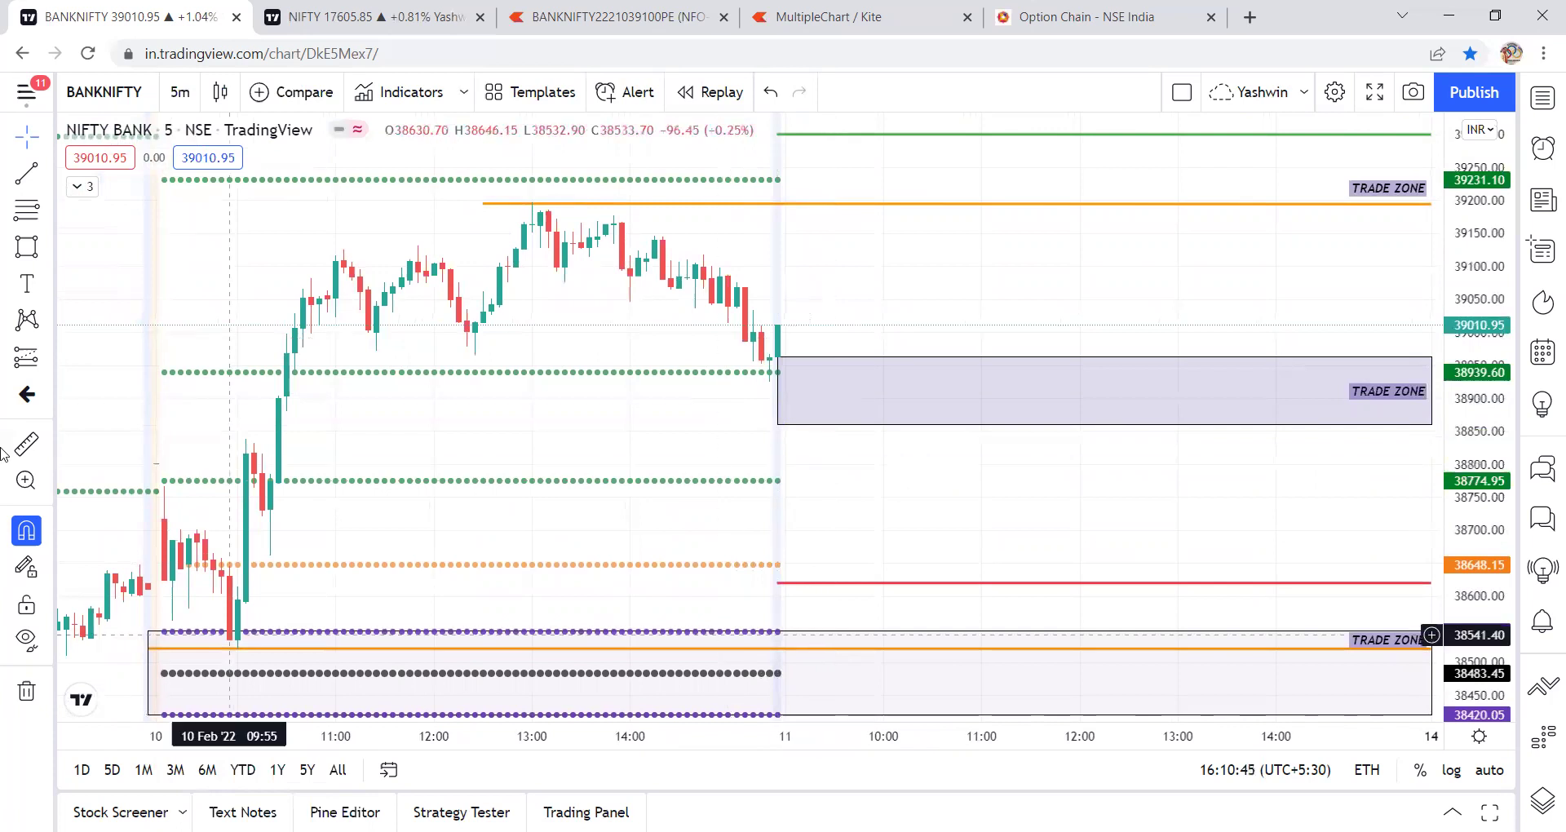
Draw a horizontal trend line along the middle trade zone's upper edge from 10 Feb 15:30 to 14 Feb 09:00
click(27, 173)
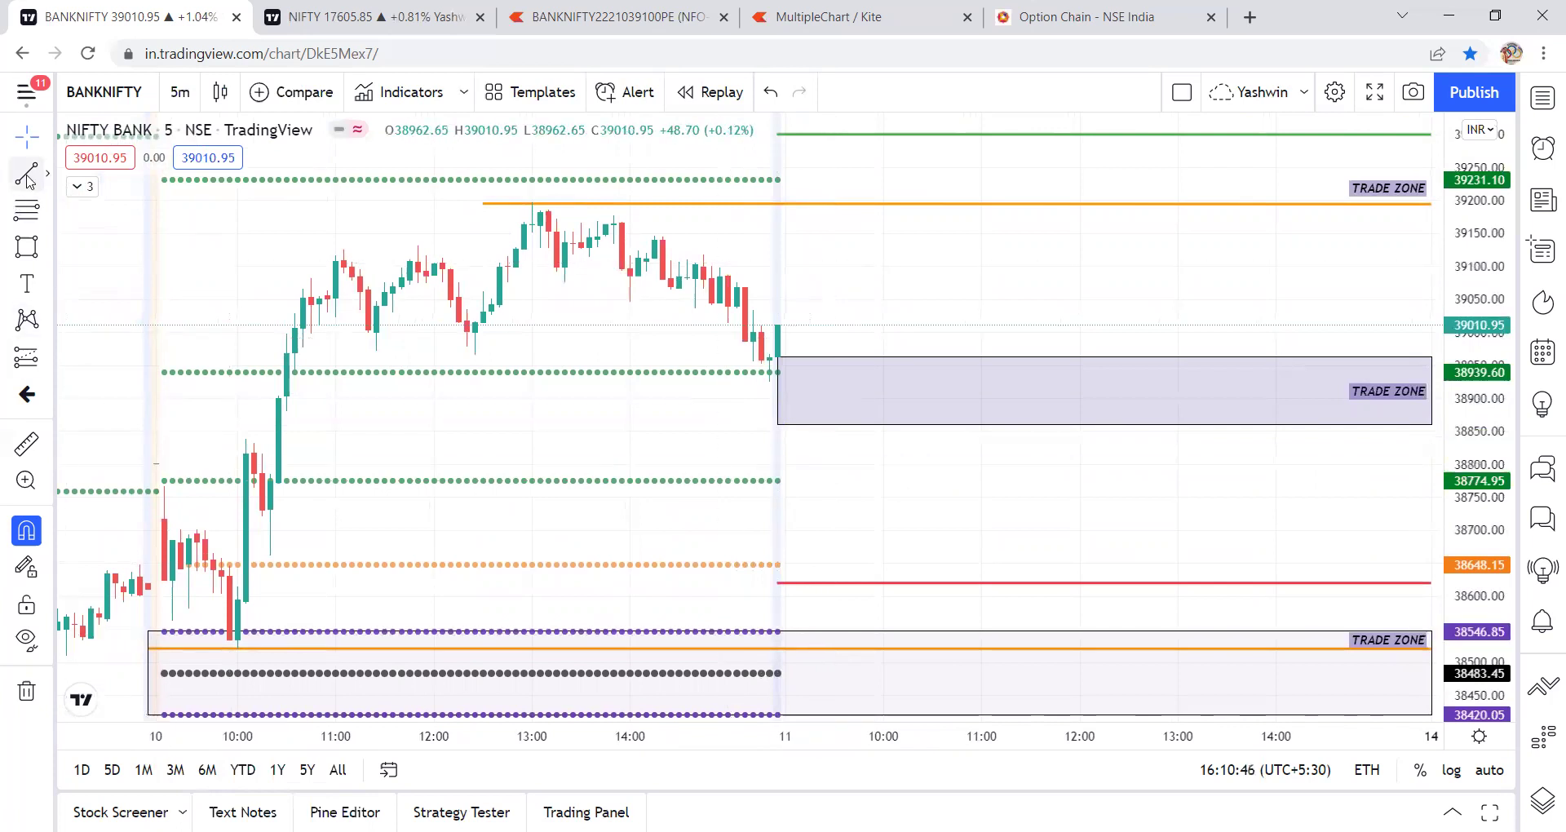
click(780, 389)
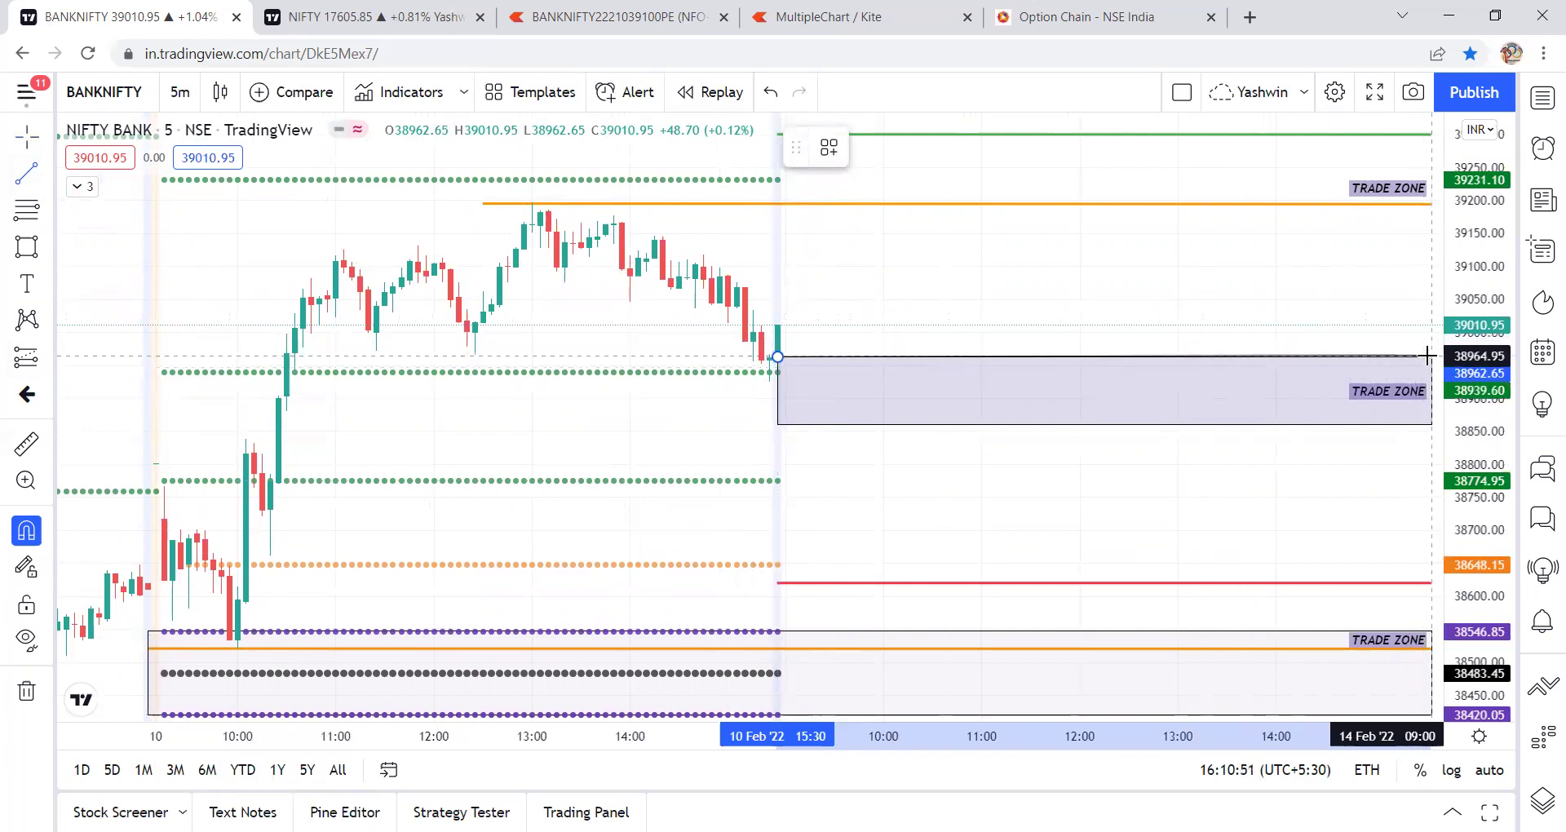
click(1427, 357)
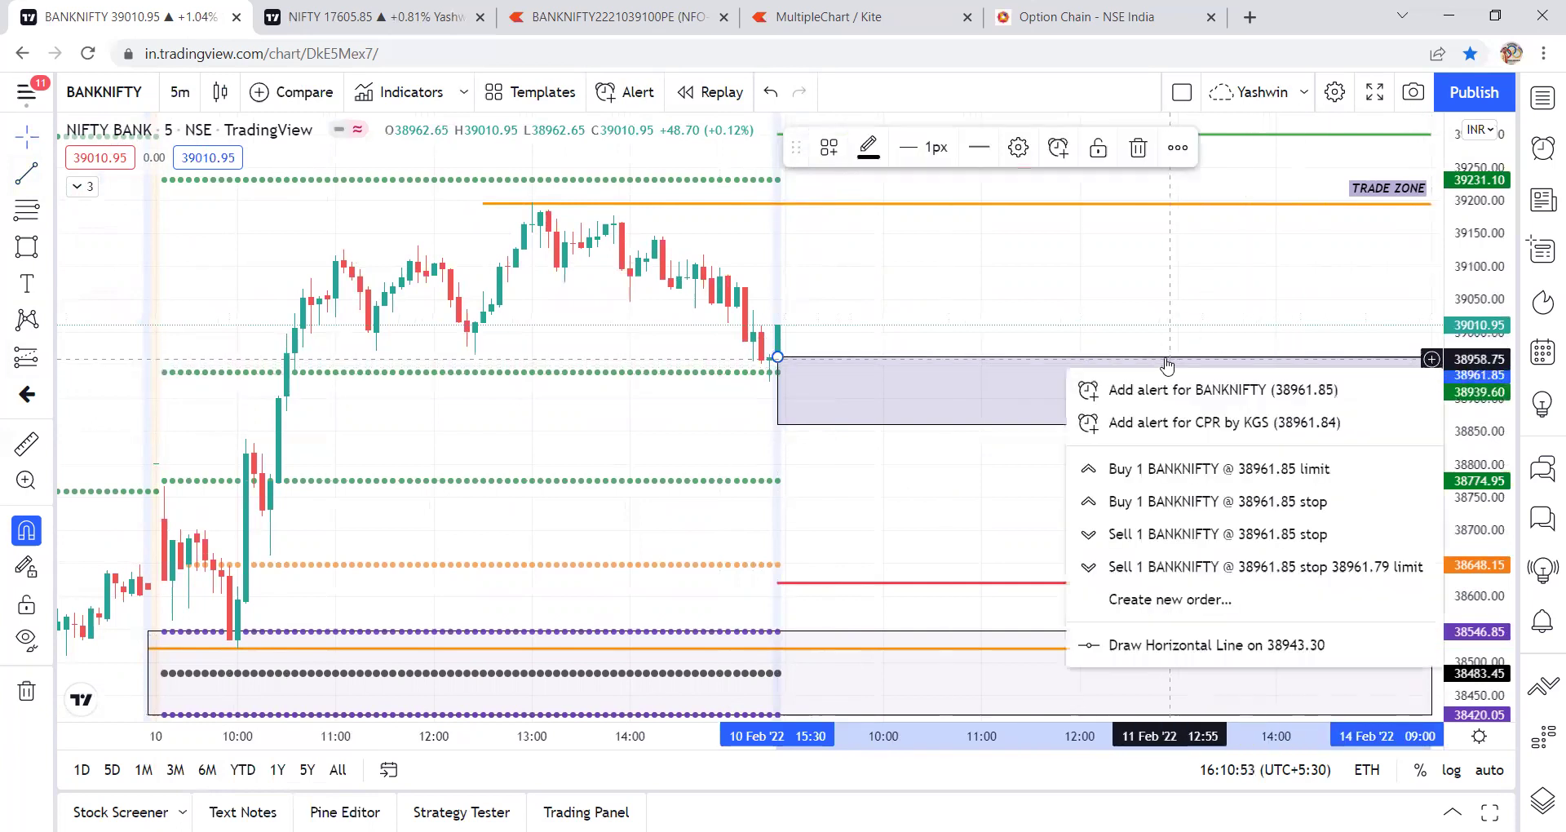
Move the new trend line down to the middle of the trade zone, at about 38910, and deselect it
click(1167, 364)
drag(1161, 370, 1163, 392)
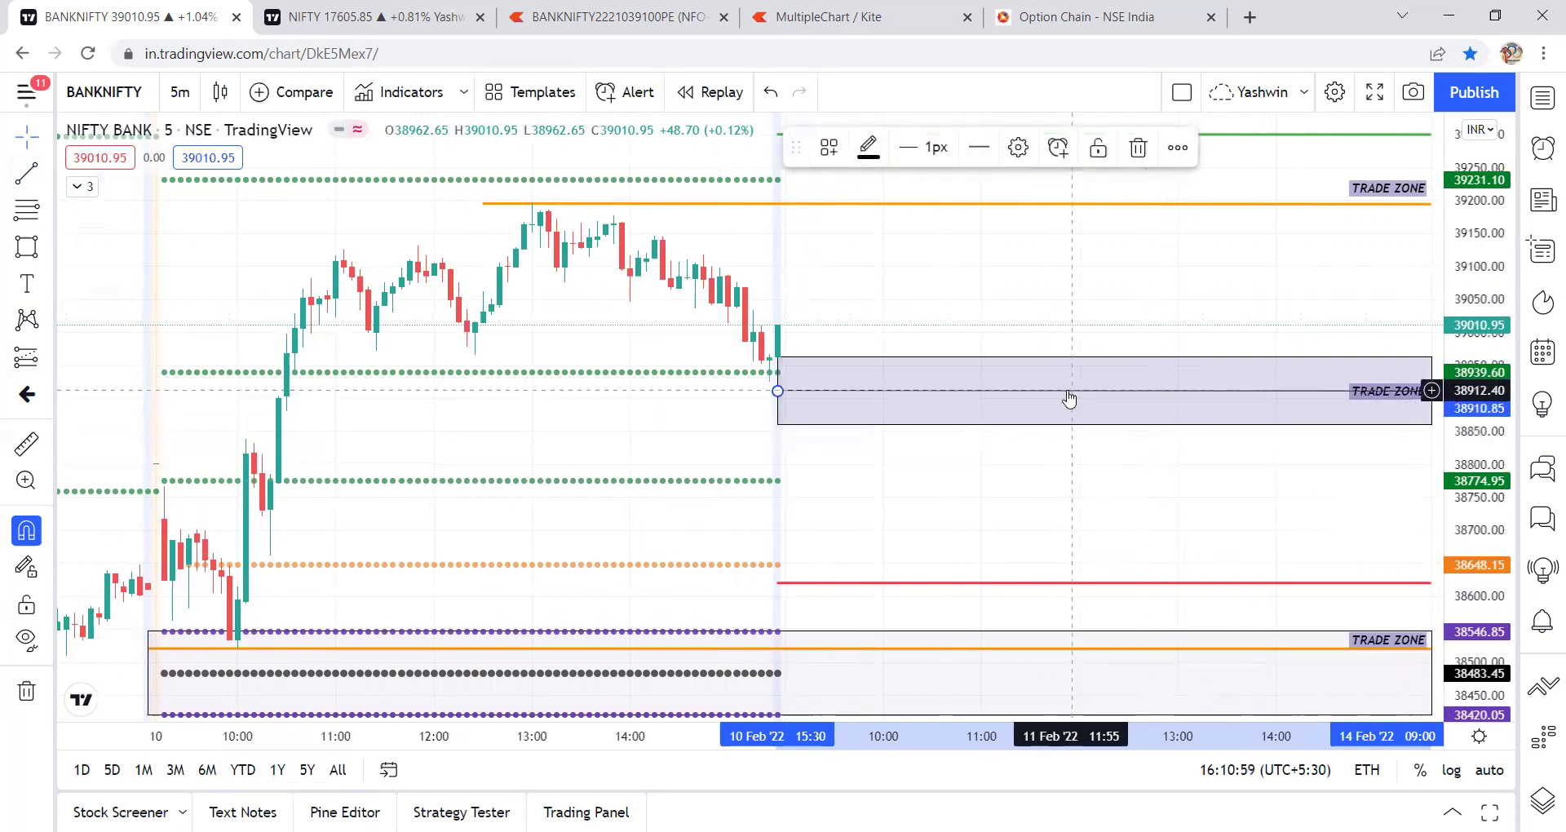
click(1063, 472)
drag(1063, 472, 1051, 486)
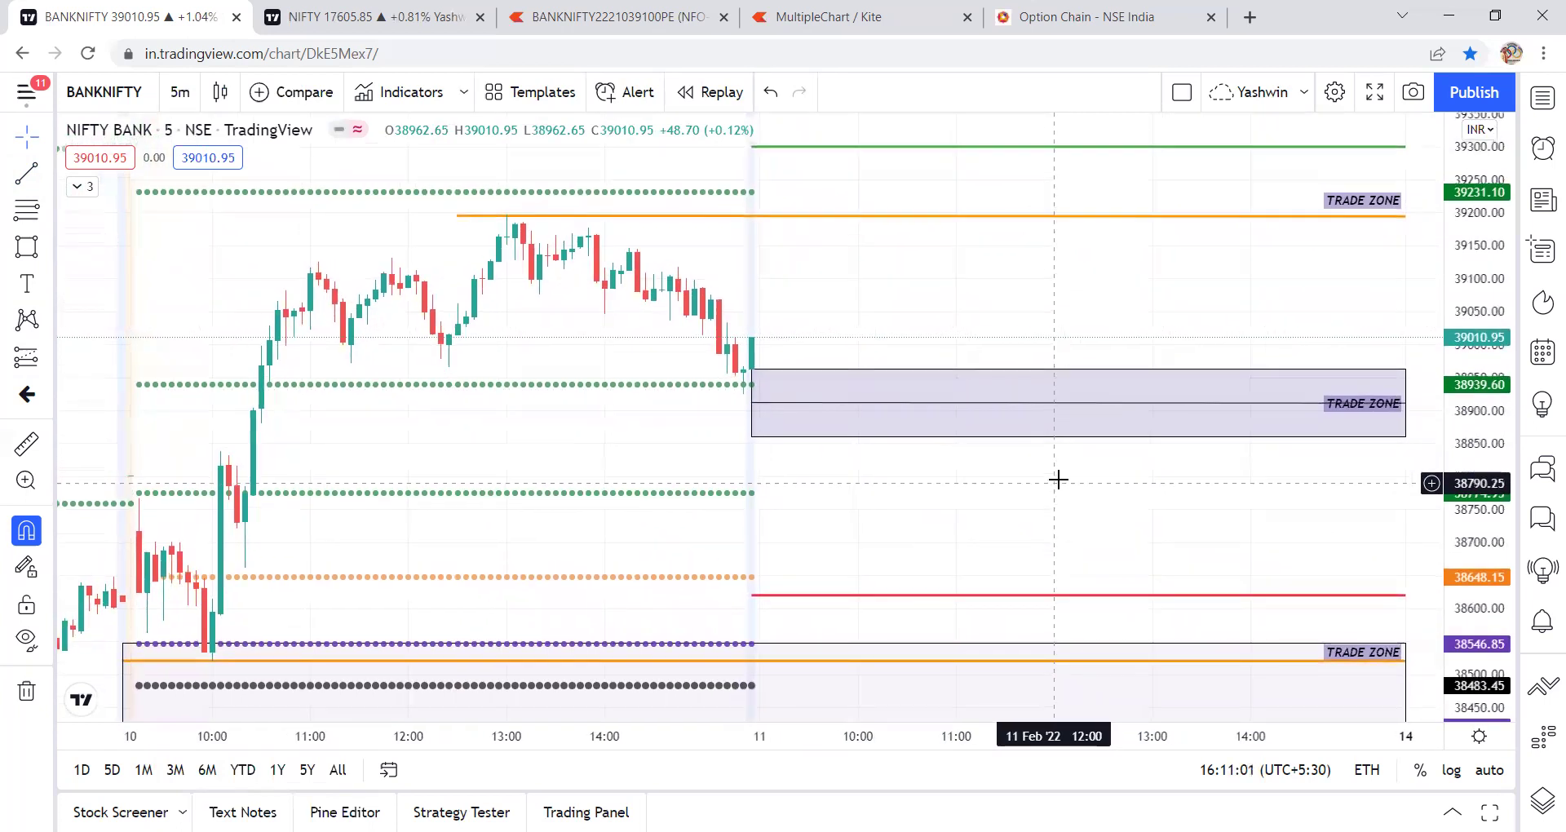
click(922, 378)
key(Escape)
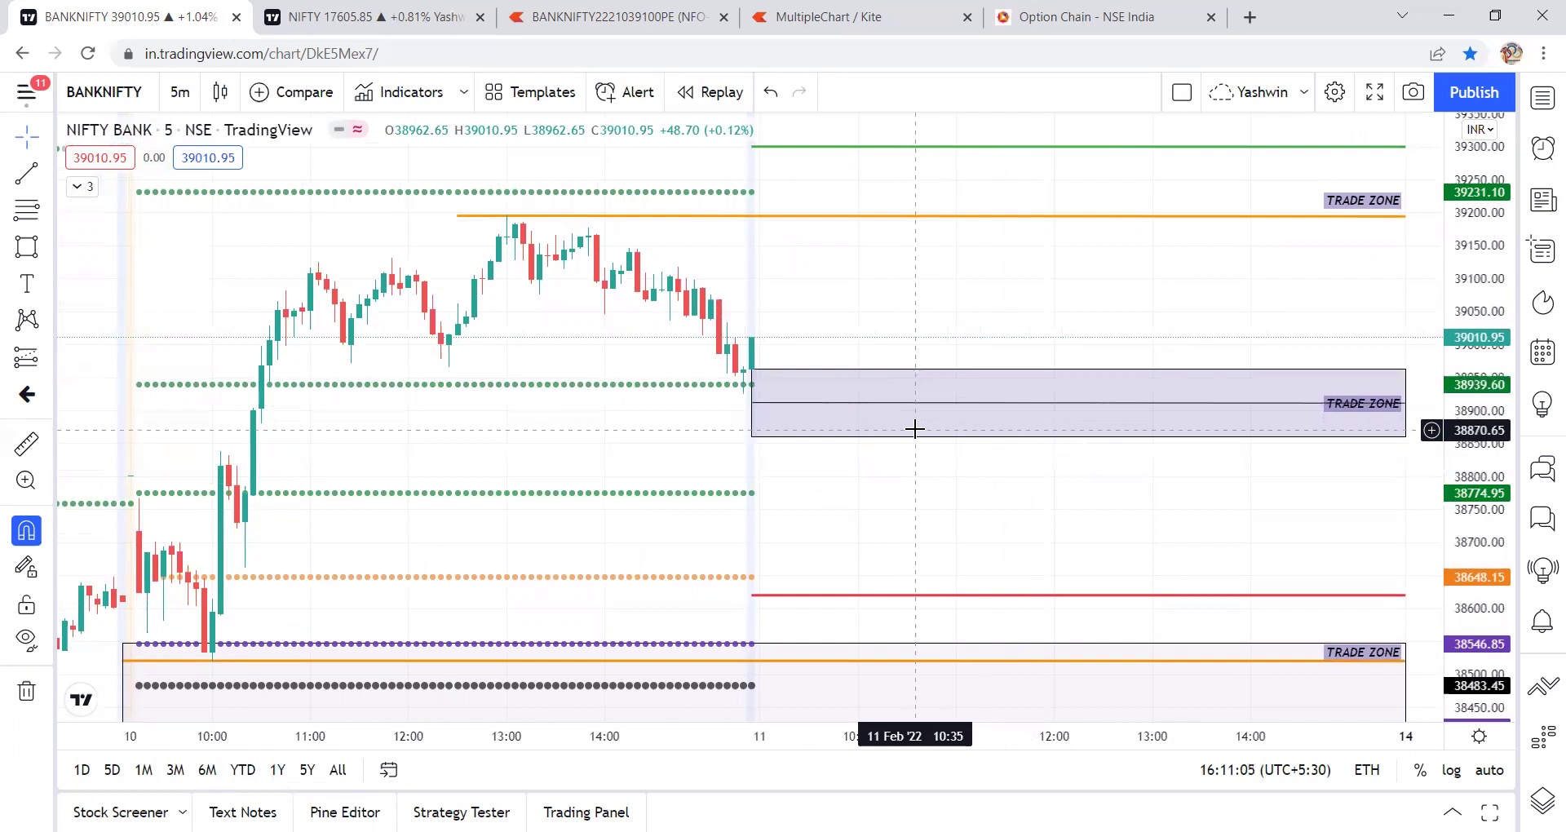
click(888, 439)
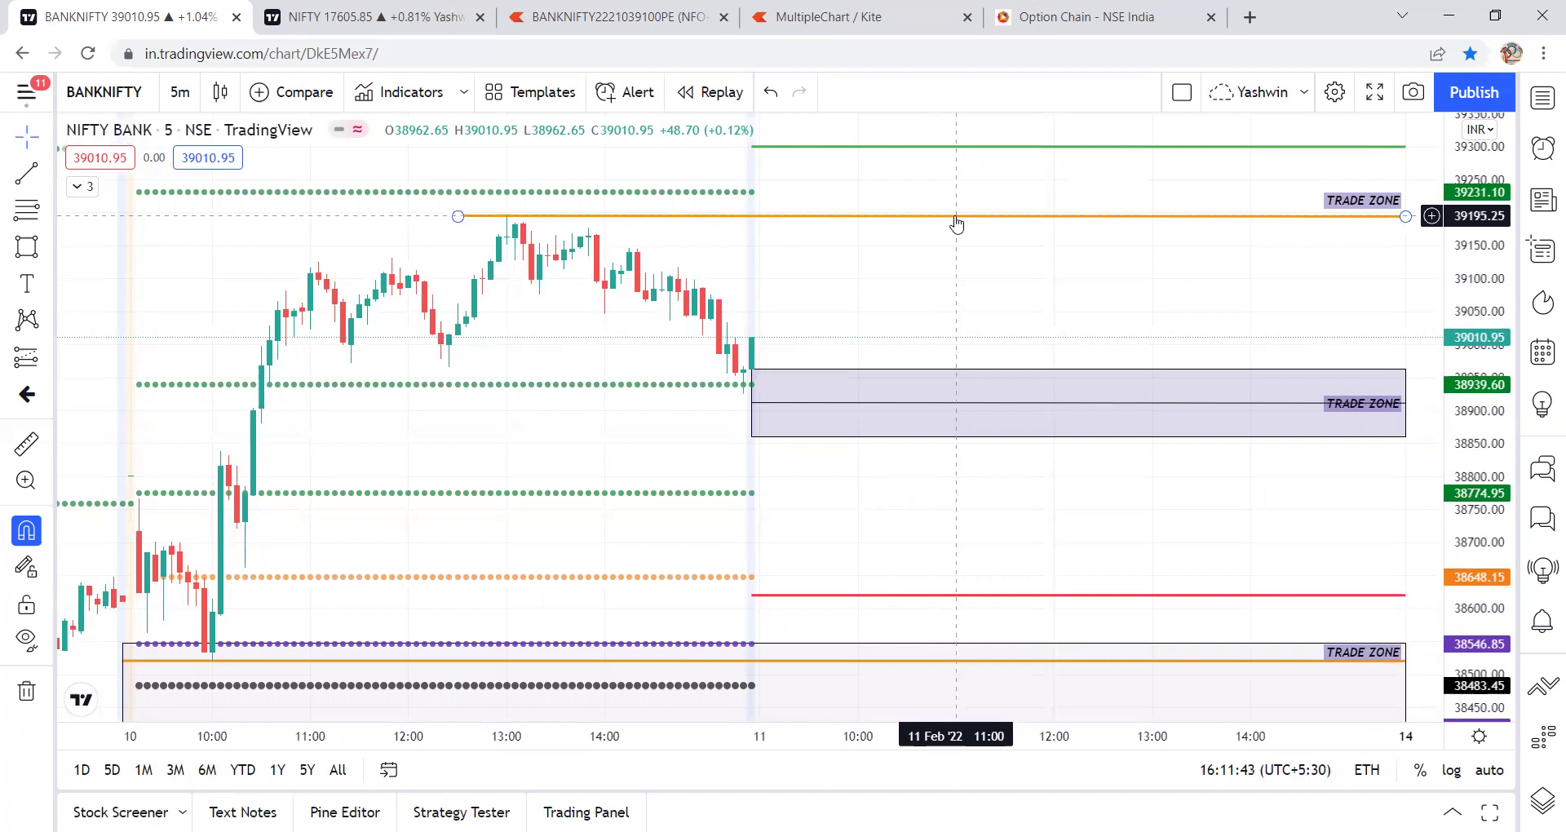
Draw a narrow rectangle inside the middle trade zone from about 38963 to 38866 near 11 Feb 10:55, and increase its fill opacity
drag(980, 295, 951, 388)
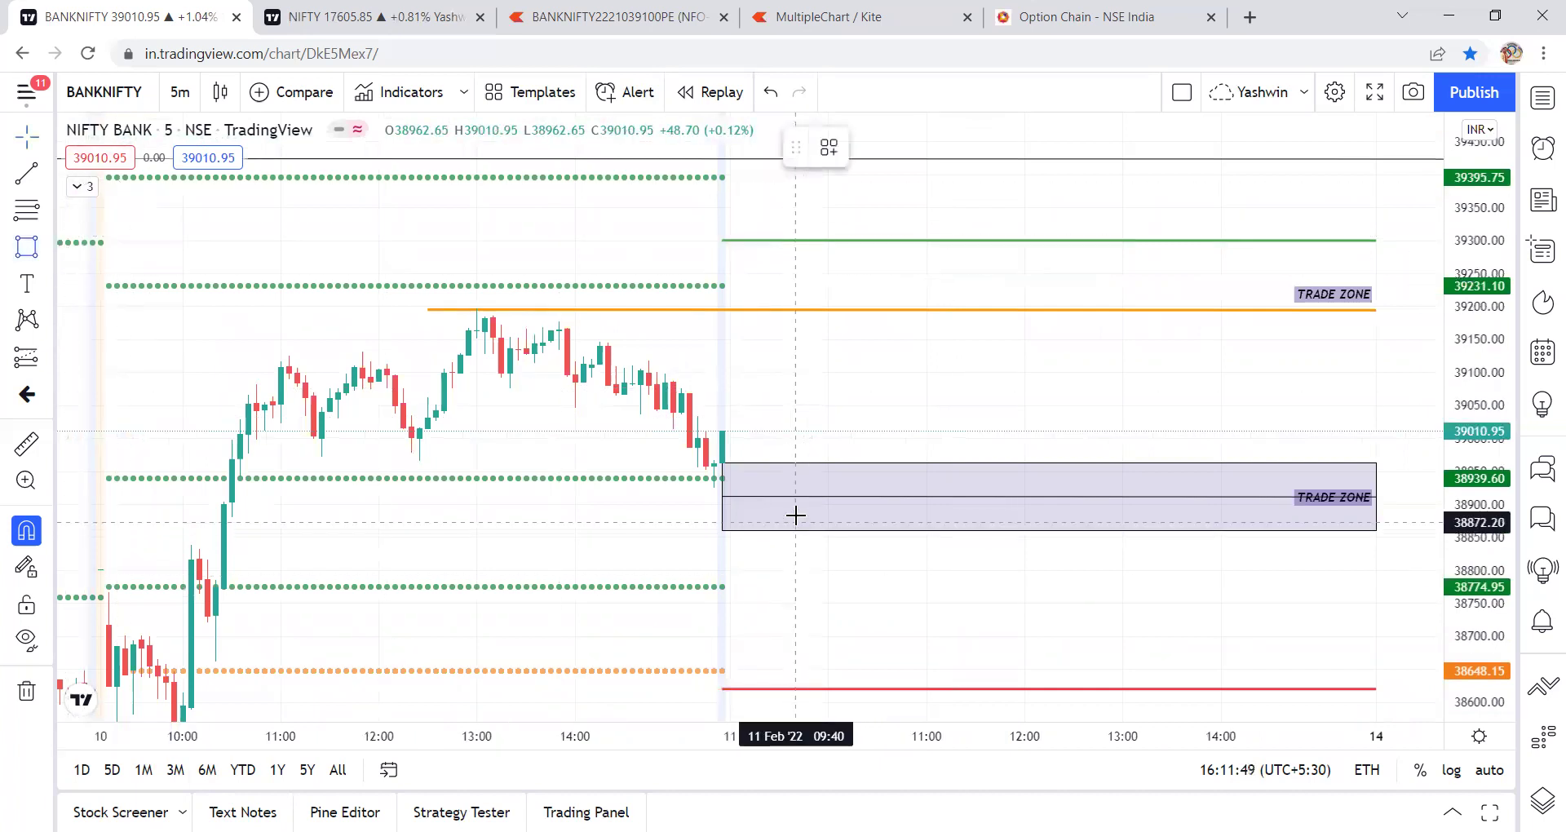
mouse_move(901, 462)
mouse_down()
mouse_move(900, 506)
mouse_move(927, 527)
mouse_up()
click(918, 477)
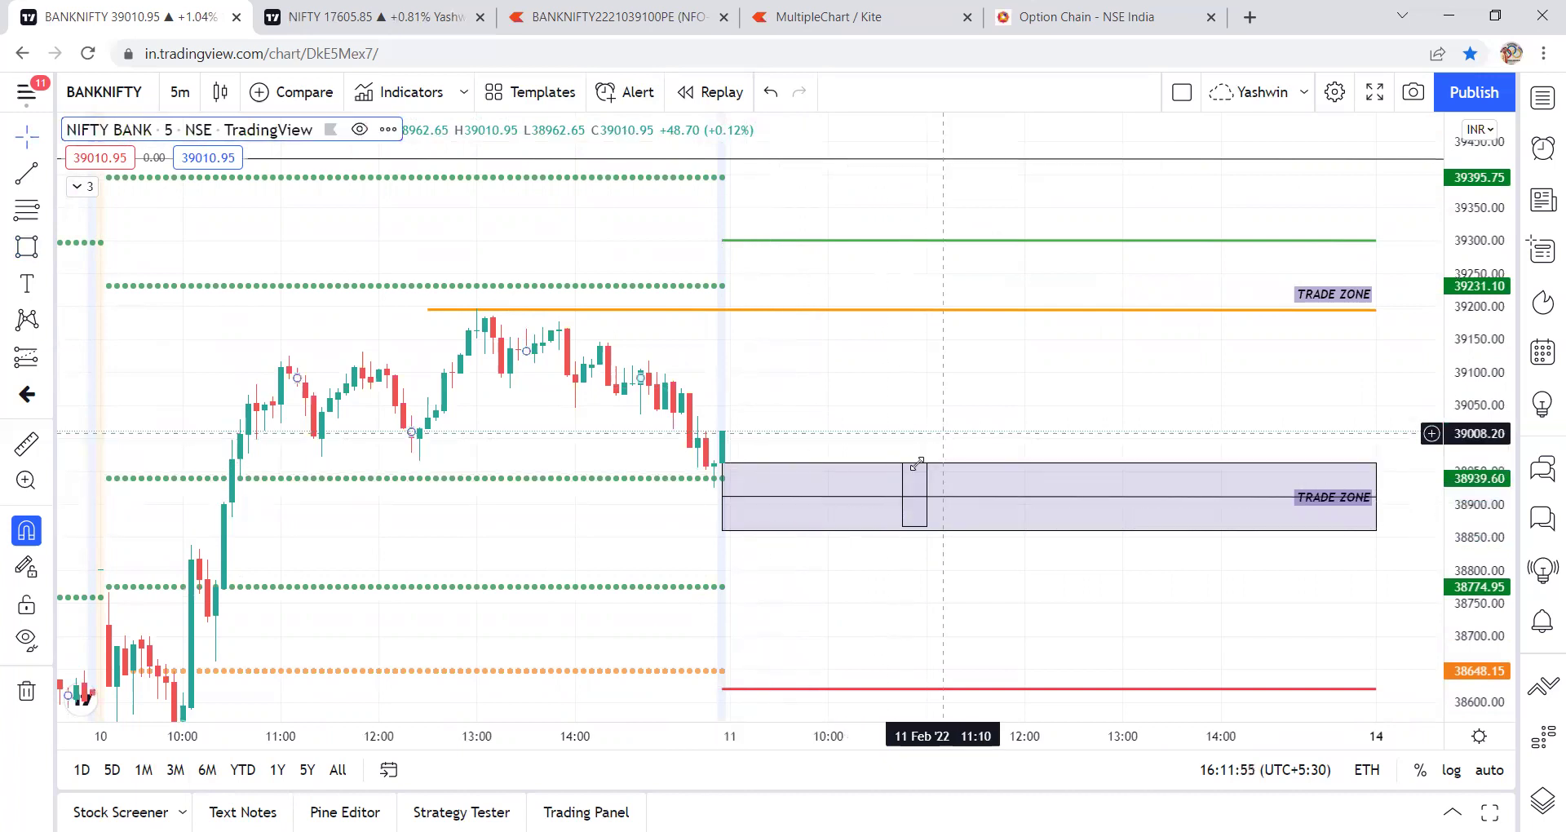
click(919, 477)
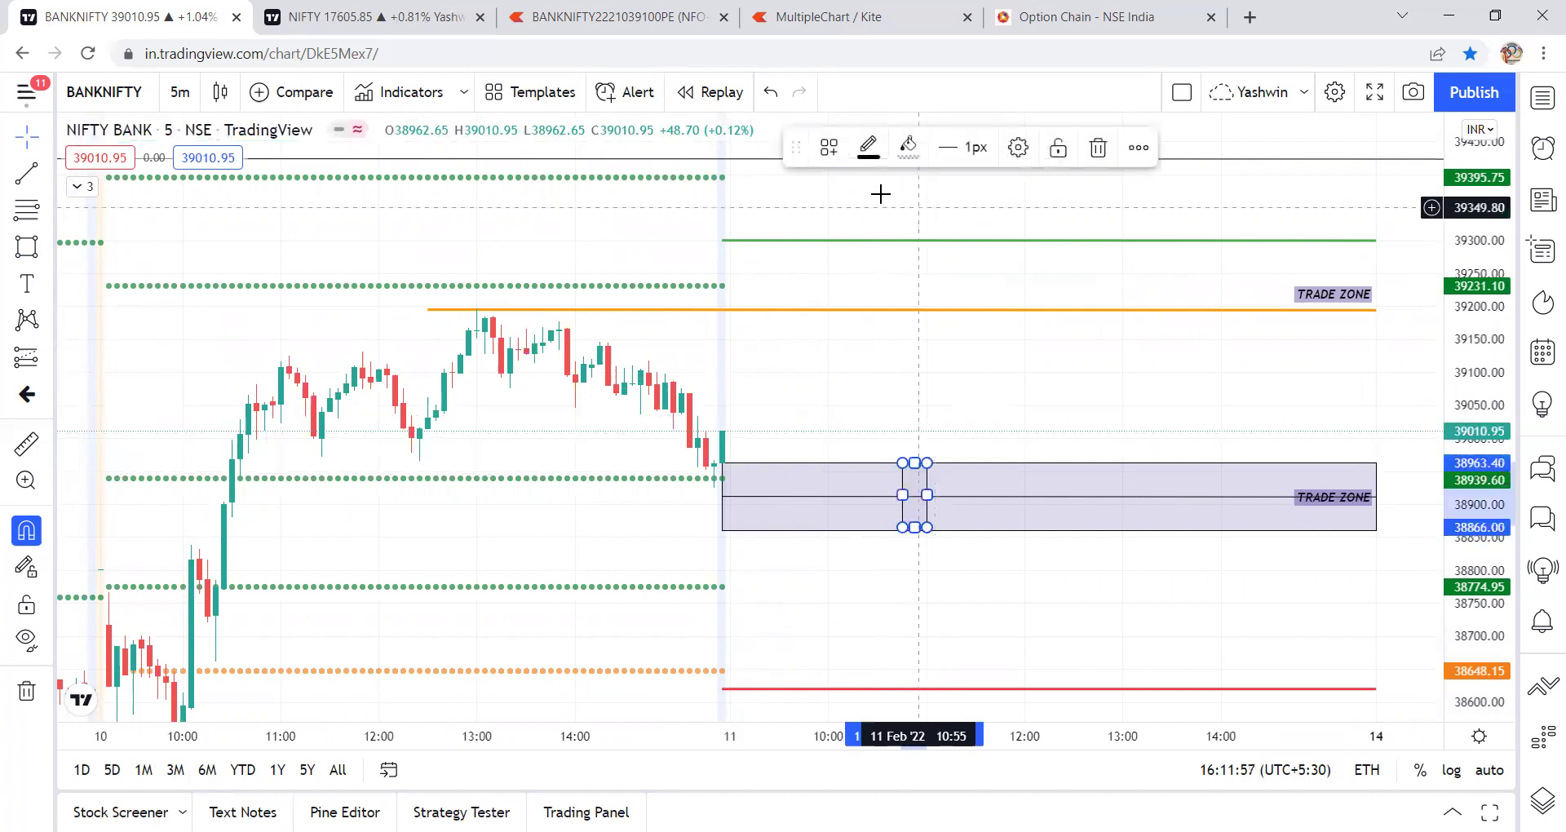
click(910, 155)
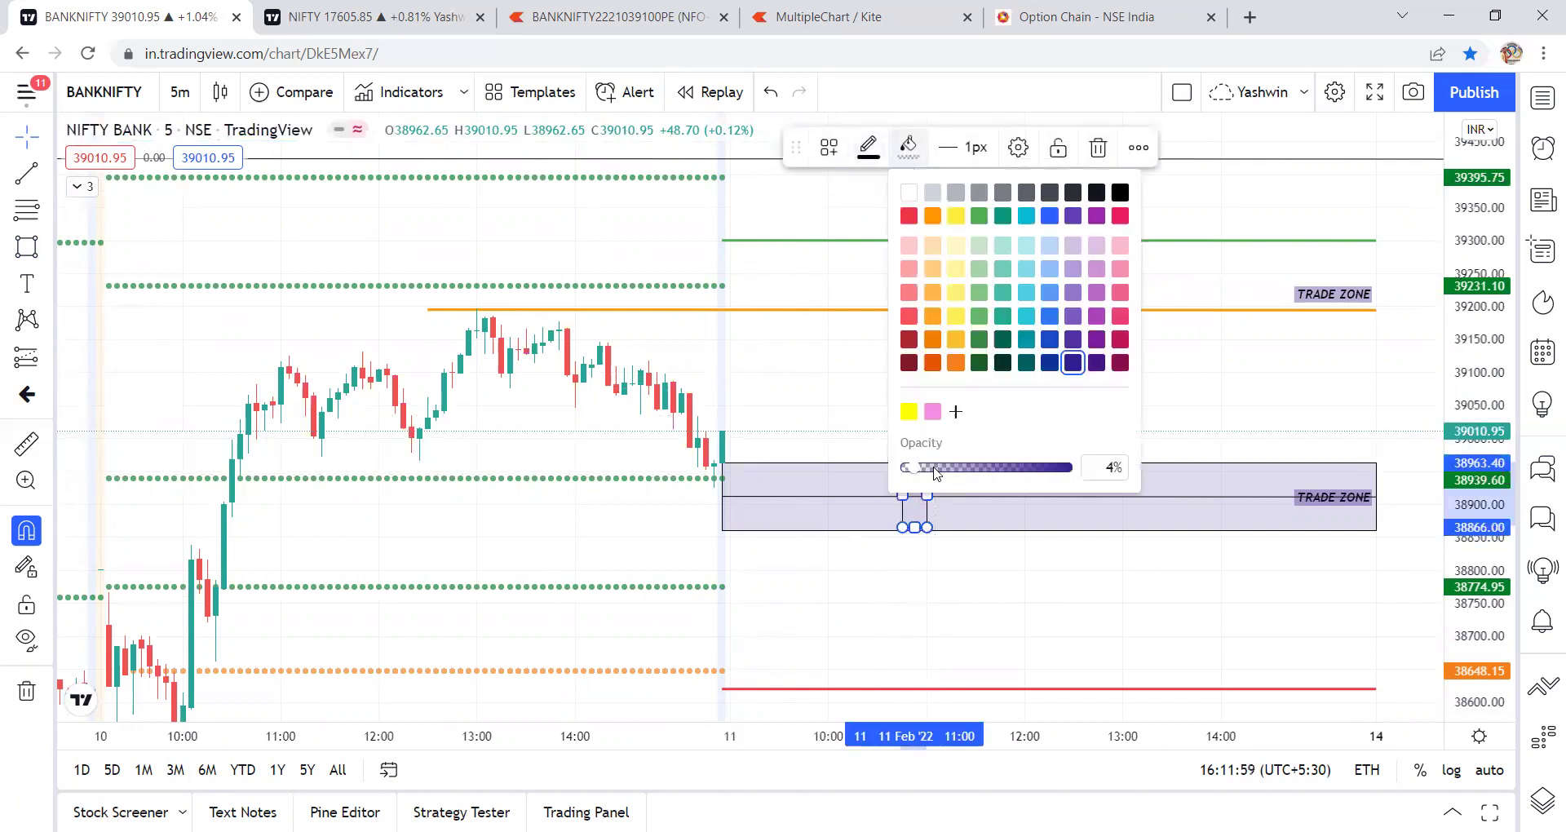
click(814, 419)
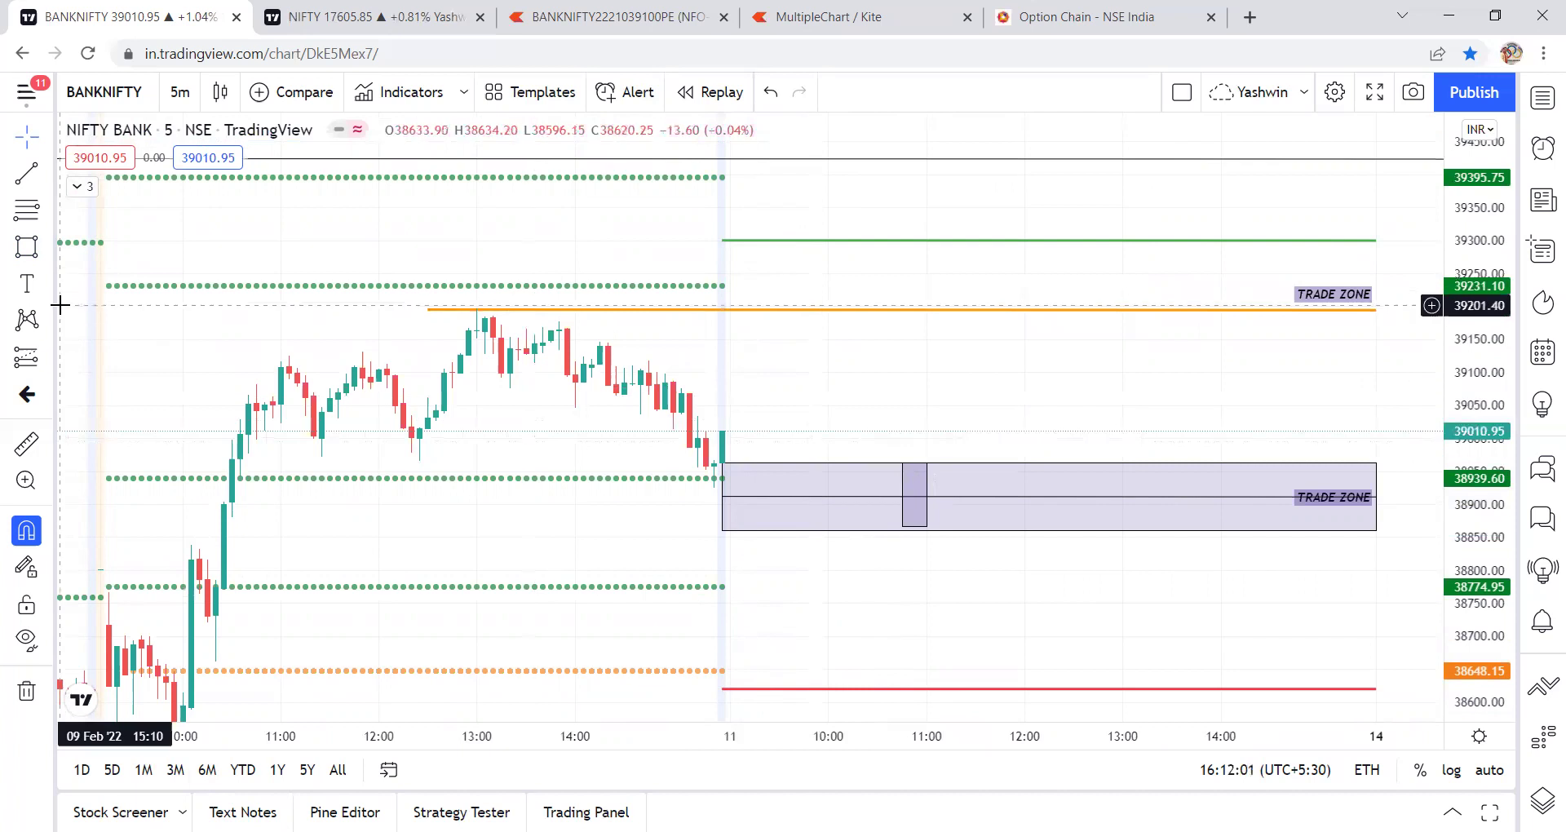
Draw a rising arrow-tipped trend line from about 38971 at 11:20 to the orange line near 39195 at about 13:20
click(47, 173)
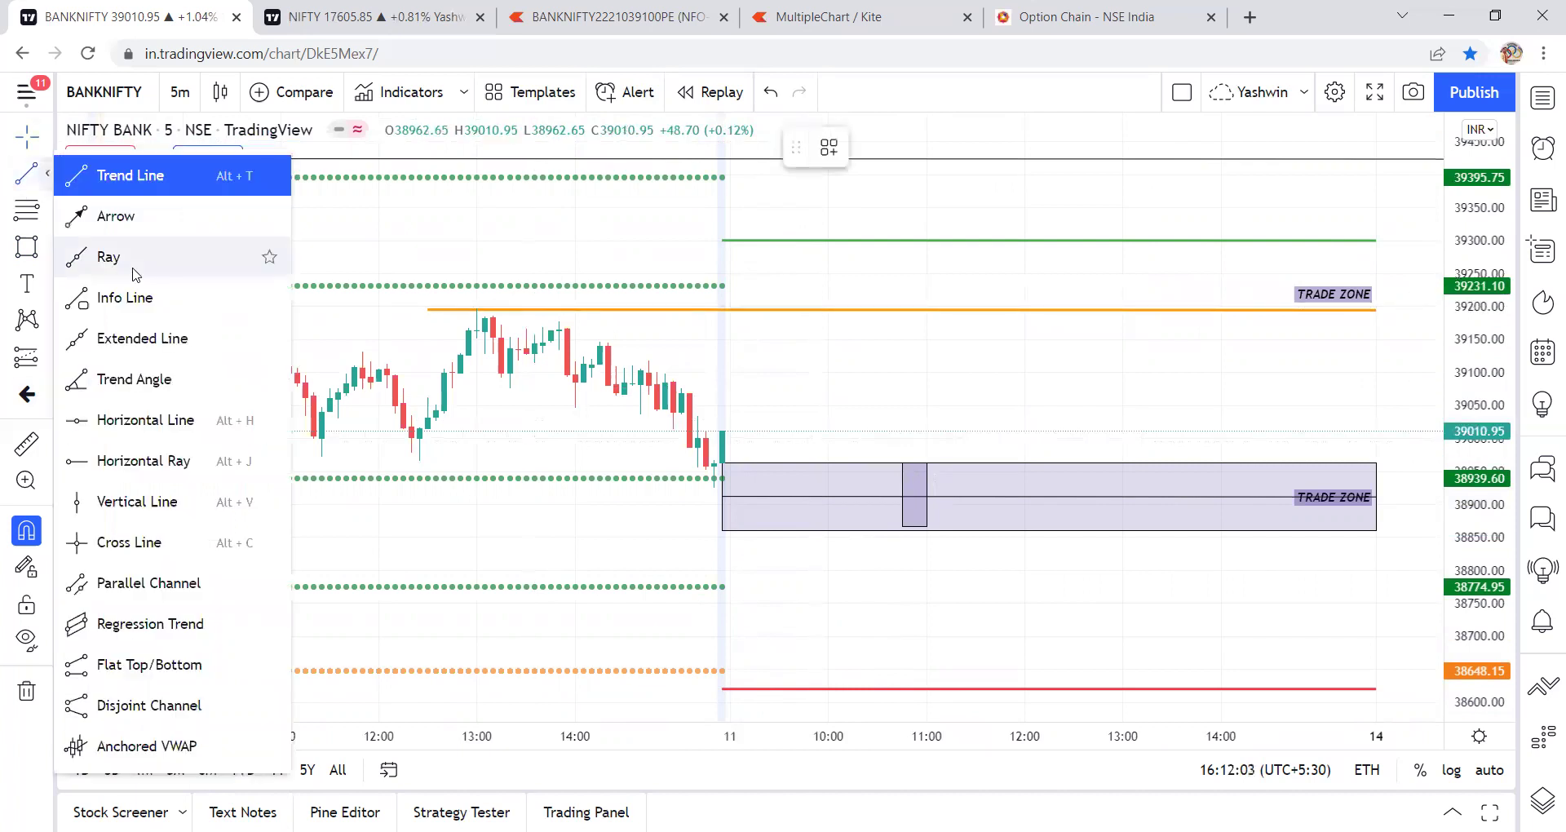
click(115, 171)
click(959, 457)
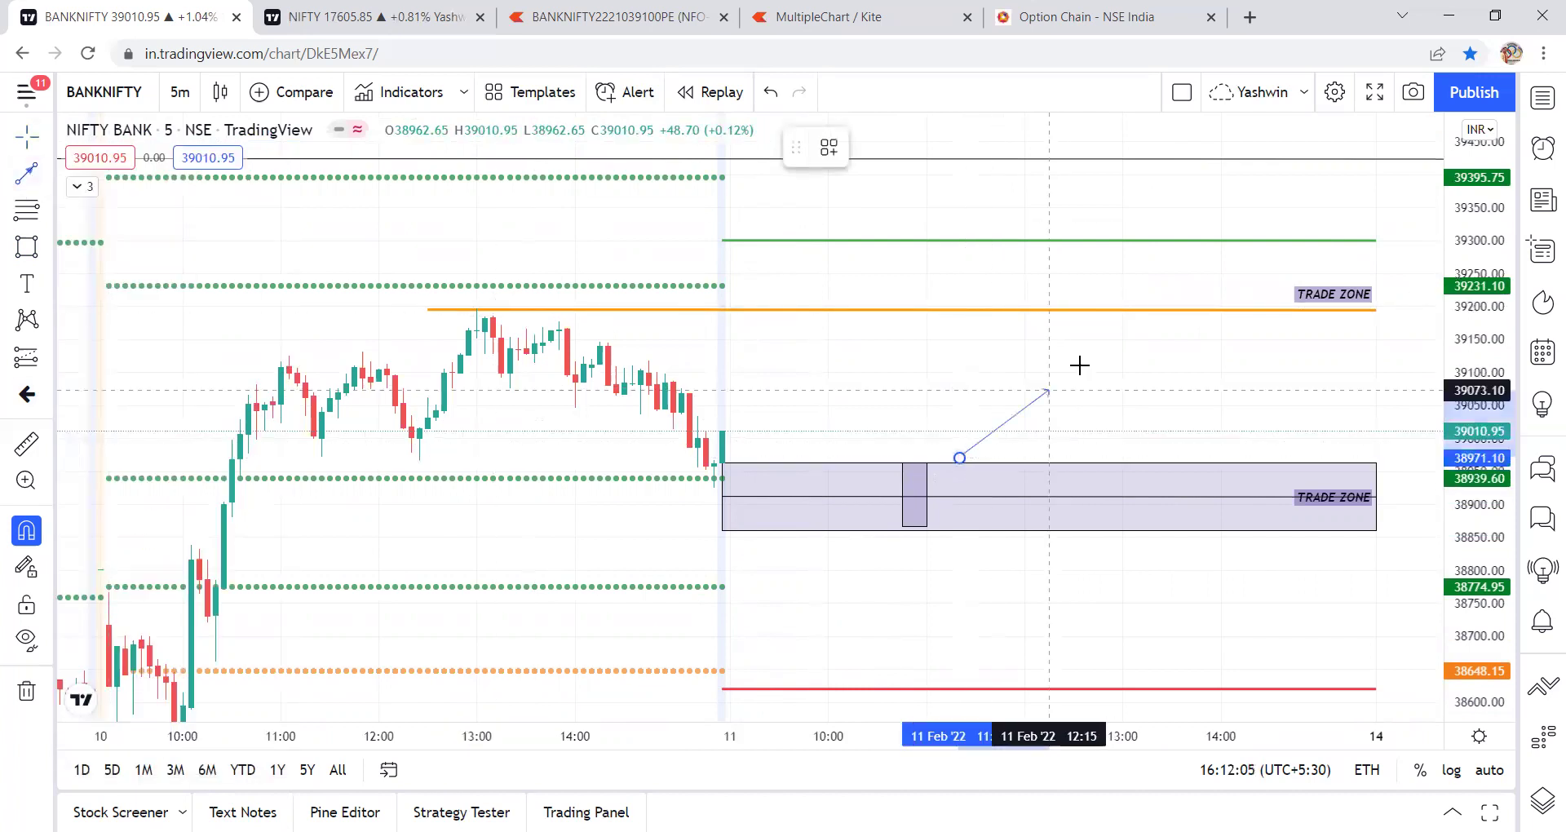
click(1156, 314)
click(1039, 395)
Stretch the top edge of the narrow rectangle in the middle trade zone up to about 39130
click(915, 464)
drag(916, 460, 915, 351)
click(988, 383)
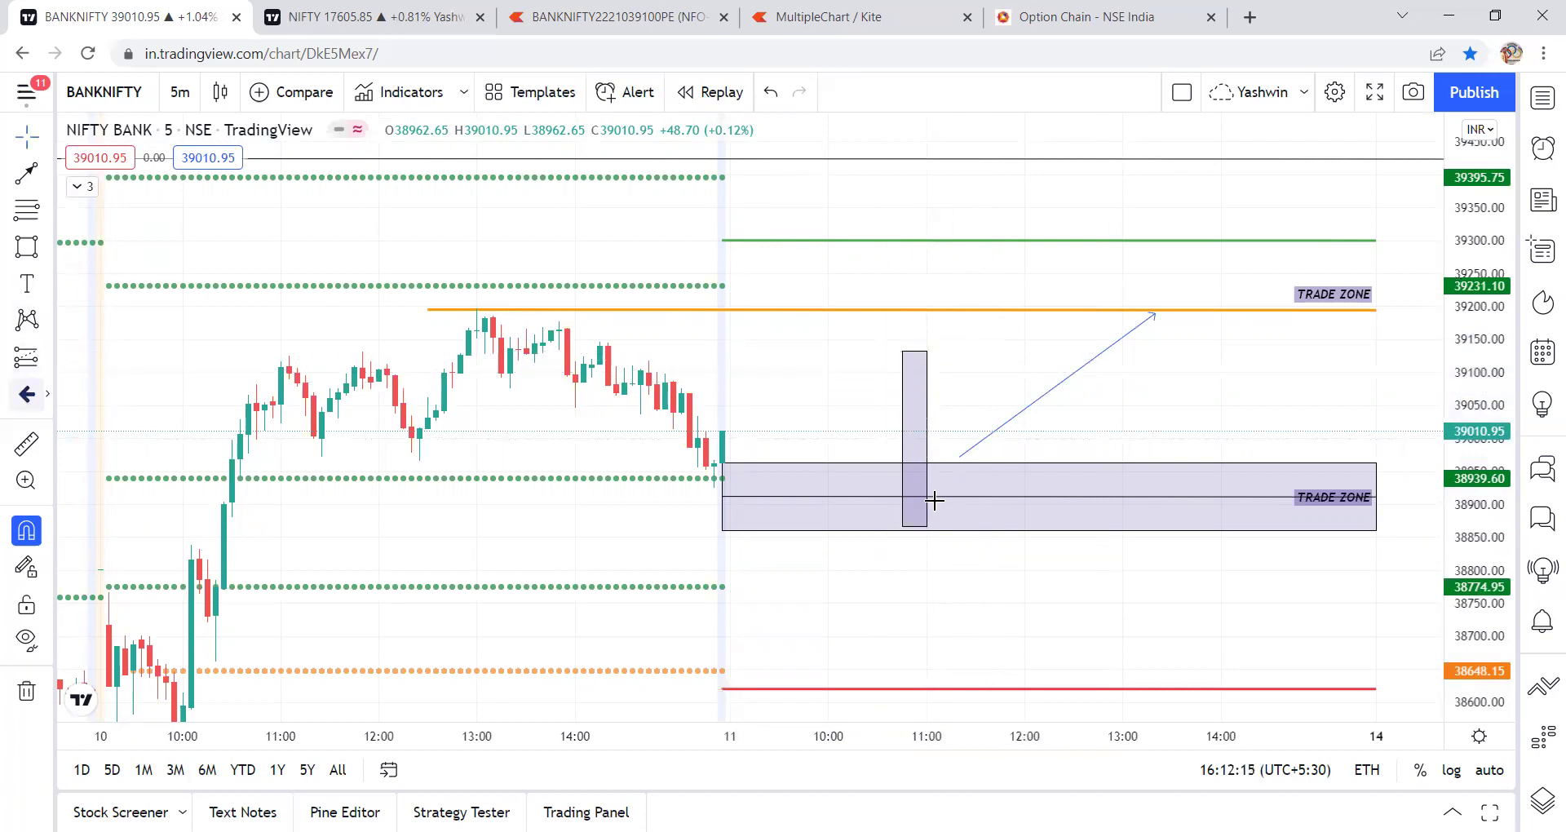
Place a blue left-arrow marker on the middle trade zone's centre line at 12:00, and set the narrow rectangle's top edge to about 39020
click(1024, 496)
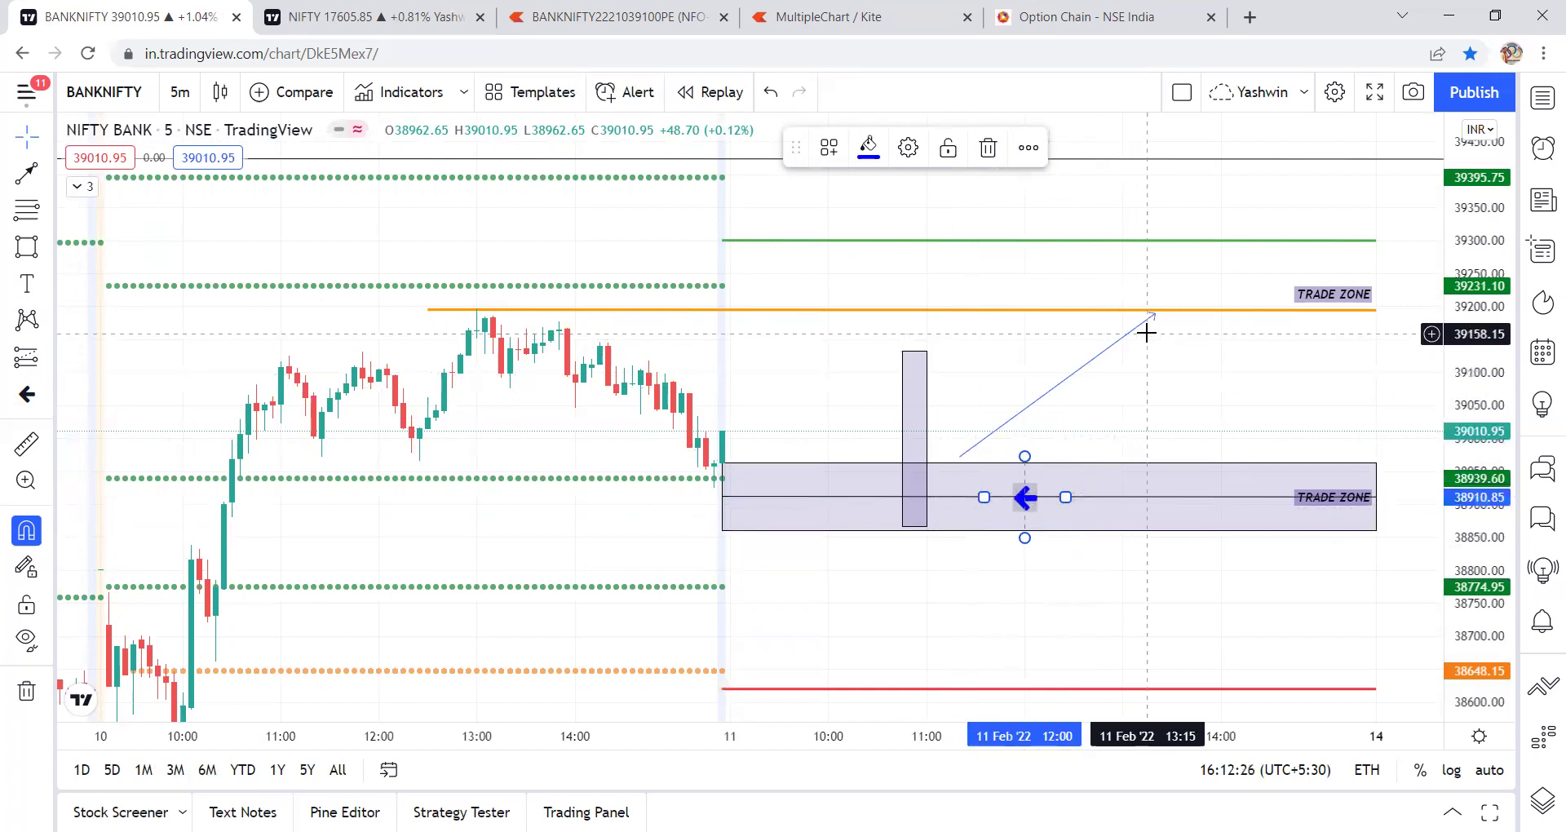
drag(916, 347, 865, 525)
click(986, 367)
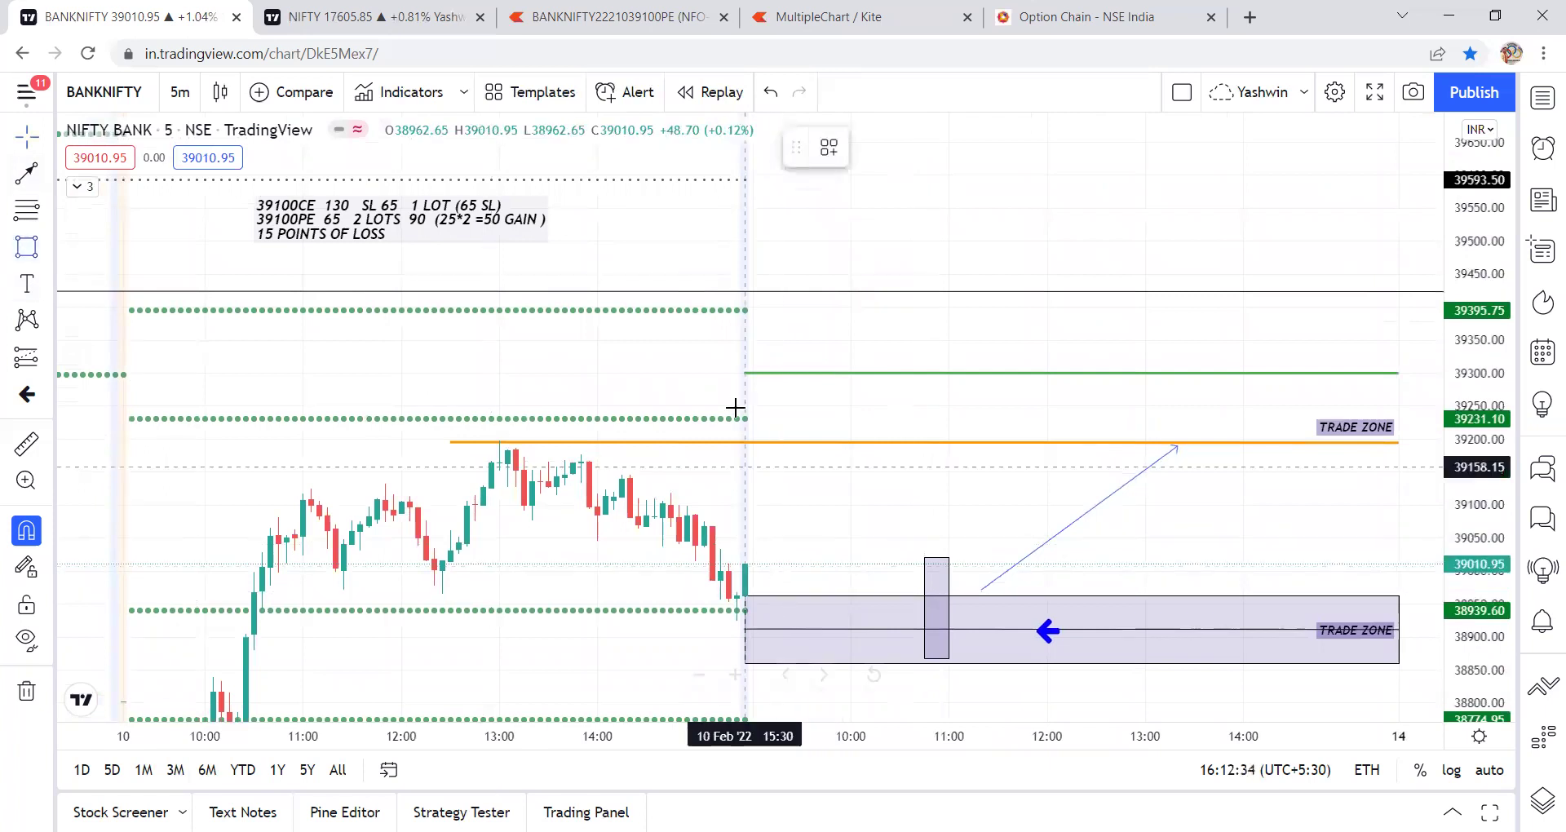
Draw a rectangle from about 39348 to 39190 at the 11 Feb open, and a rising arrow-tipped line from the green 39300 line to about 39570
mouse_move(754, 343)
mouse_down()
mouse_move(765, 444)
mouse_move(793, 444)
mouse_up()
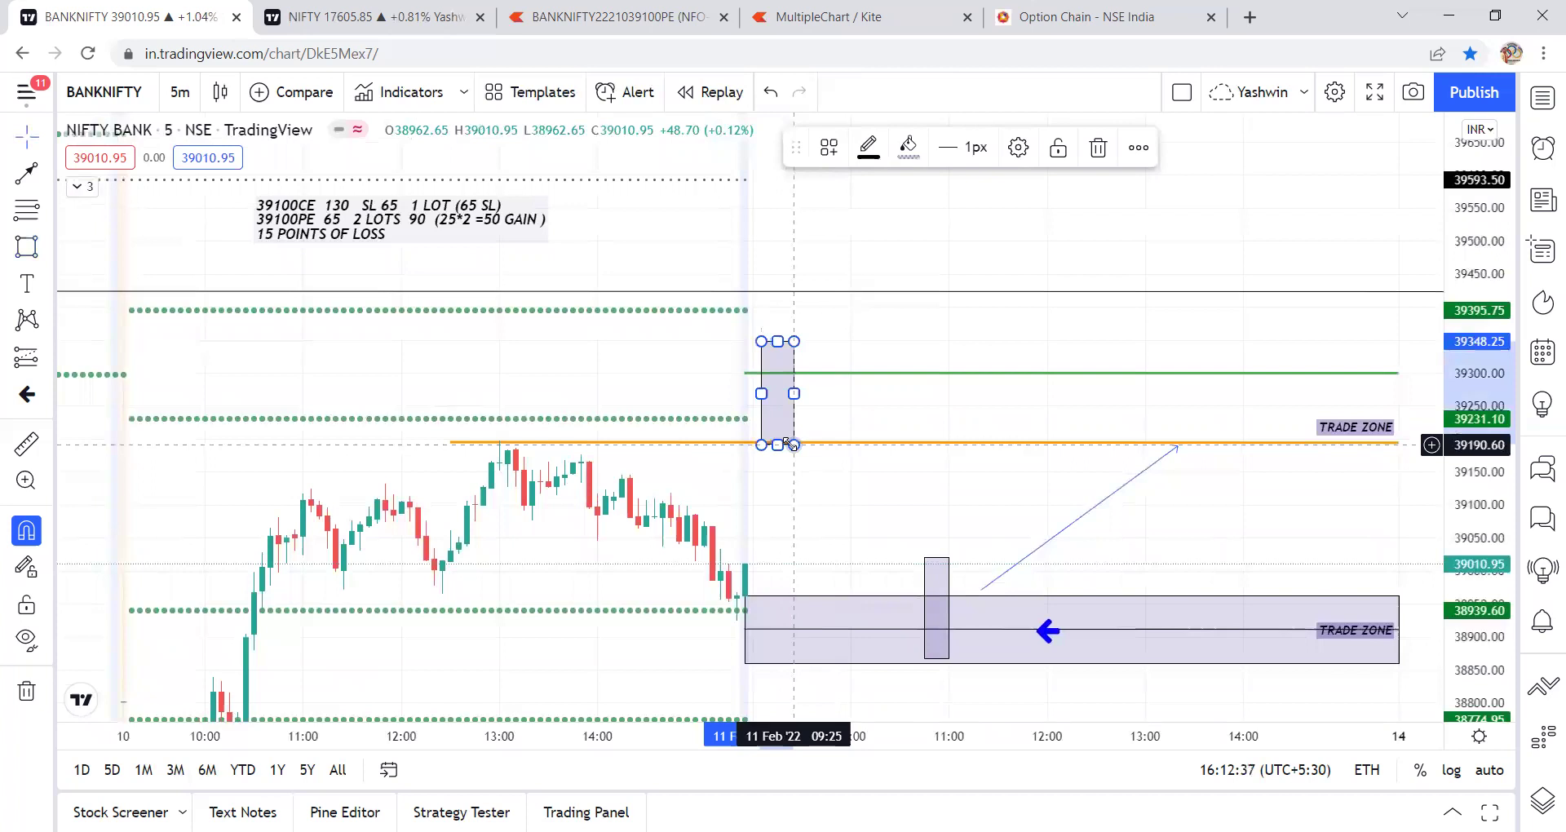
click(791, 486)
click(32, 181)
drag(900, 369, 1218, 194)
click(1000, 321)
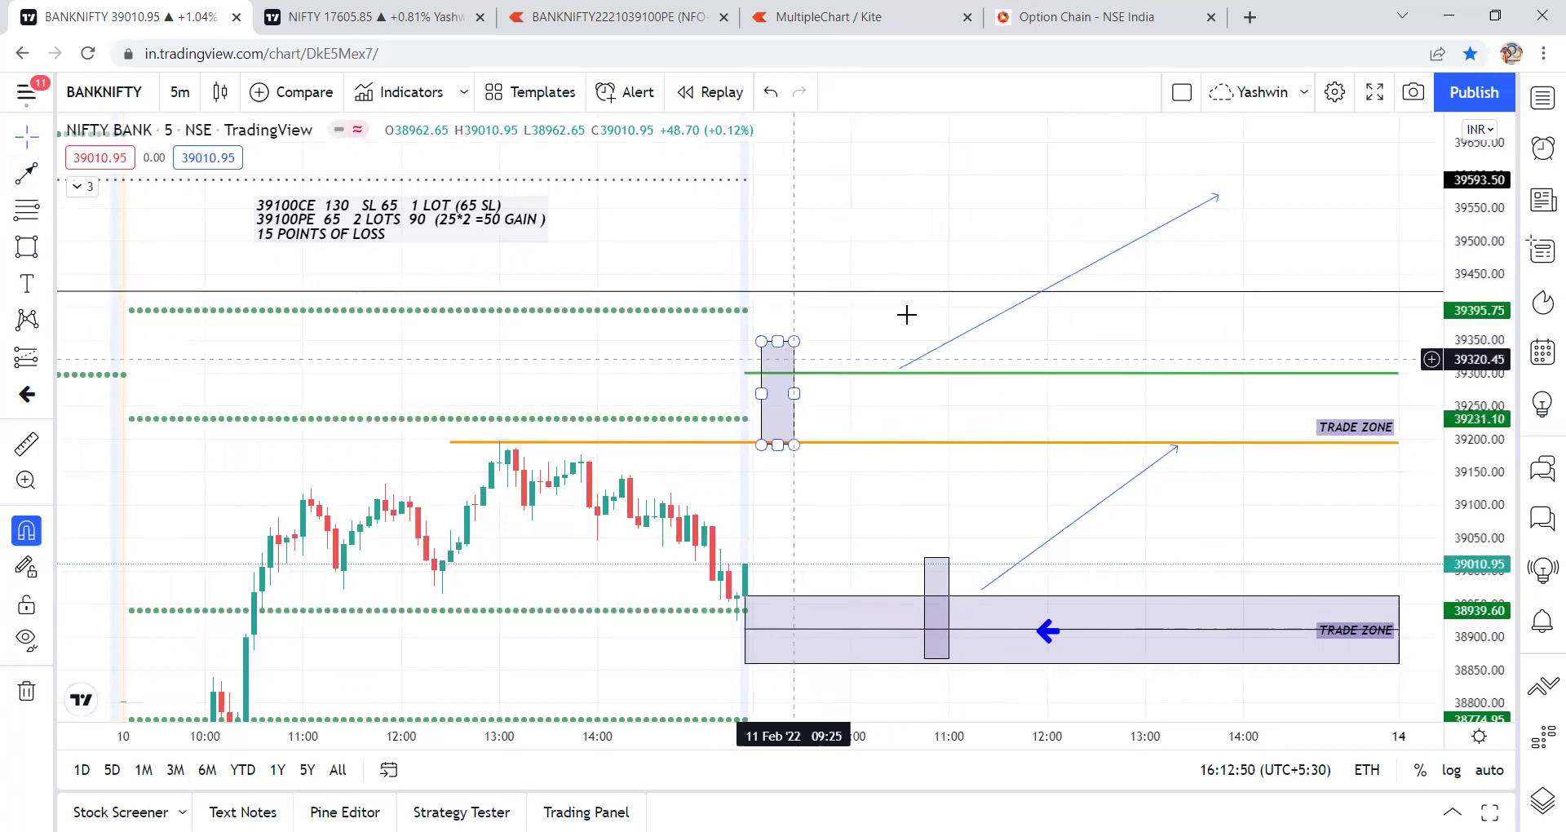
Stretch the top edge of the upper opening rectangle up to about 39530
click(789, 345)
drag(777, 345, 806, 232)
click(839, 252)
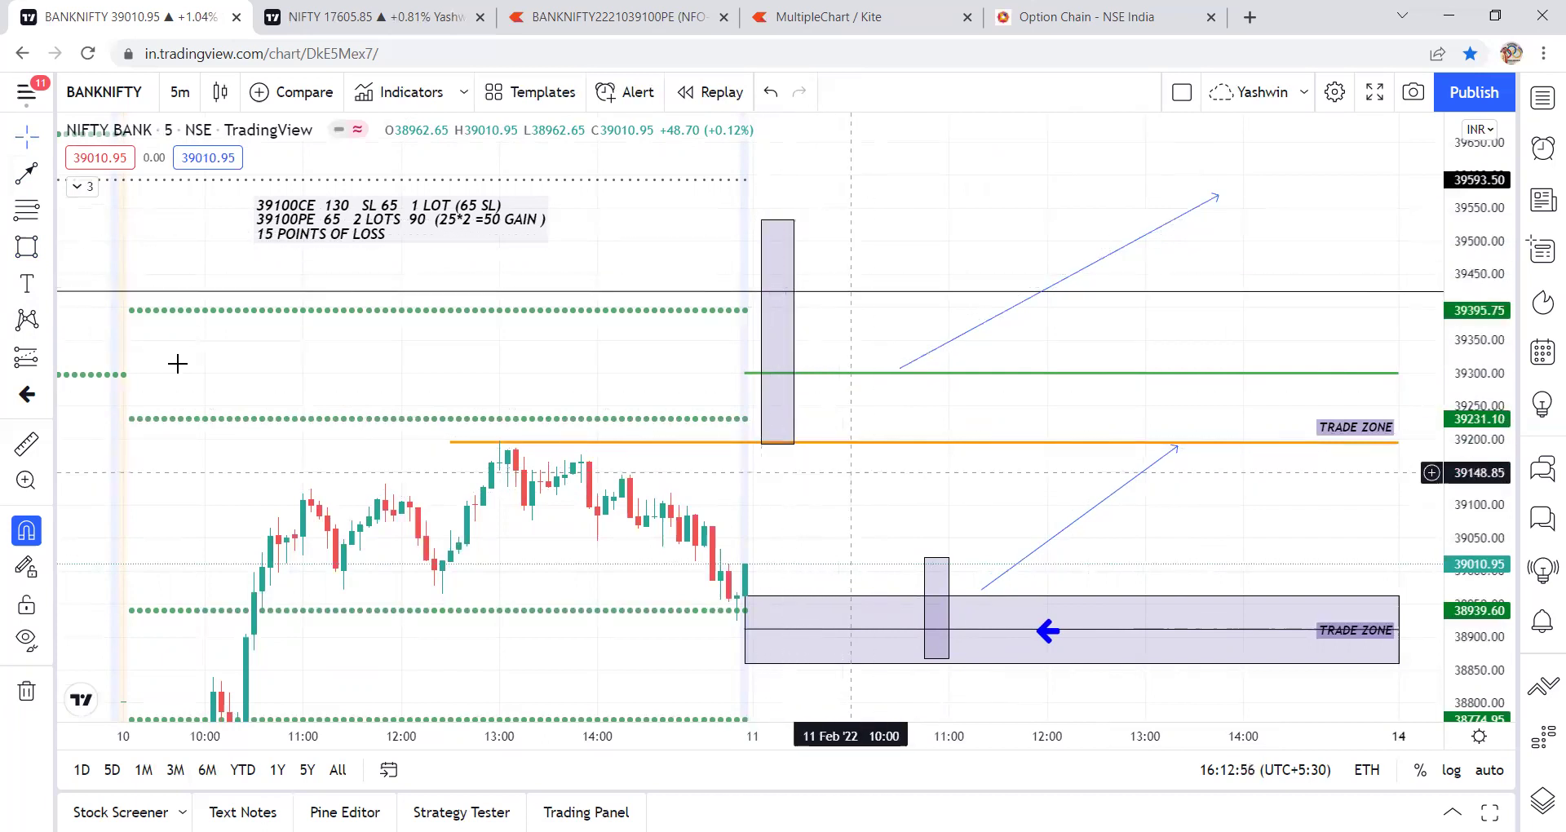
Place blue left-arrow markers on the green 39300 line at 11:55 and on the upper orange trade zone line at about 11:40
click(25, 395)
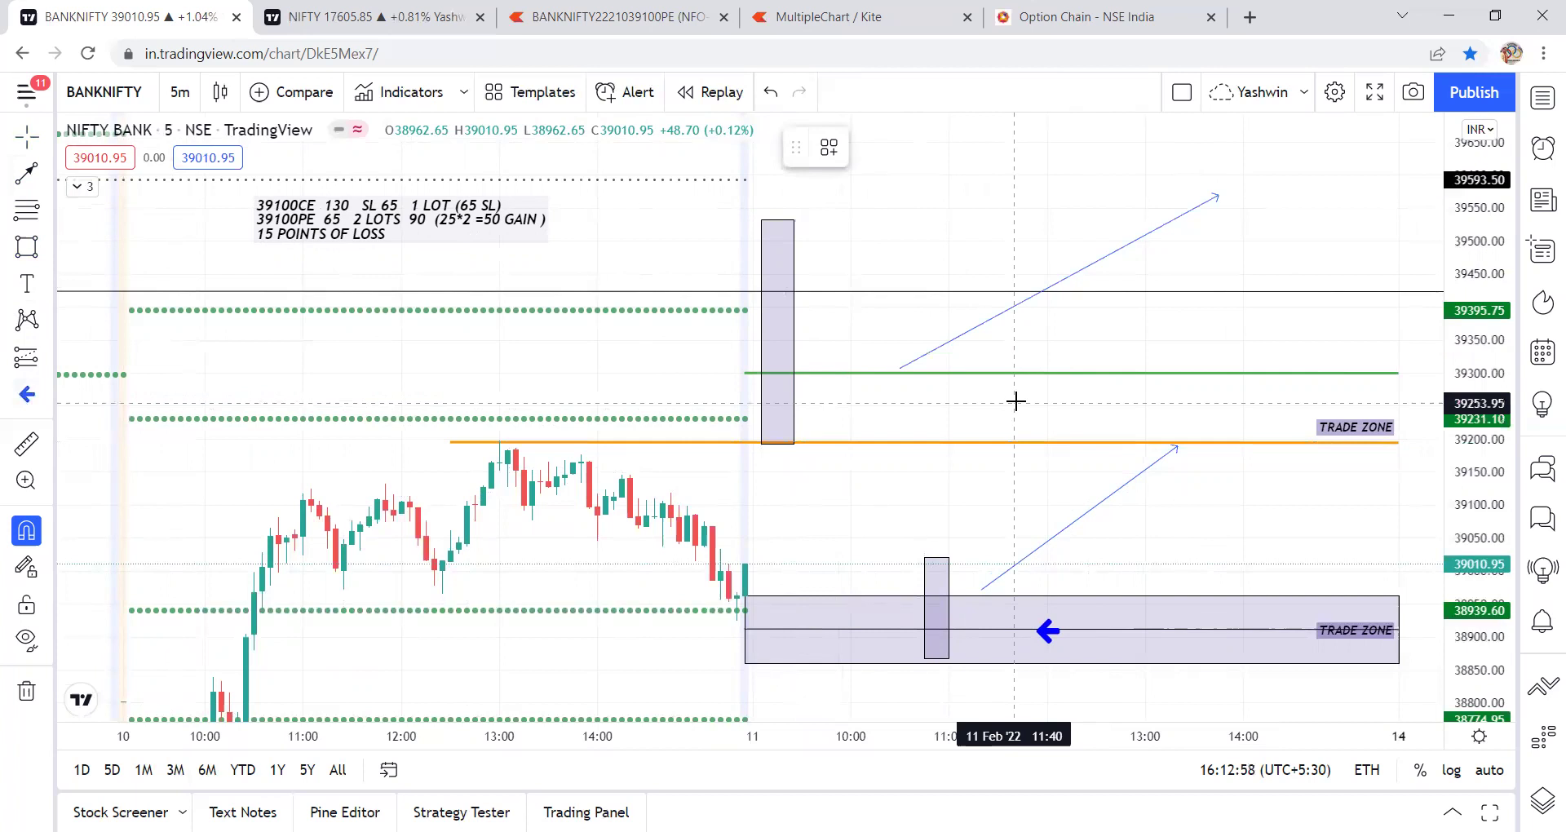
click(1038, 370)
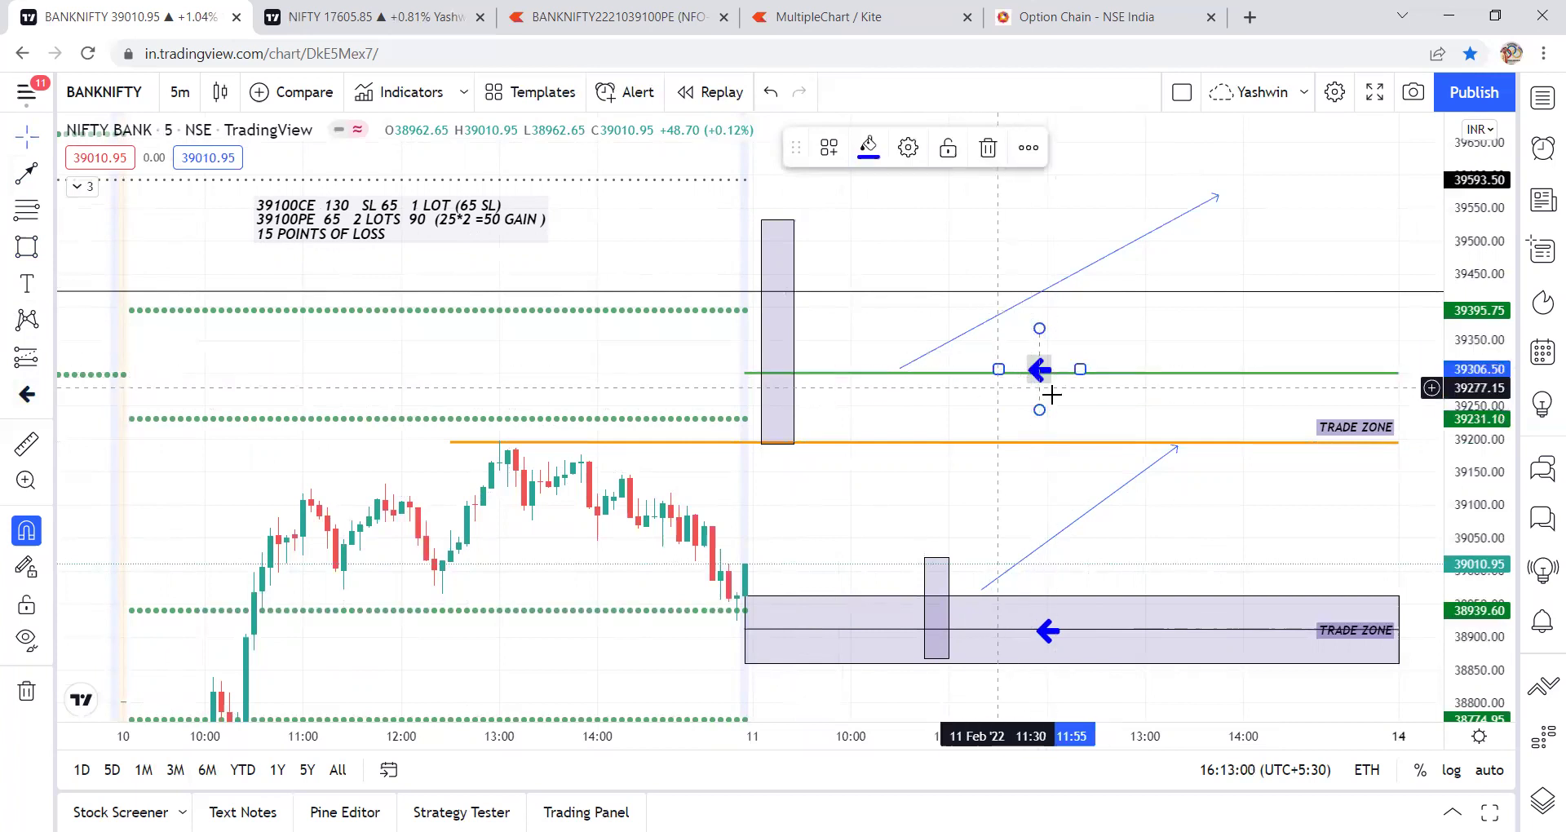
click(25, 395)
click(1014, 435)
click(979, 483)
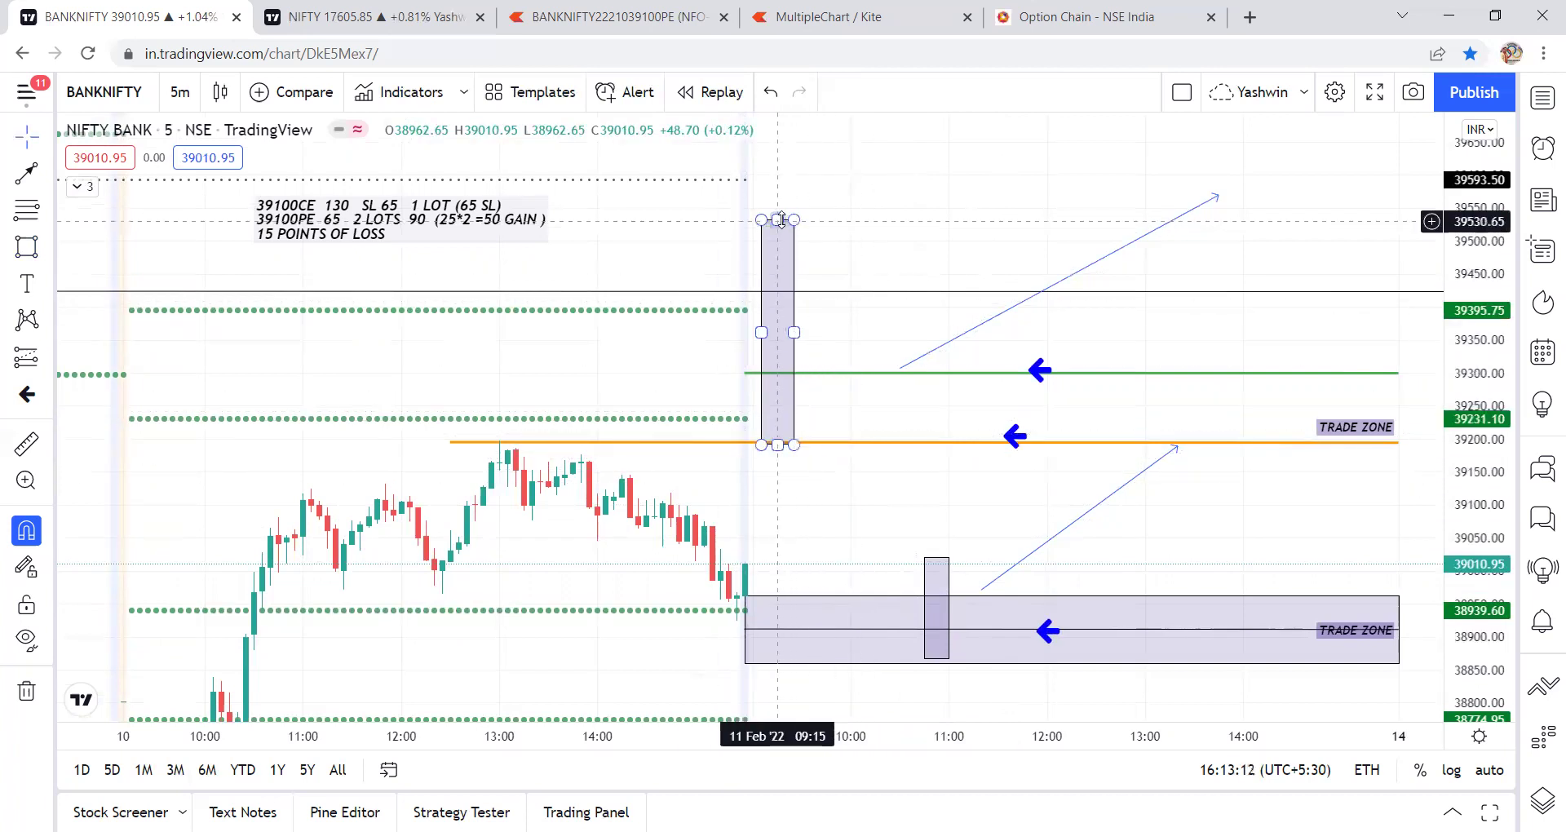
Lower the upper opening rectangle's top edge to about 39330, and raise it again to about 39505
drag(794, 220, 792, 356)
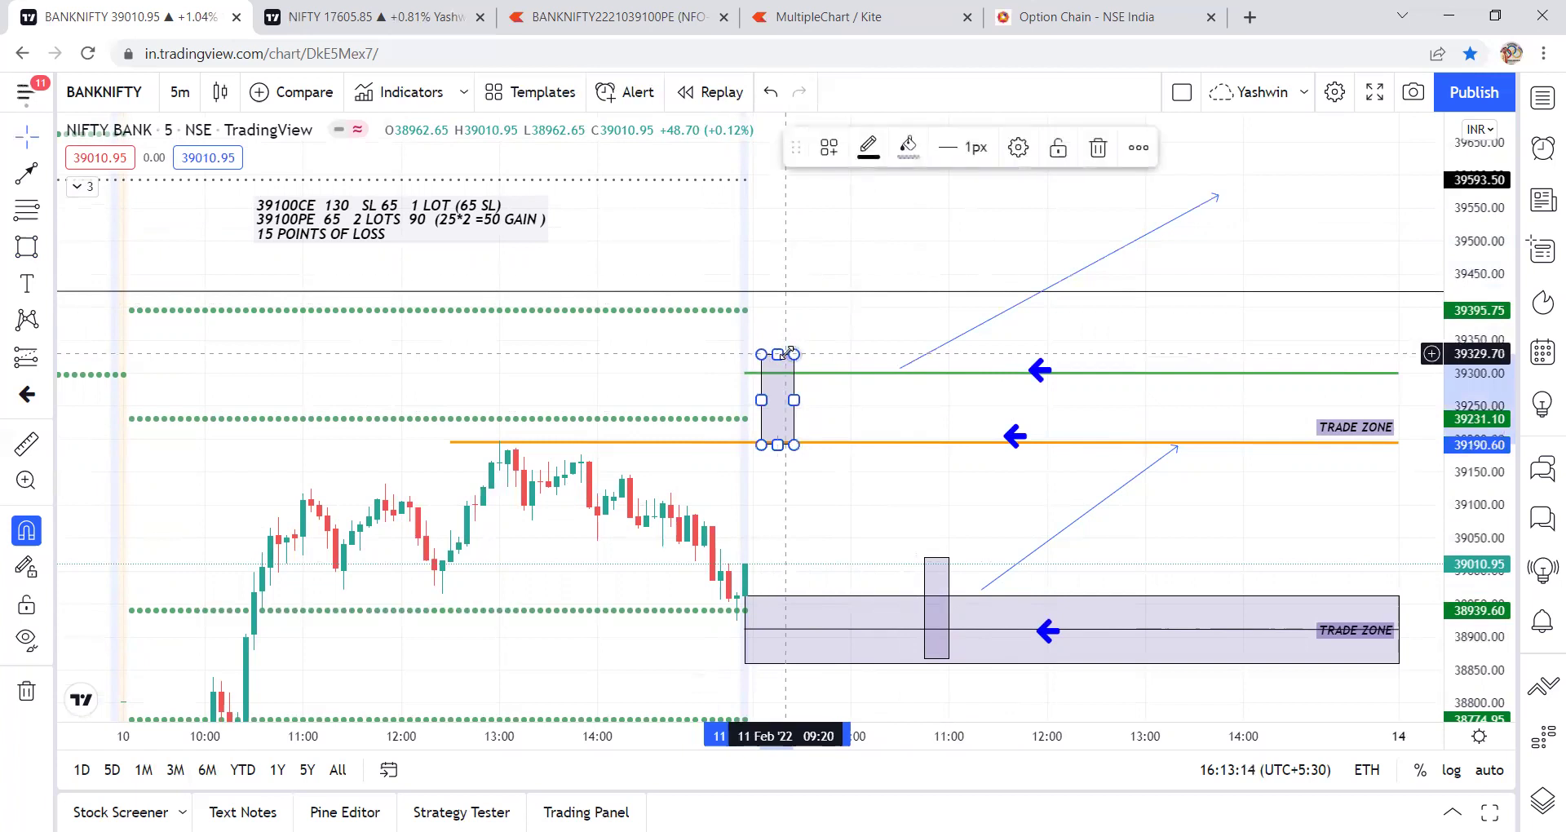
drag(779, 356, 779, 238)
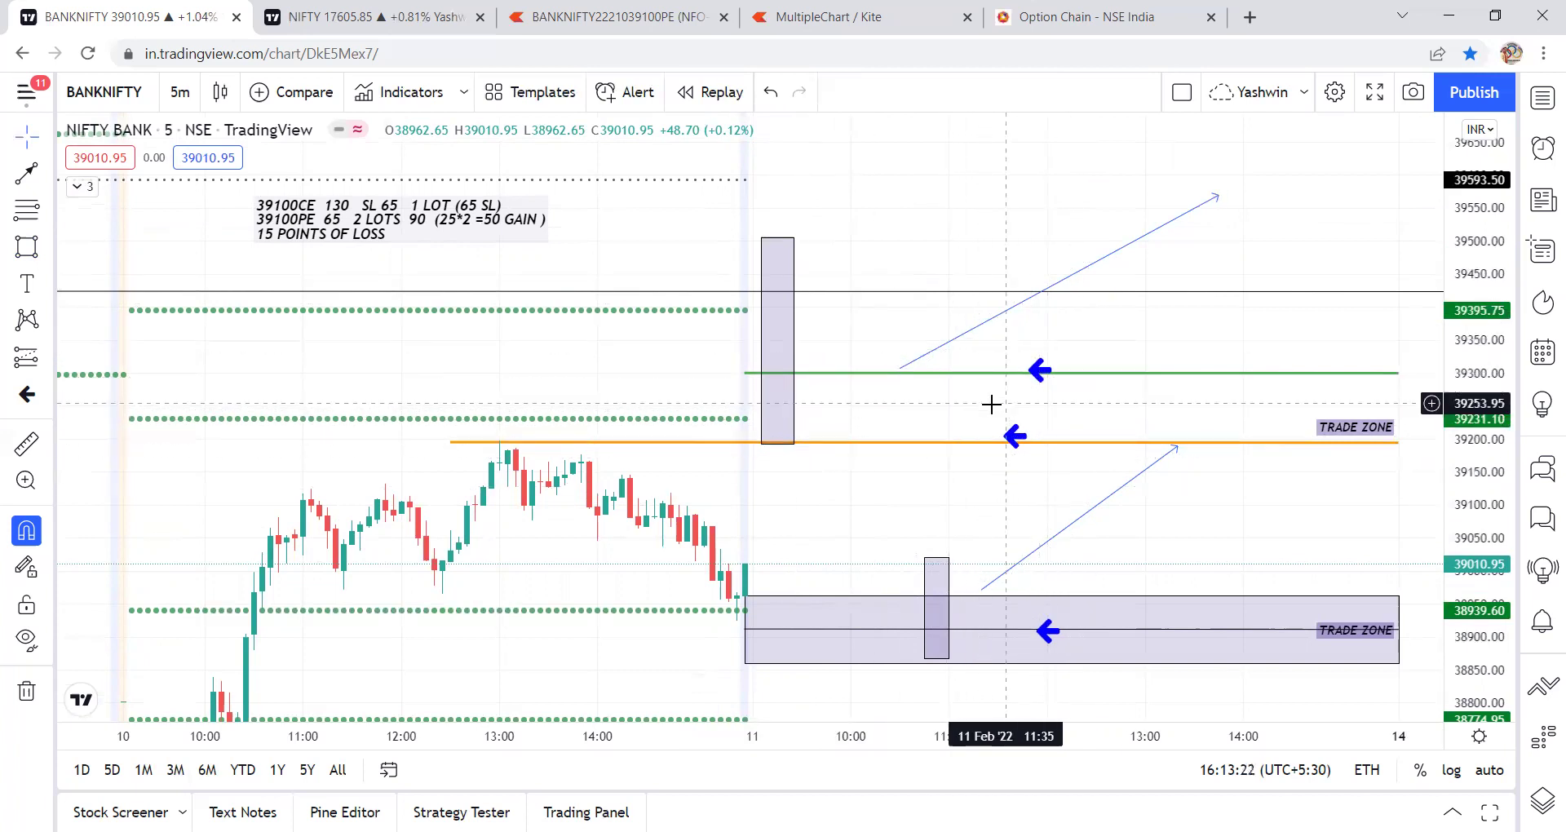
Draw a narrow rectangle across the middle trade zone's lower edge from about 38937 to 38838 at the 11 Feb open
drag(953, 289, 916, 255)
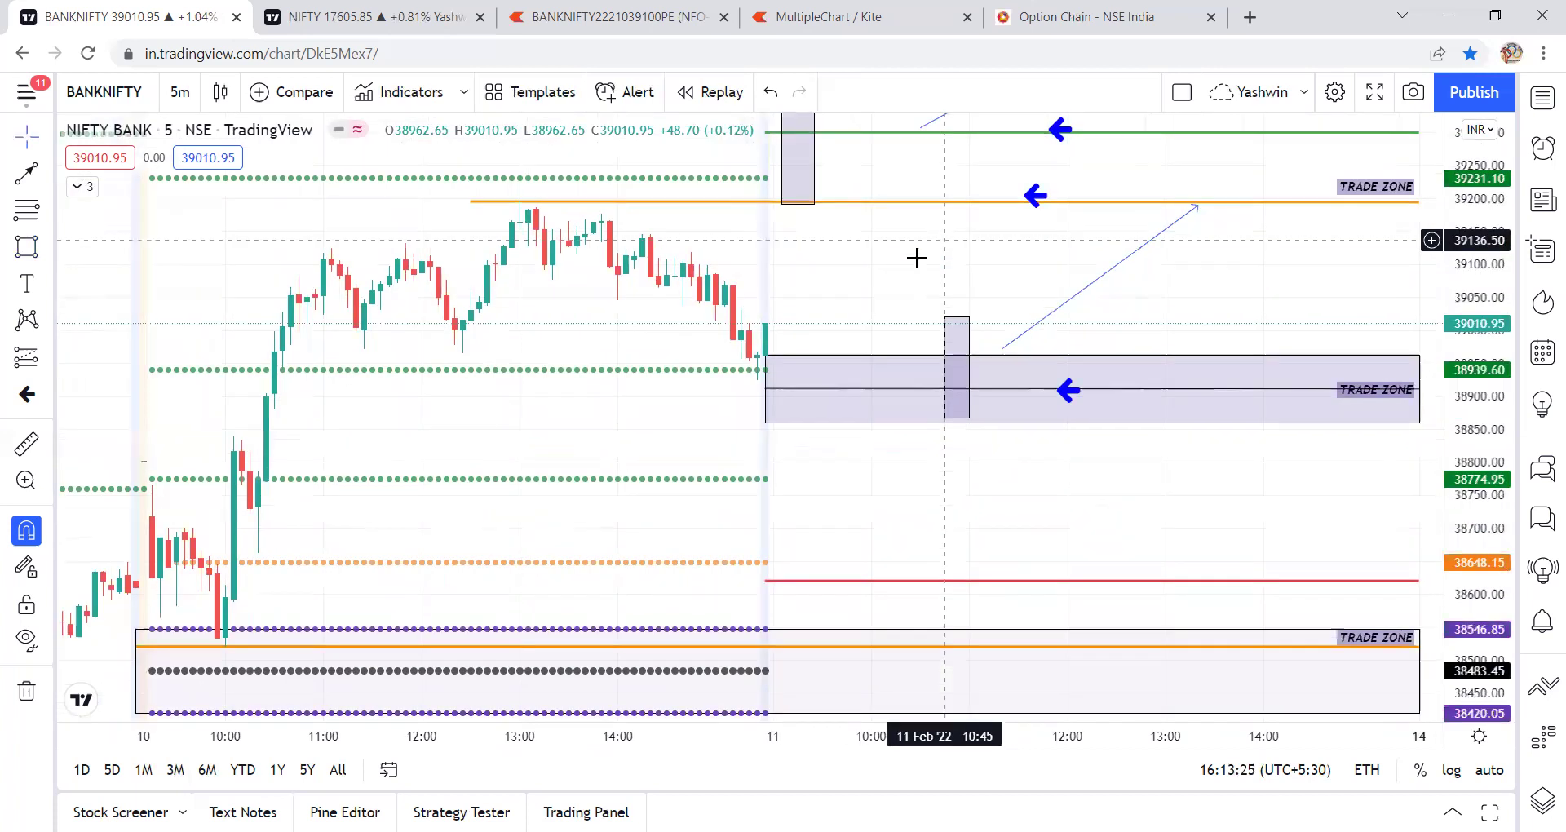
click(783, 372)
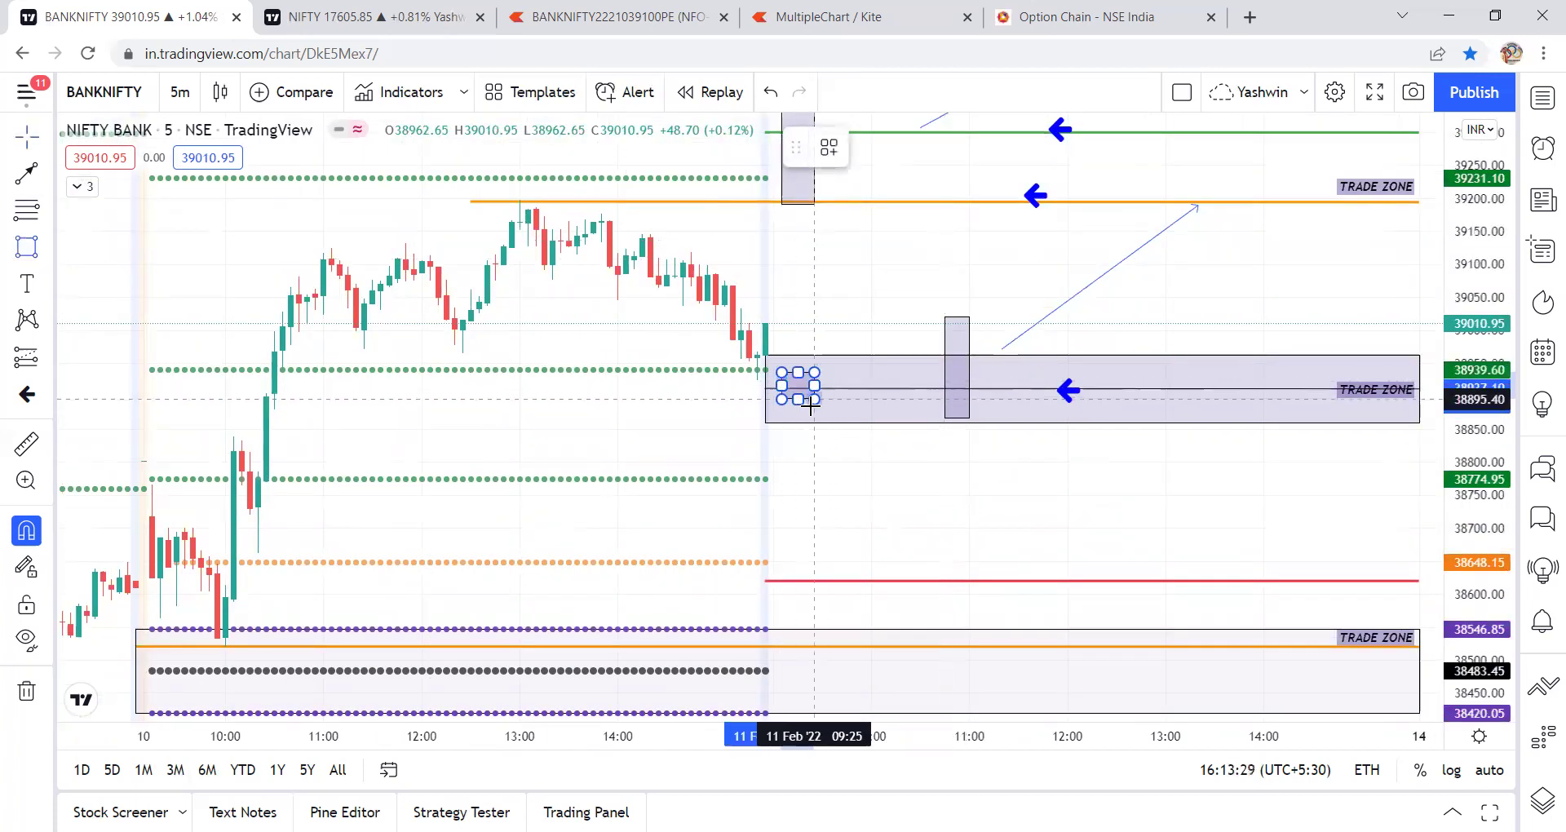
click(806, 436)
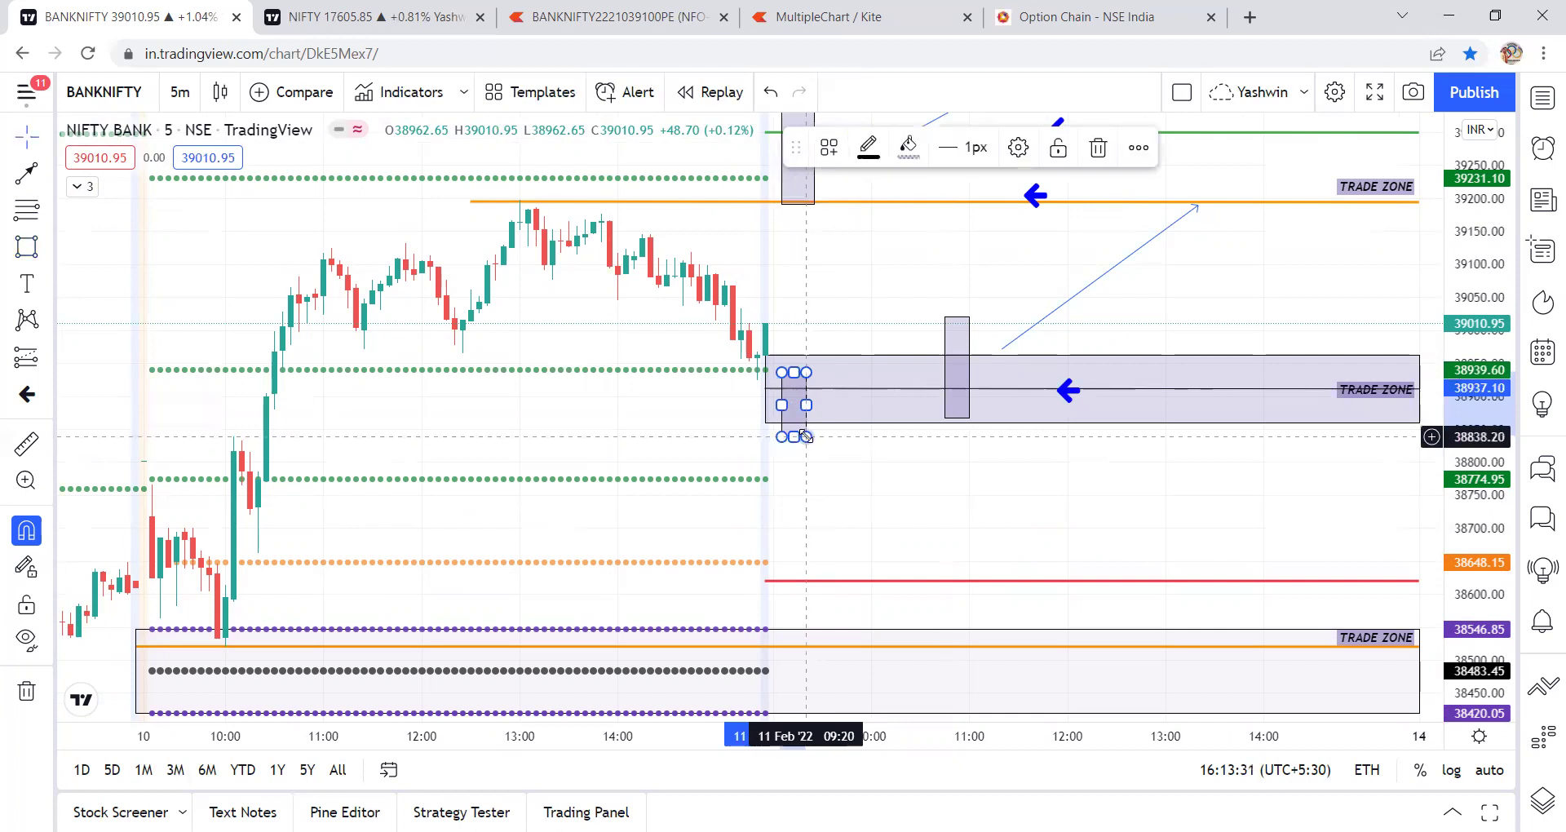
Draw a falling arrow-tipped line from about 38852, below the middle trade zone, to the lower orange trade zone line at about 12:30
drag(862, 483, 841, 405)
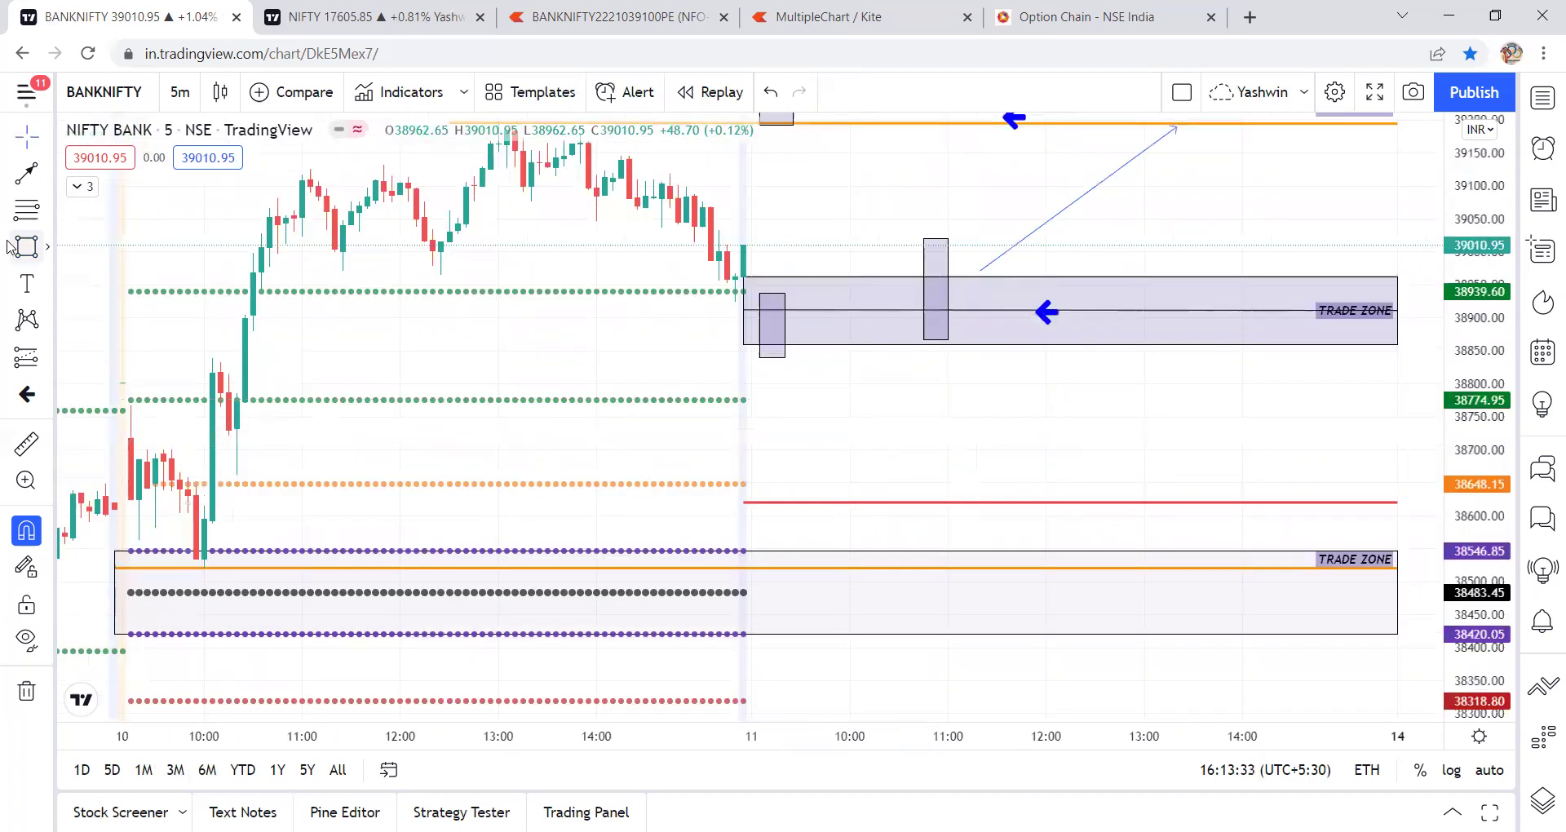
click(25, 174)
click(866, 349)
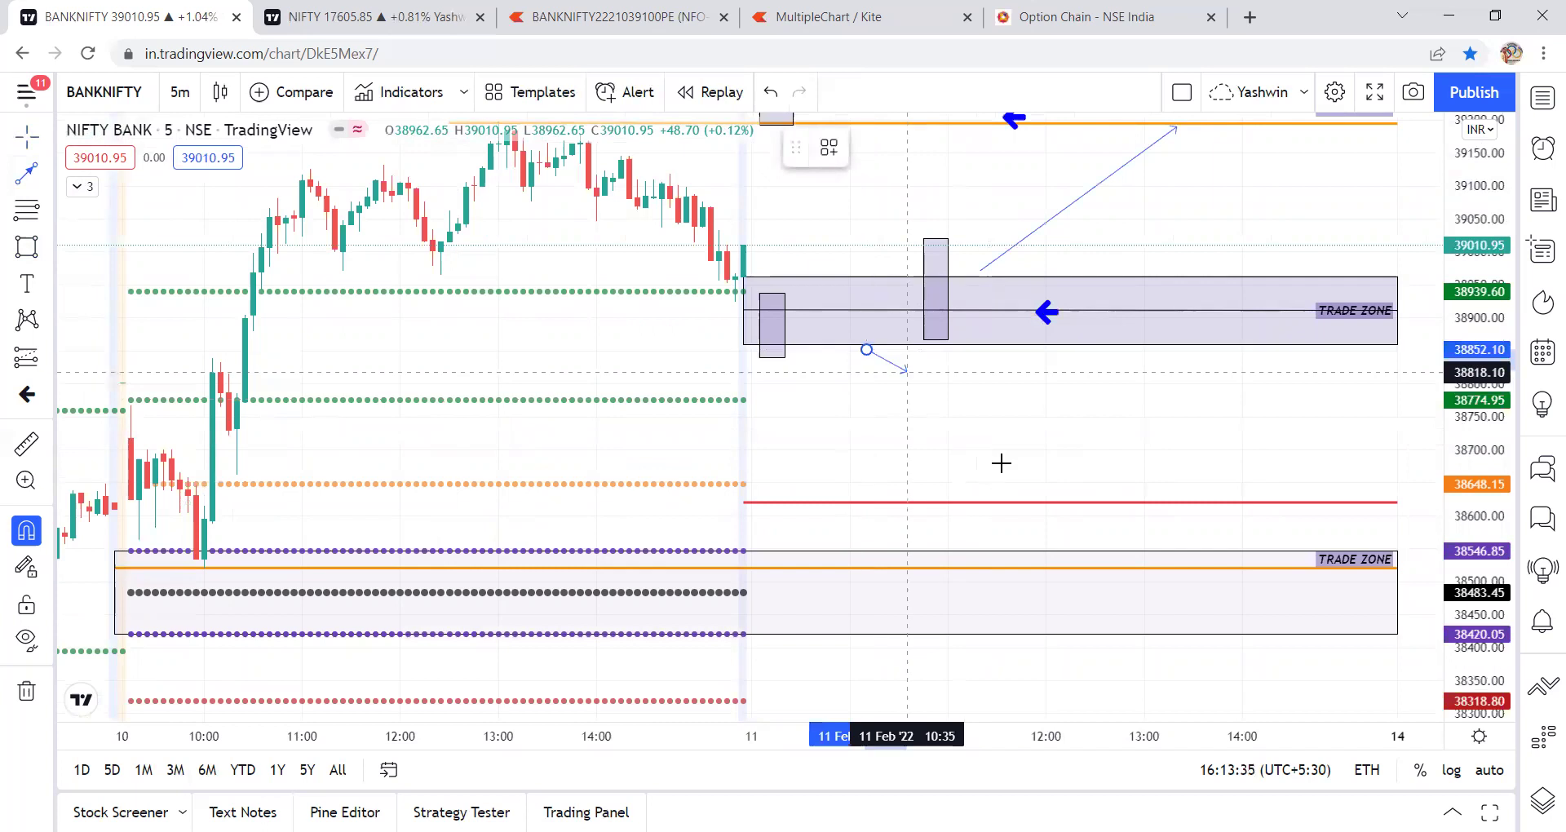
click(1095, 559)
click(990, 423)
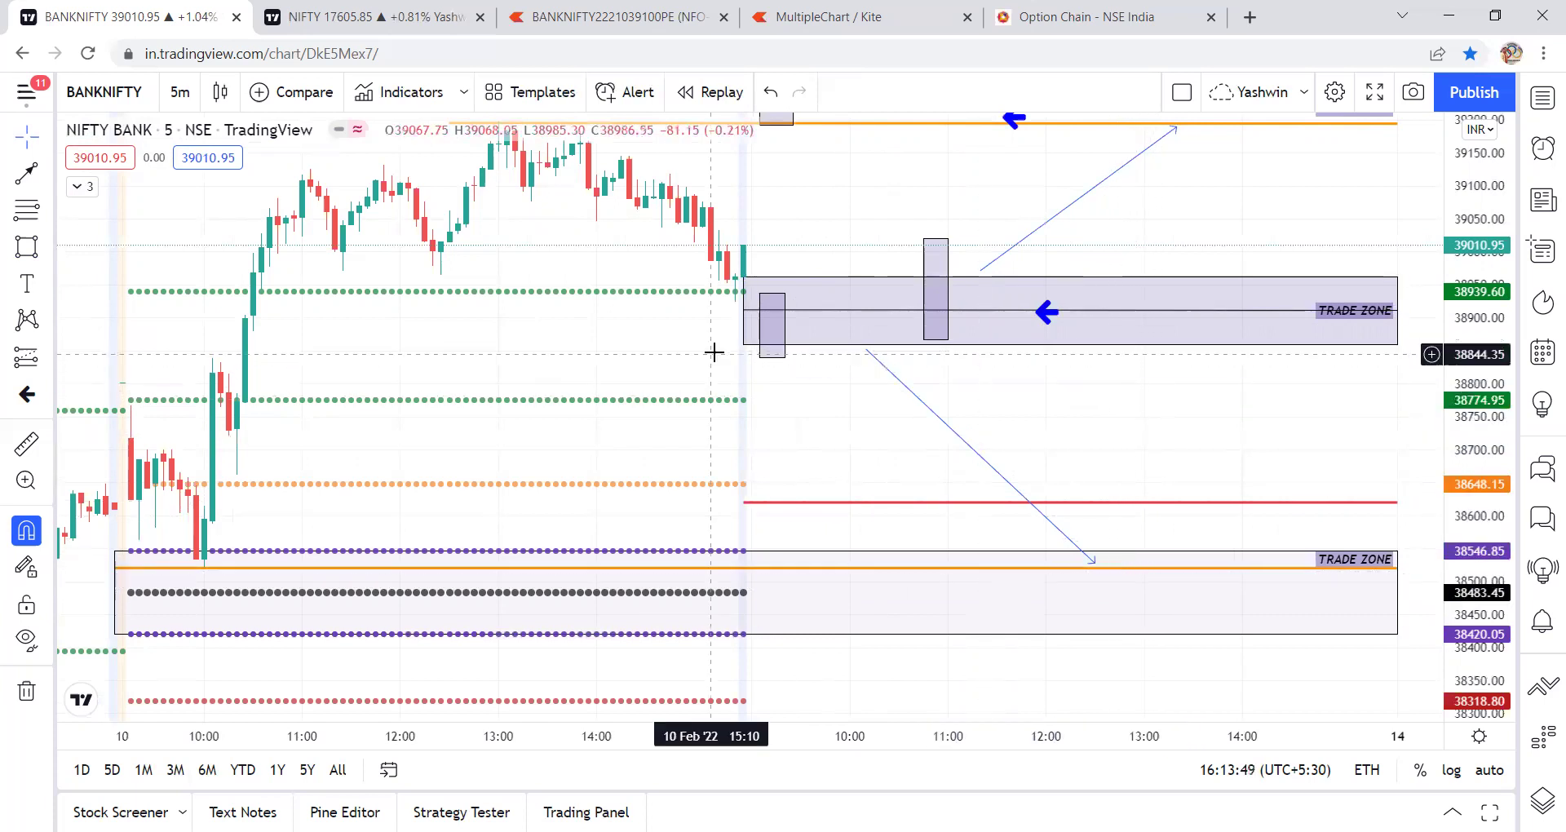
Stretch the bottom edge of the middle zone's opening rectangle down to about 38695
drag(773, 356, 772, 454)
click(811, 391)
click(836, 399)
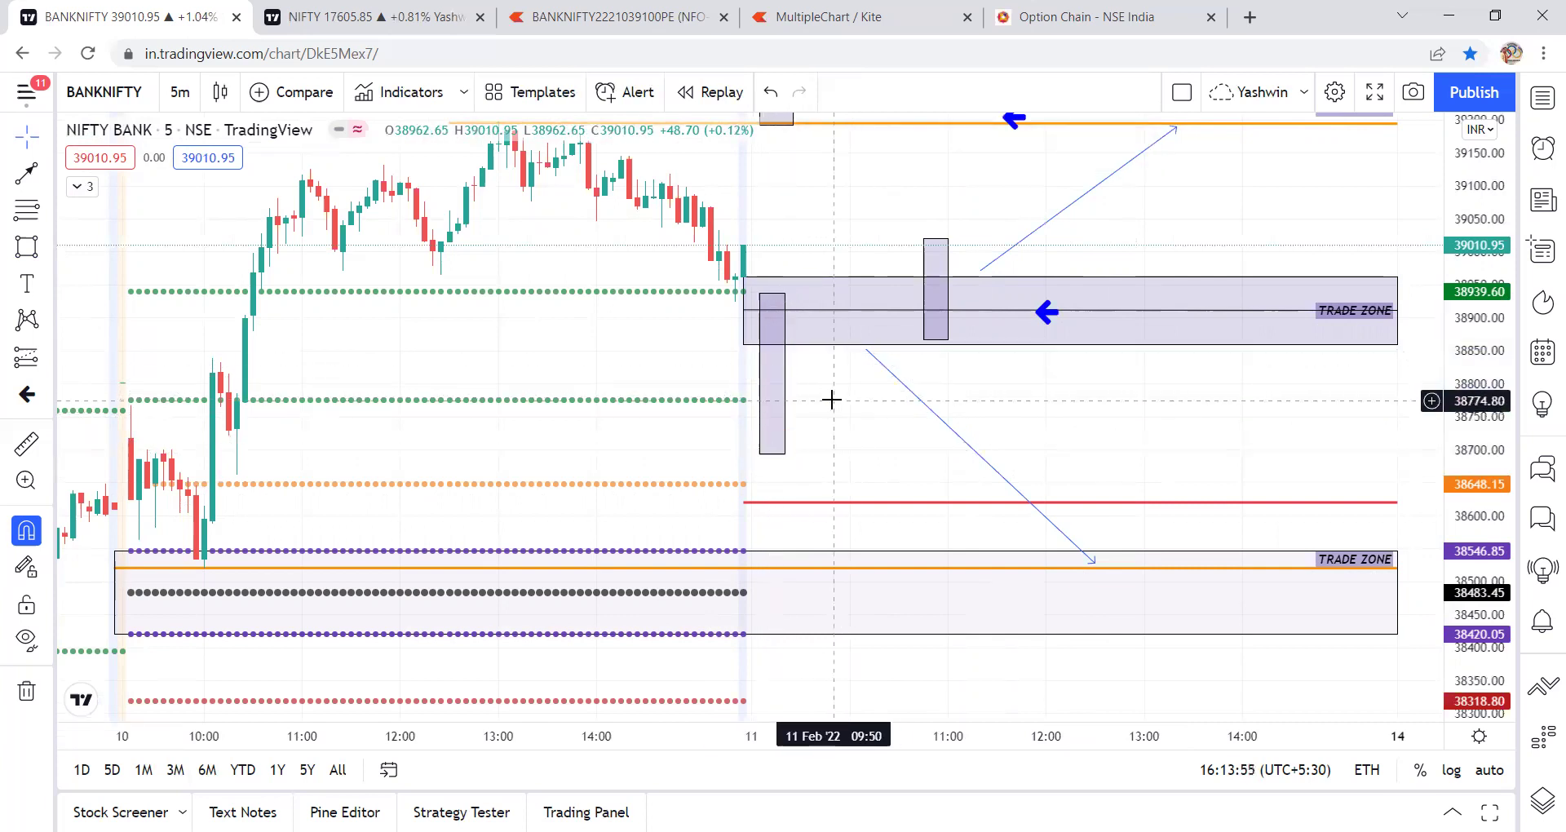
click(1014, 305)
click(1038, 374)
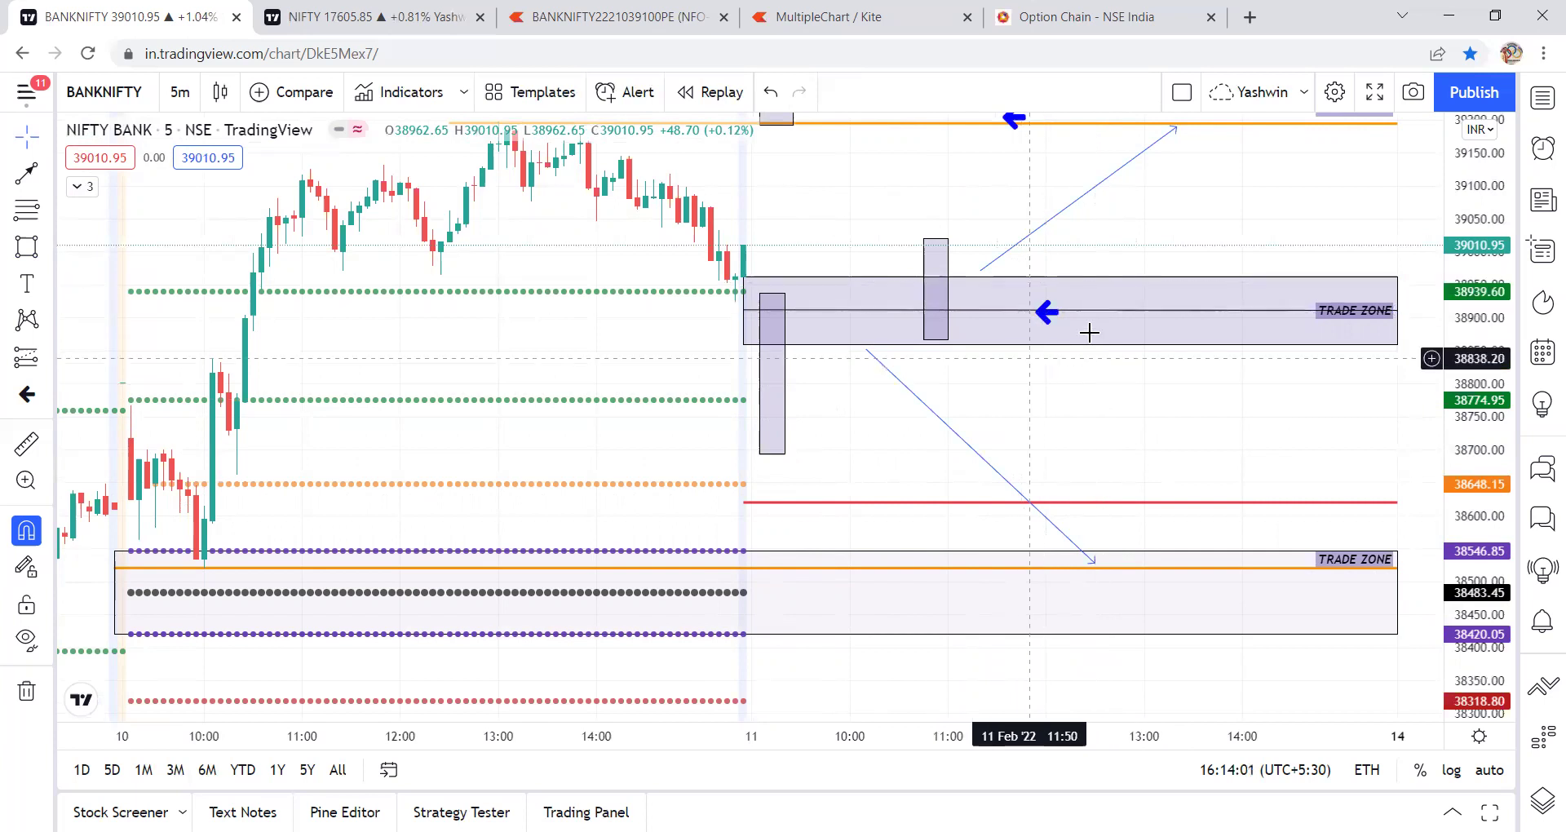
click(1056, 305)
click(1094, 413)
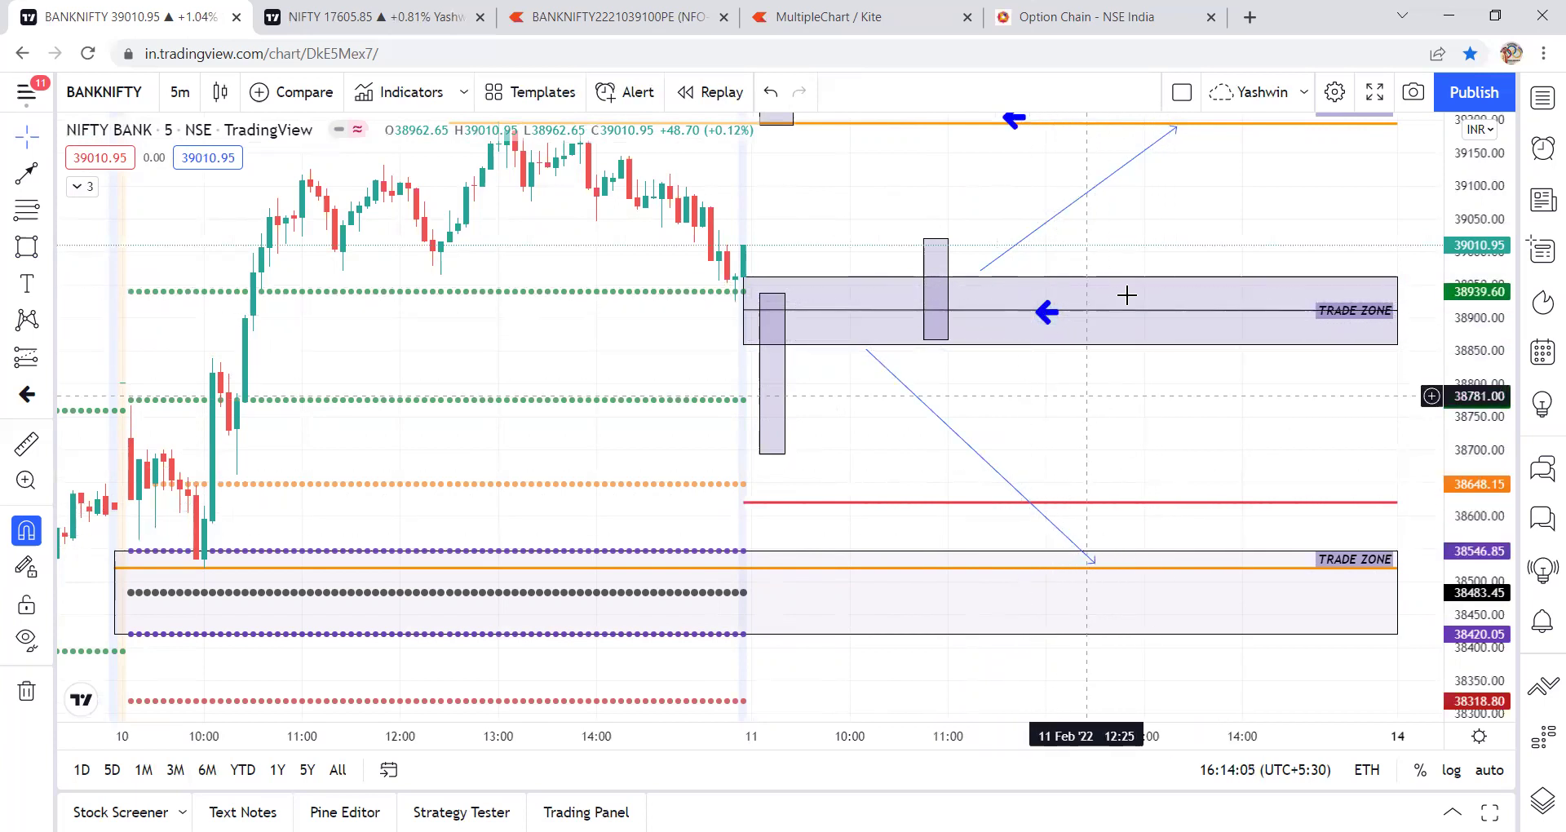
Draw a narrow rectangle across the lower trade zone from about 38578 to 38385 at the 11 Feb open
drag(880, 408, 880, 263)
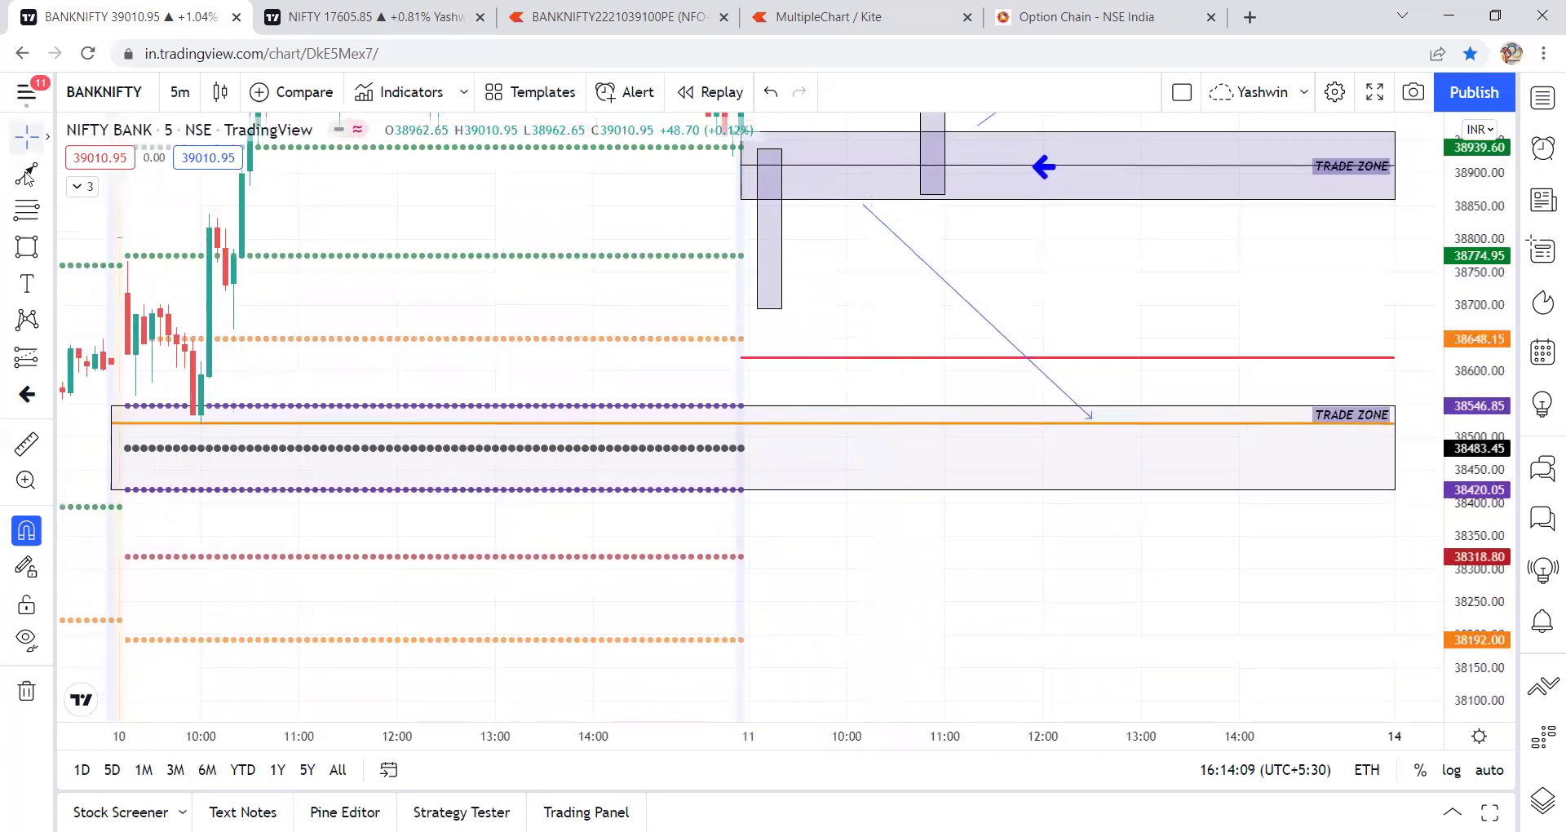
click(26, 246)
click(748, 385)
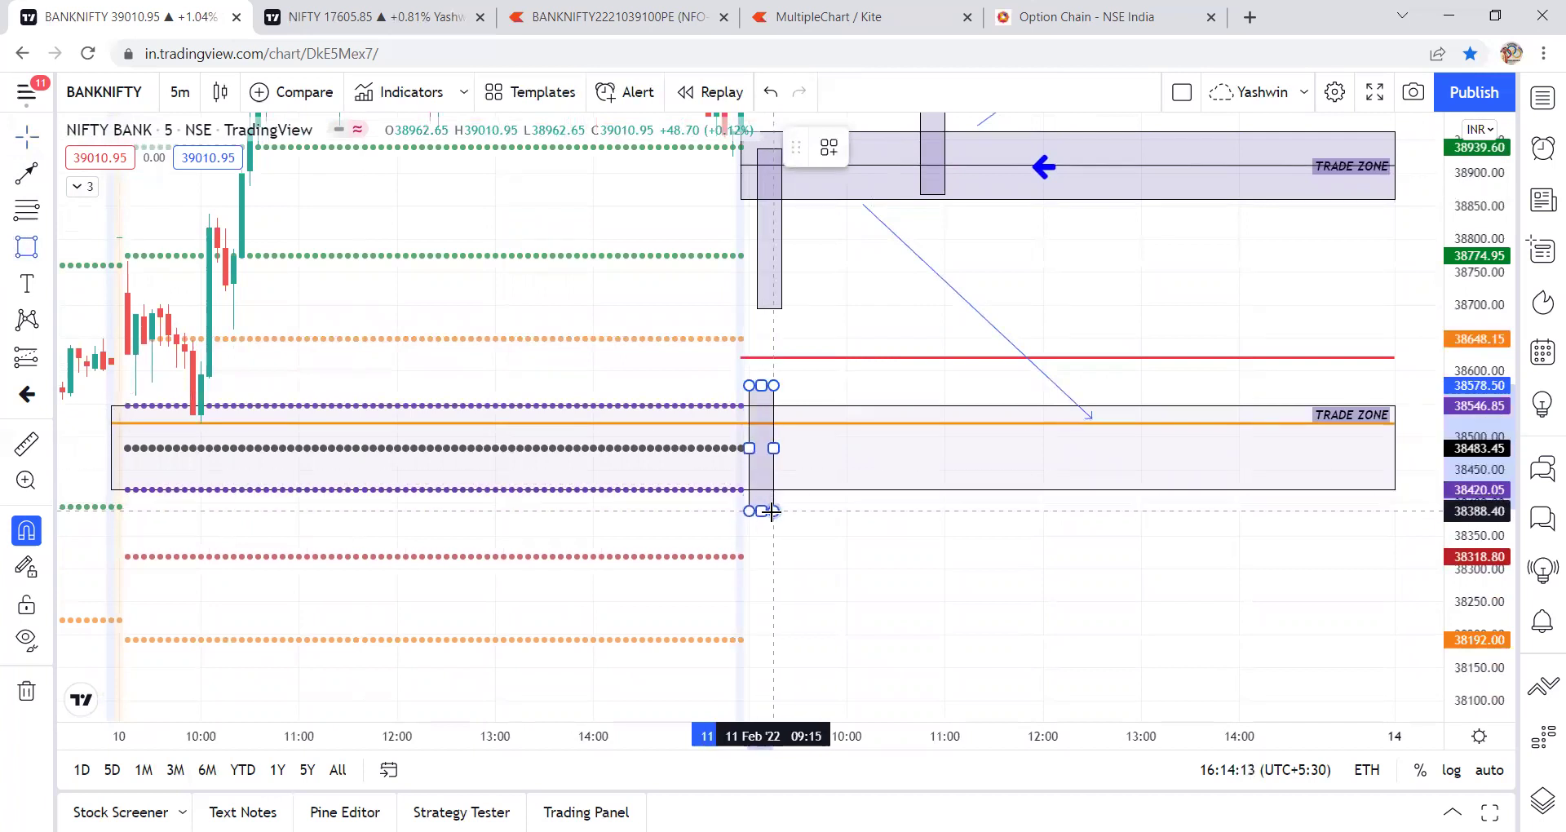
click(772, 510)
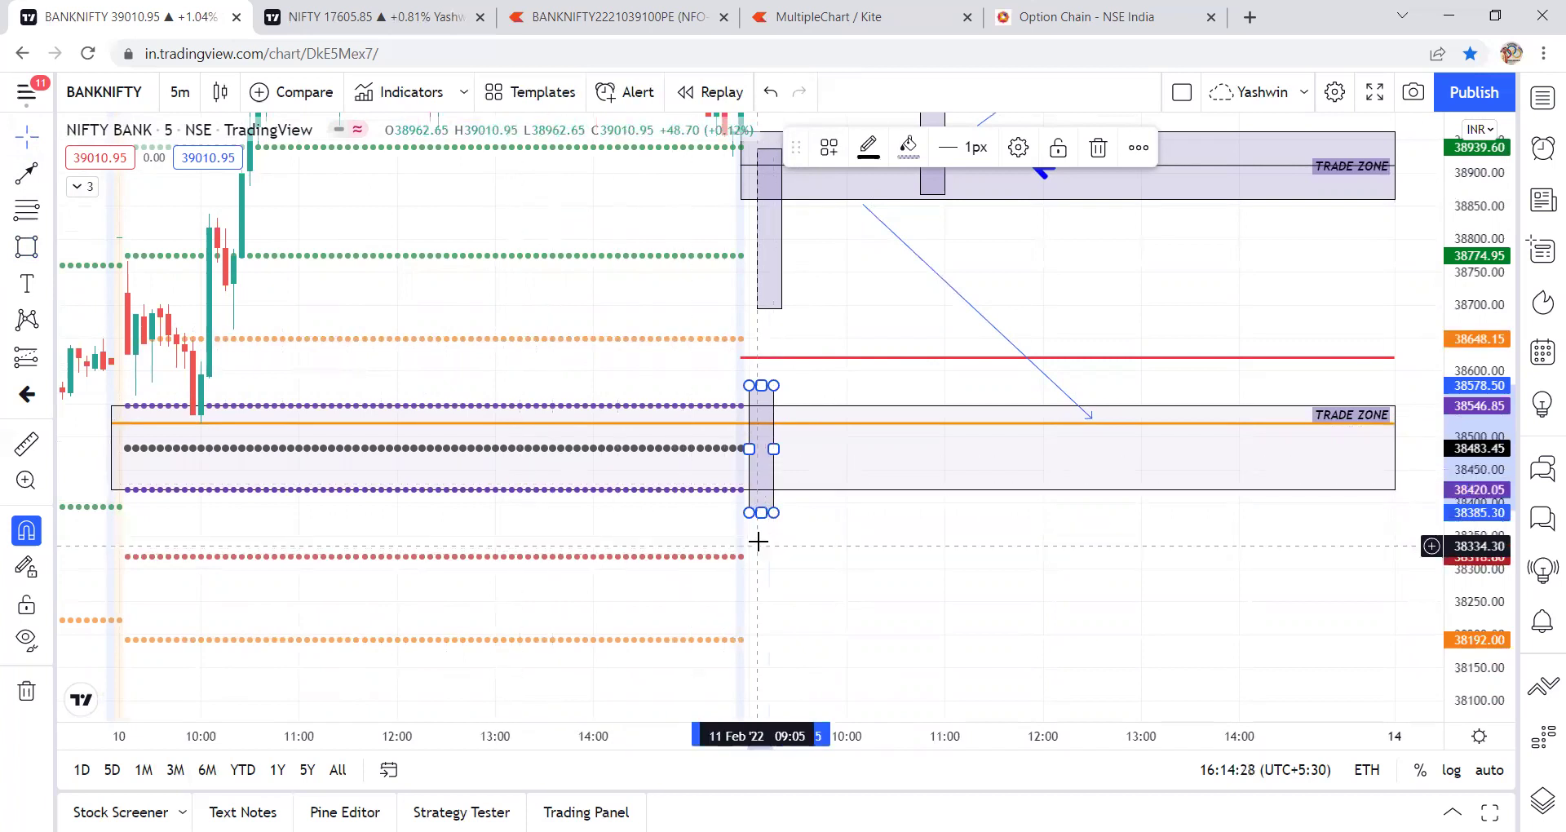
Place a blue left-arrow marker on the lower trade zone's orange line at about 11:55
click(27, 394)
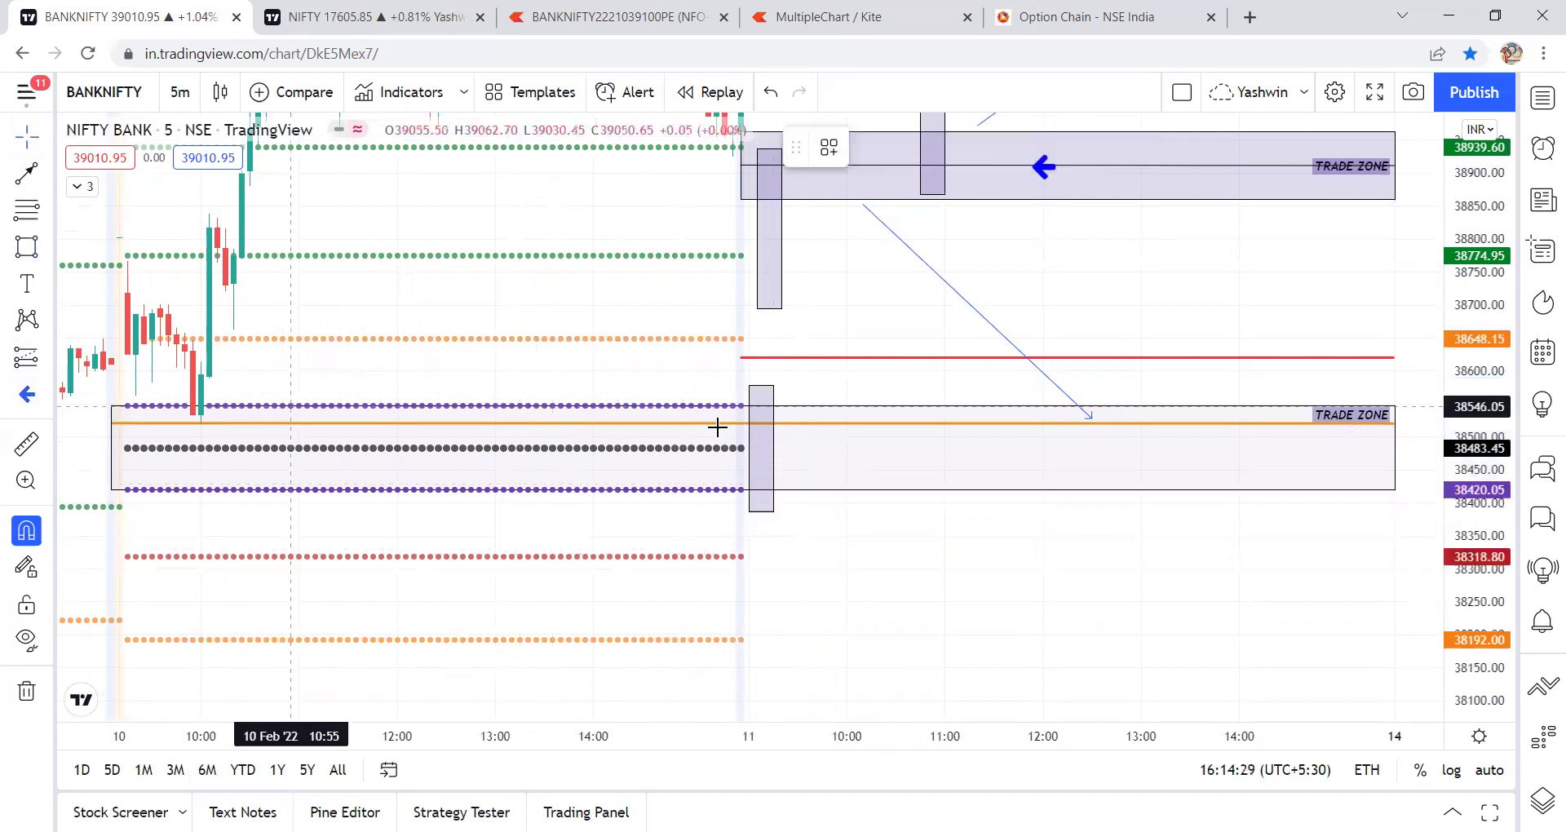
click(1035, 417)
click(1047, 522)
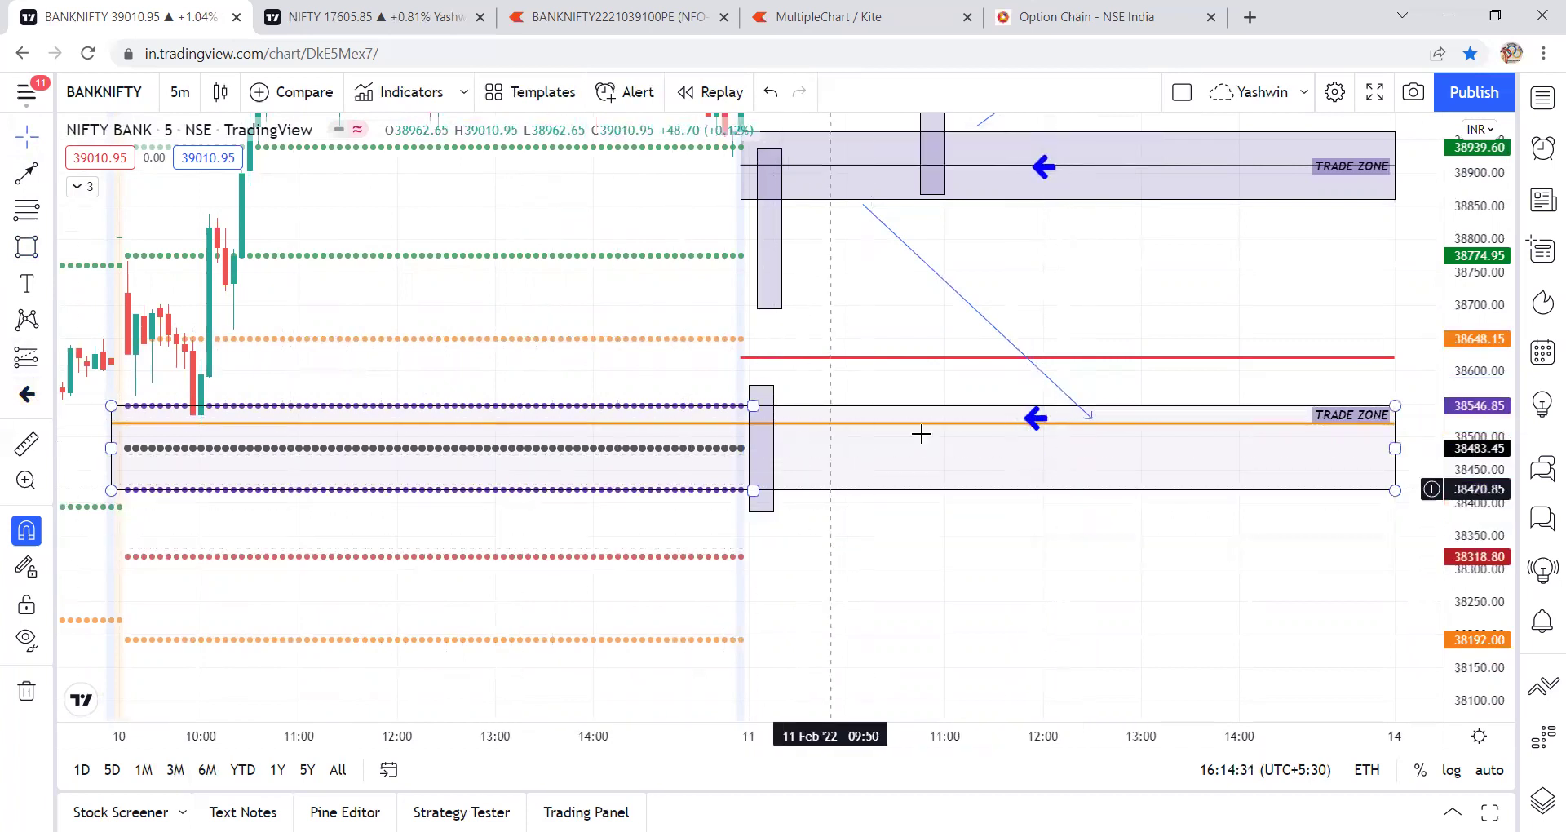
Draw a falling arrow-tipped line from the lower zone's orange line at about 38518, 10:55, to about 38257 at 12:30
click(23, 179)
click(937, 424)
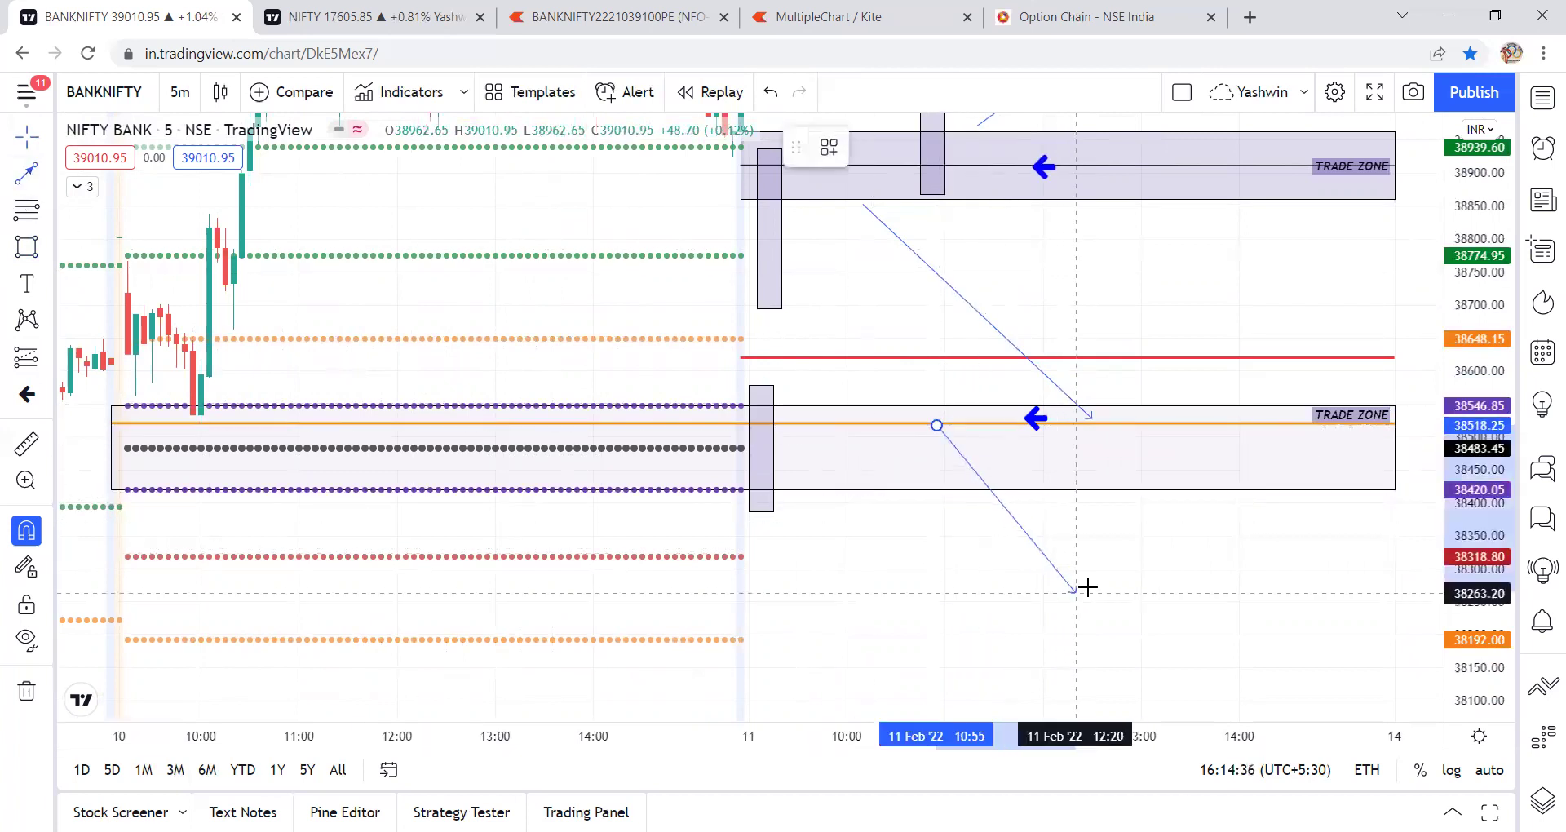
click(1092, 597)
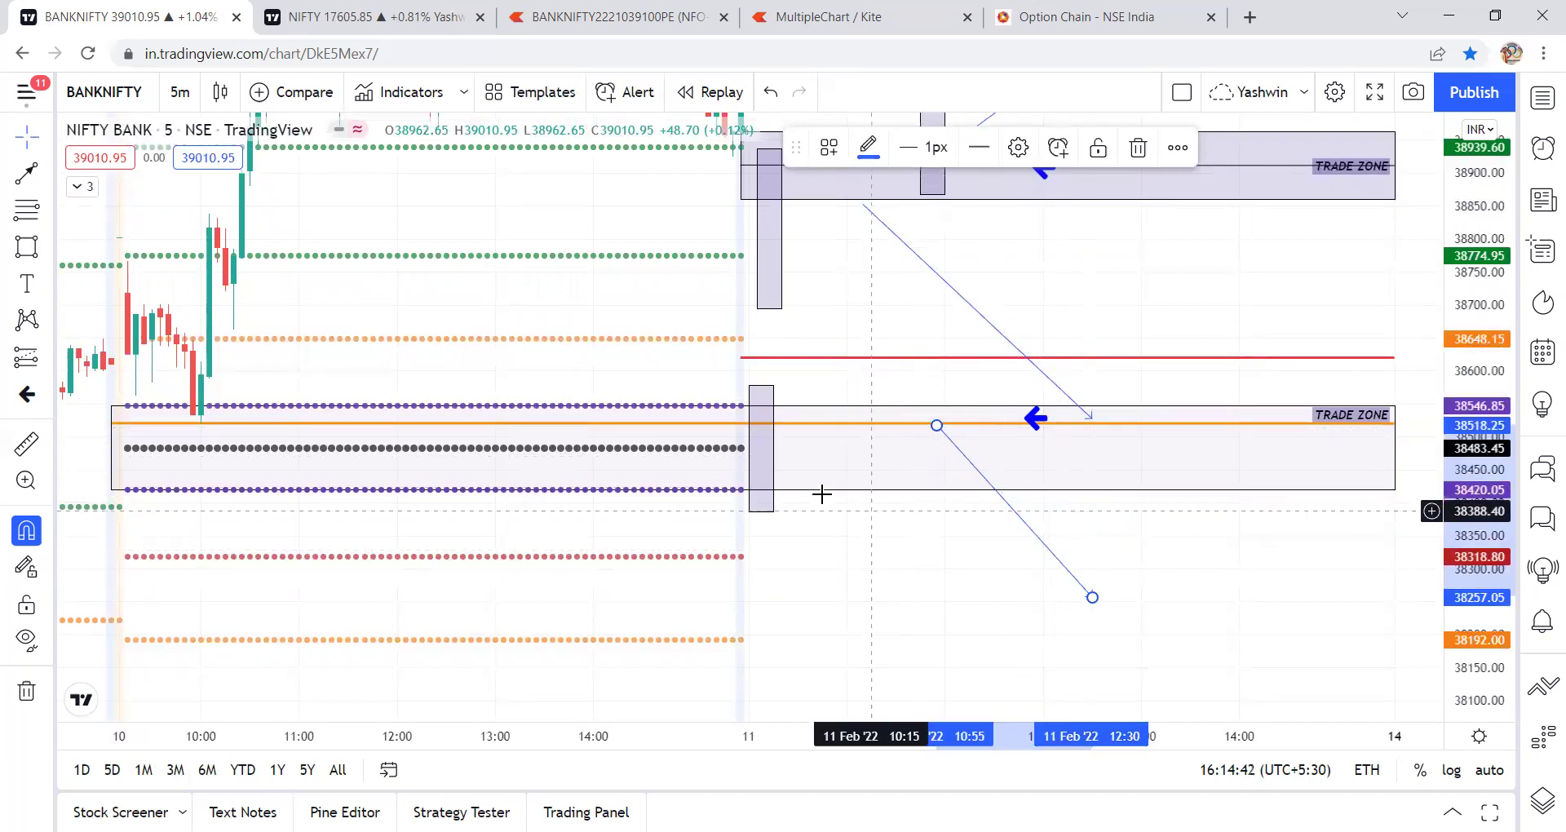
click(863, 307)
drag(863, 306, 811, 598)
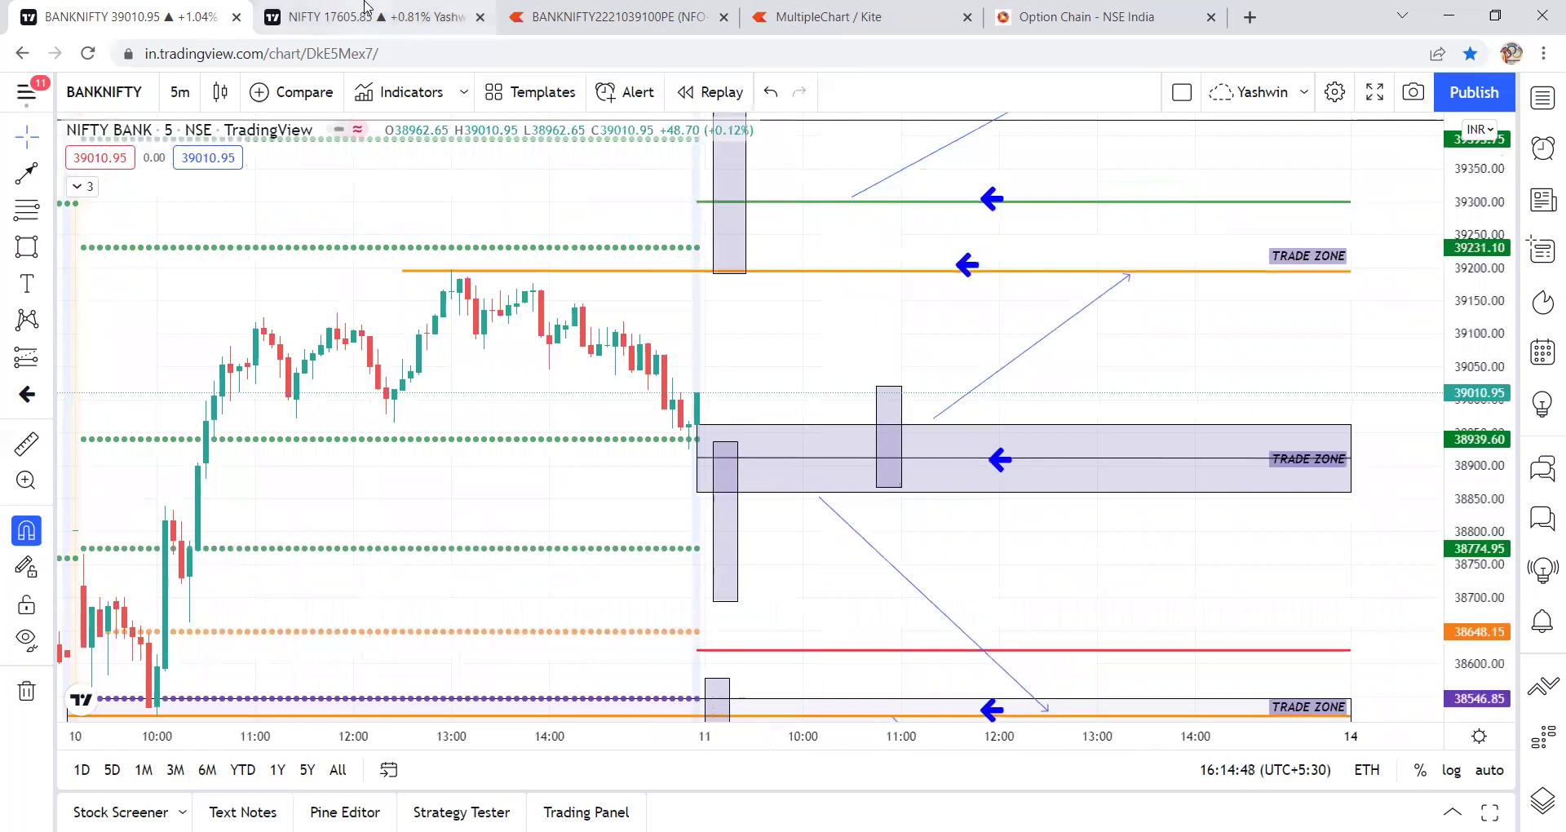
On the NIFTY chart, draw a horizontal trend line through the middle trade zone at about 17559, spanning the 11 Feb session
click(367, 16)
drag(667, 470, 542, 482)
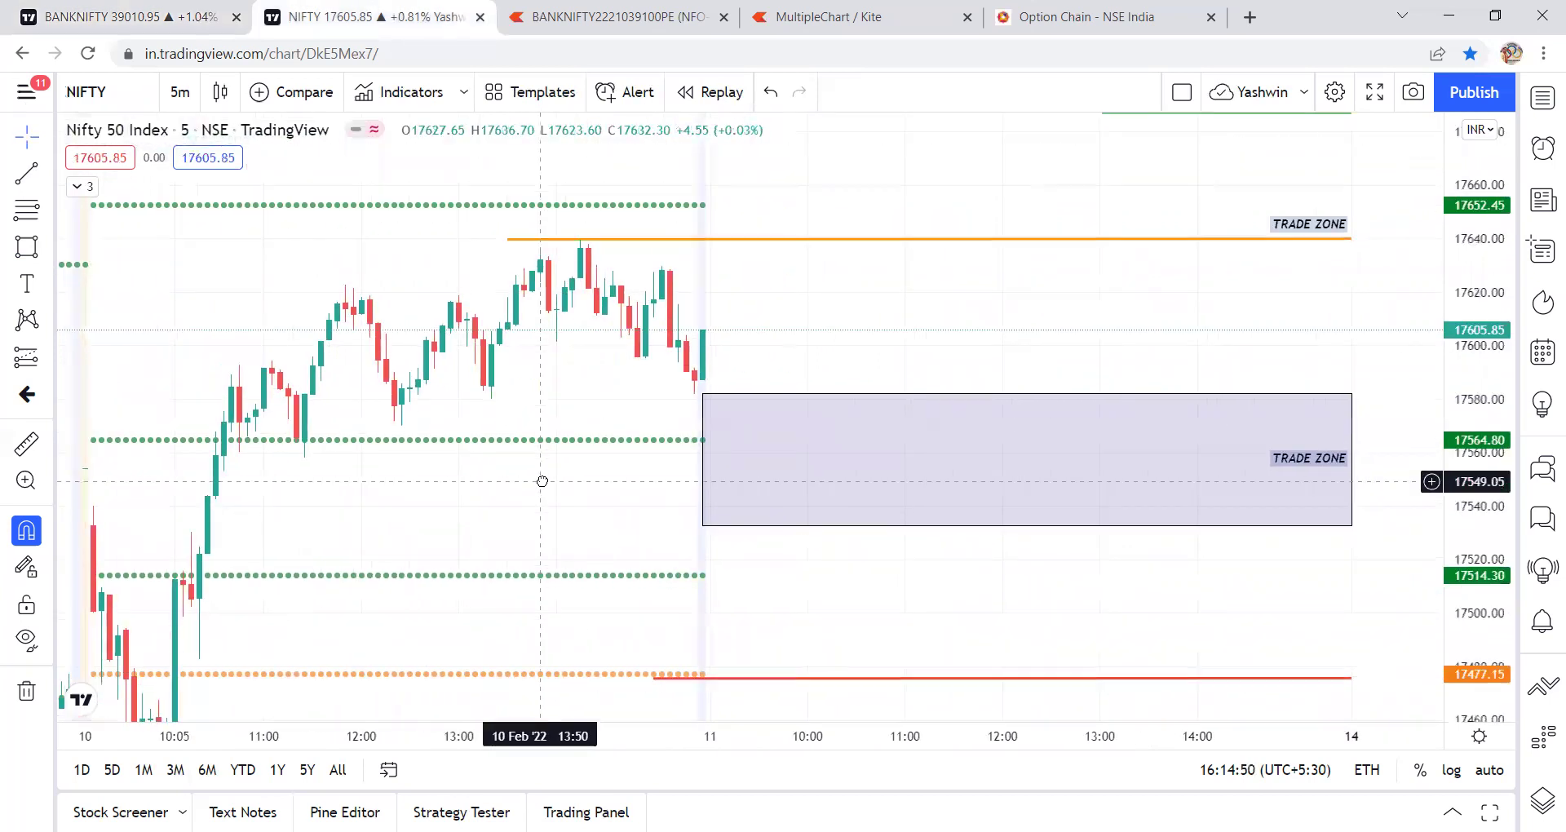
drag(1482, 320, 1481, 391)
drag(1051, 382, 1112, 318)
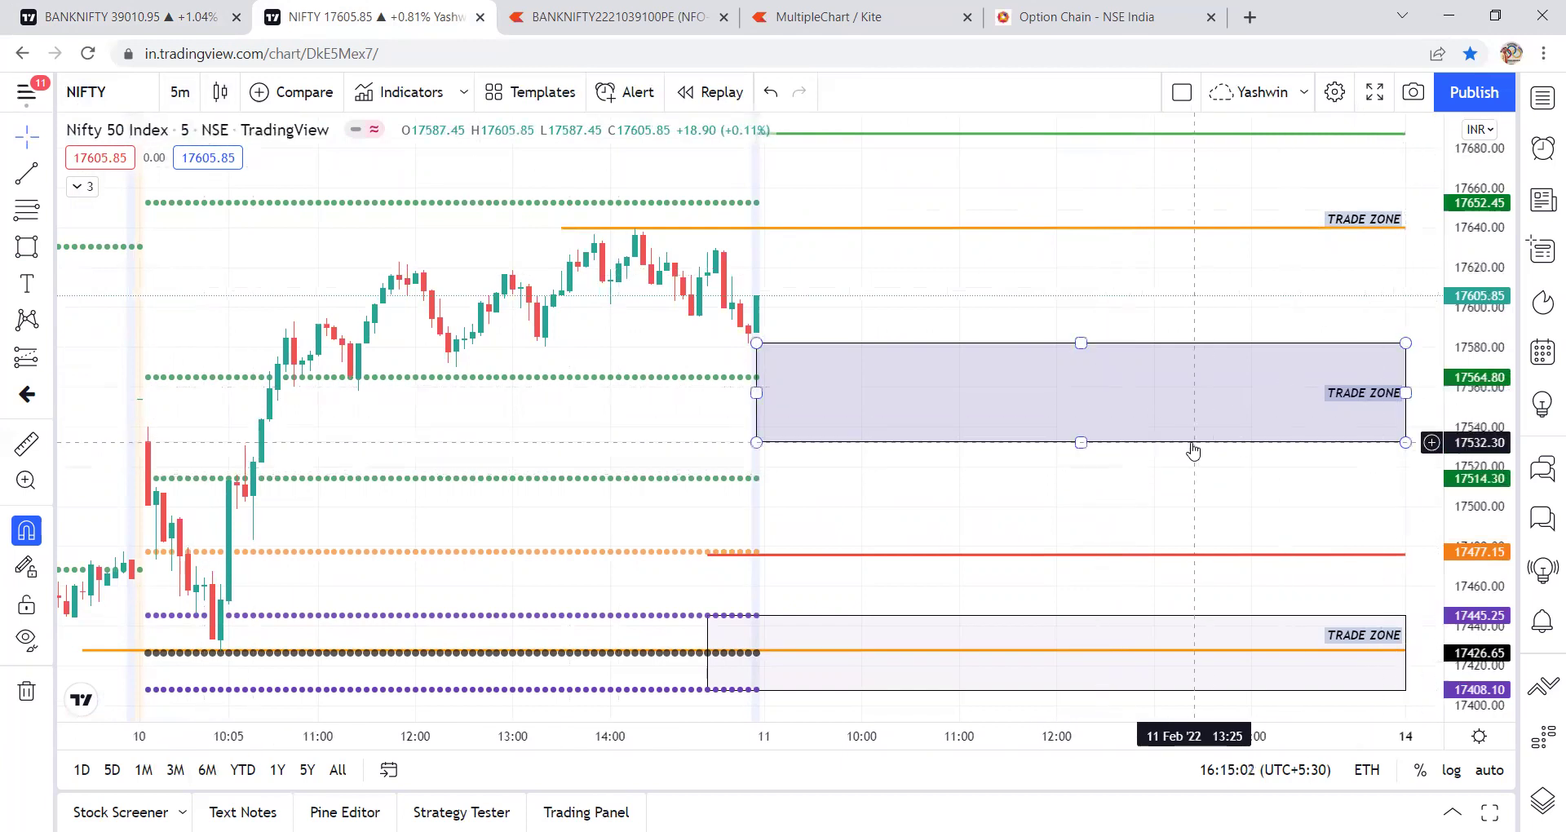
click(23, 178)
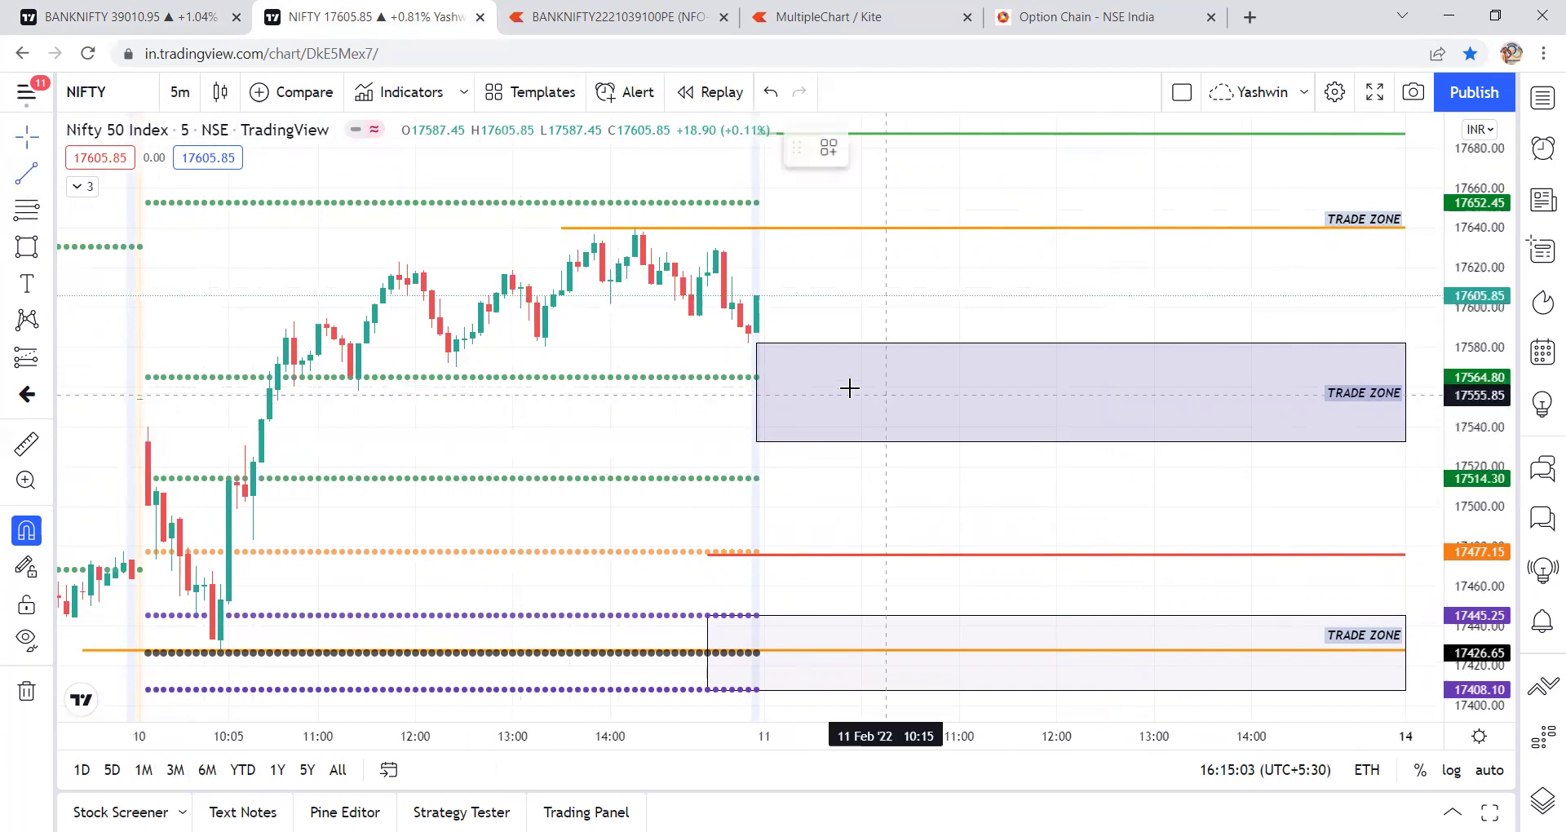
click(757, 387)
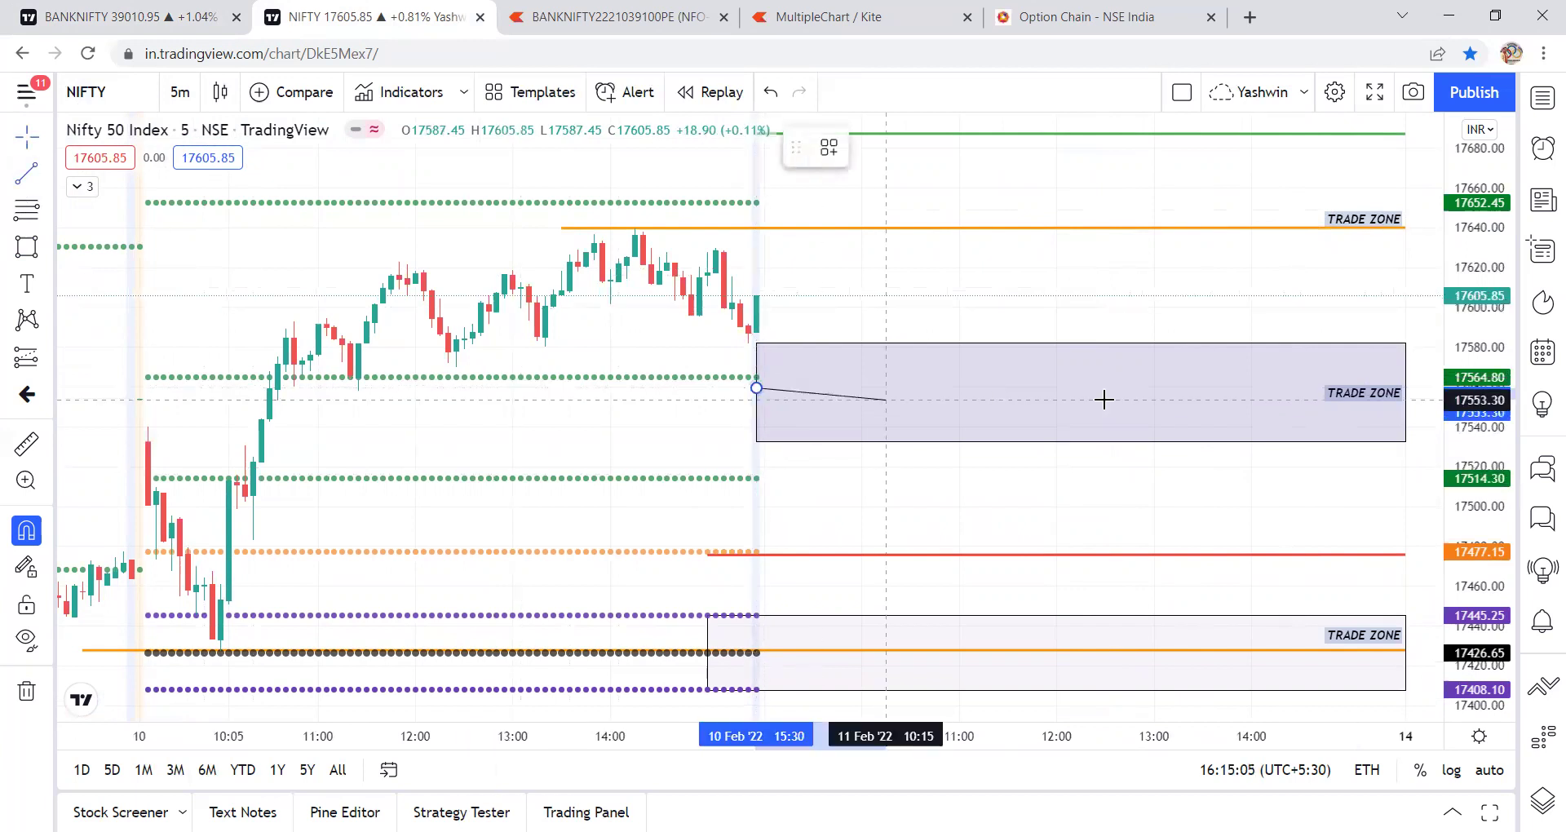
click(1405, 387)
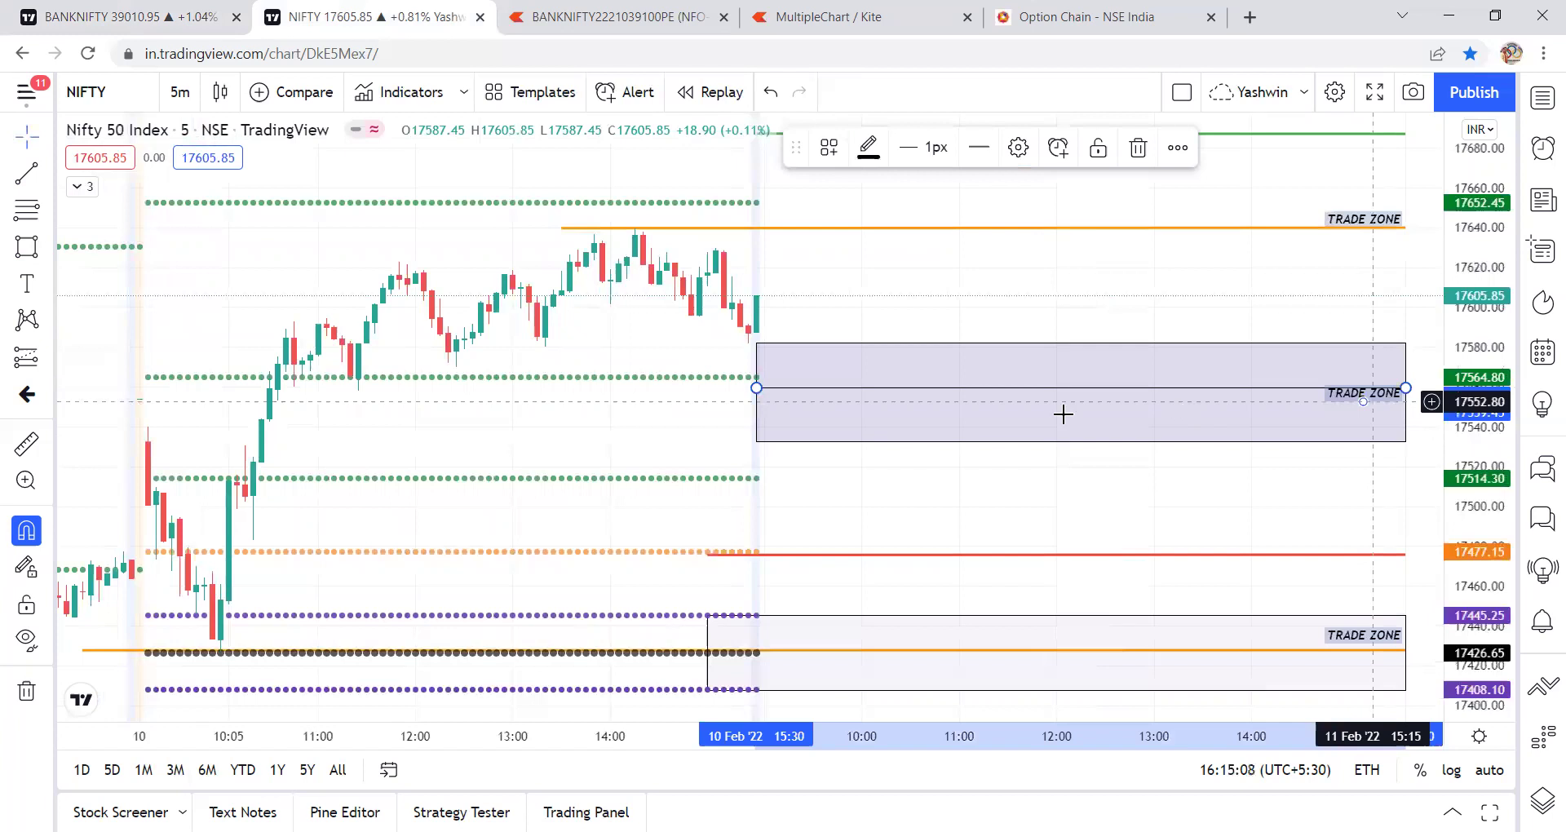
drag(939, 393, 942, 390)
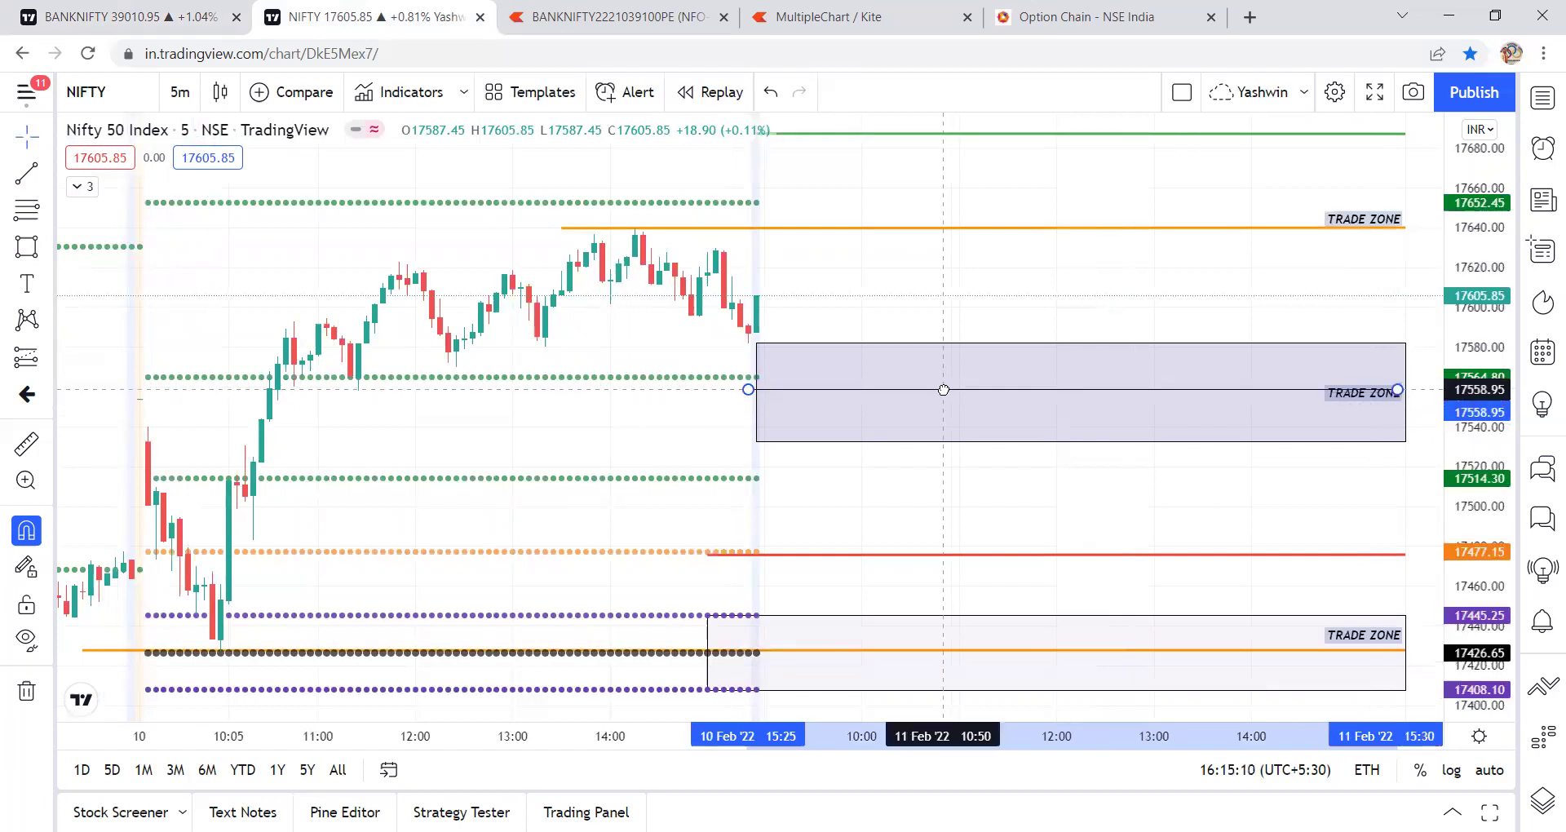
click(894, 443)
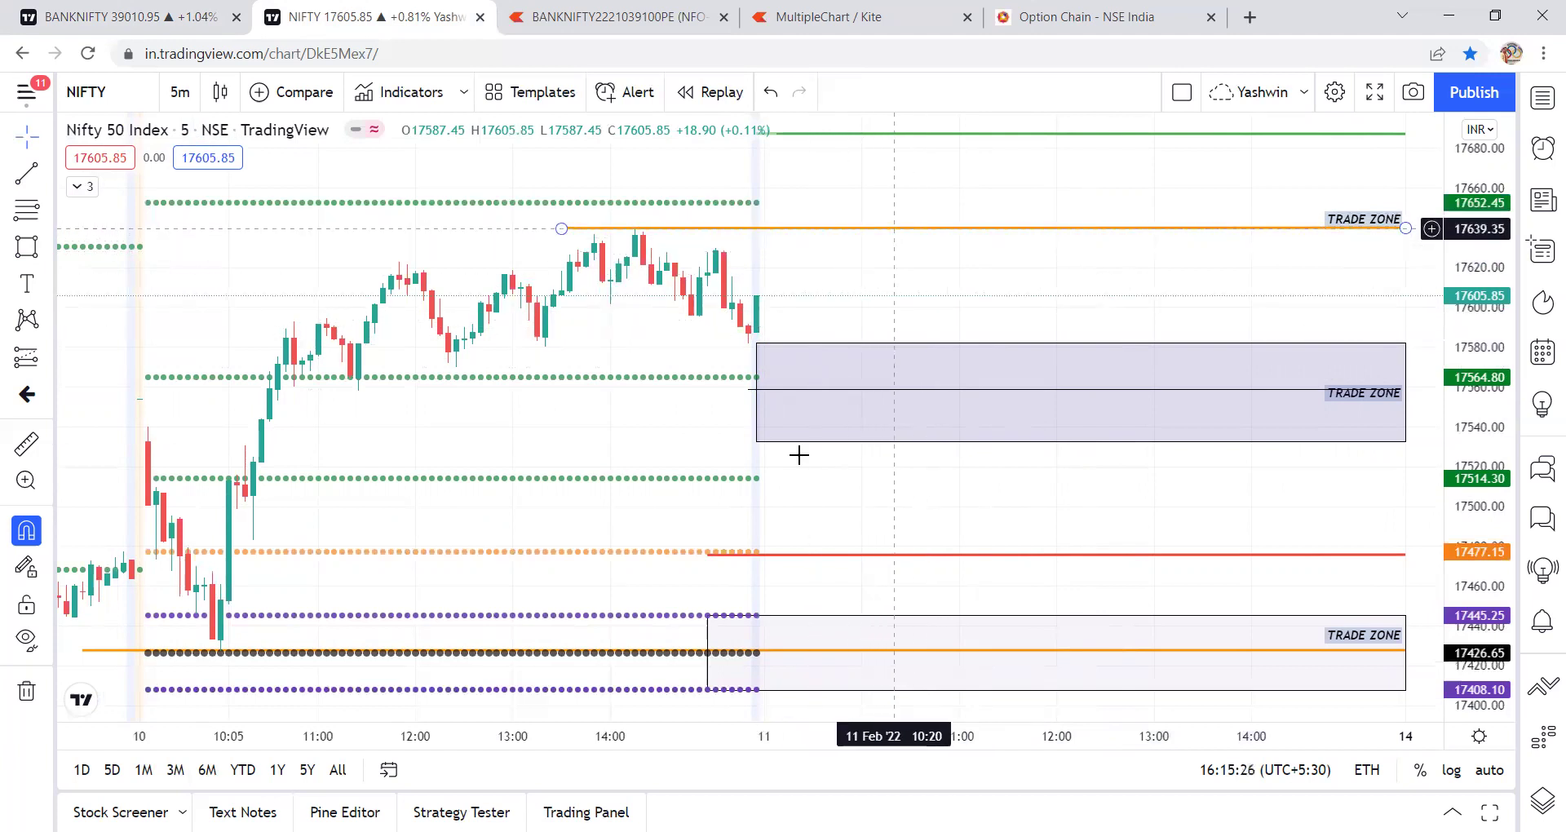
Draw a narrow rectangle inside the middle trade zone from about 17574 to 17535 at 11:15, and place a blue left-arrow marker at 12:15
click(28, 247)
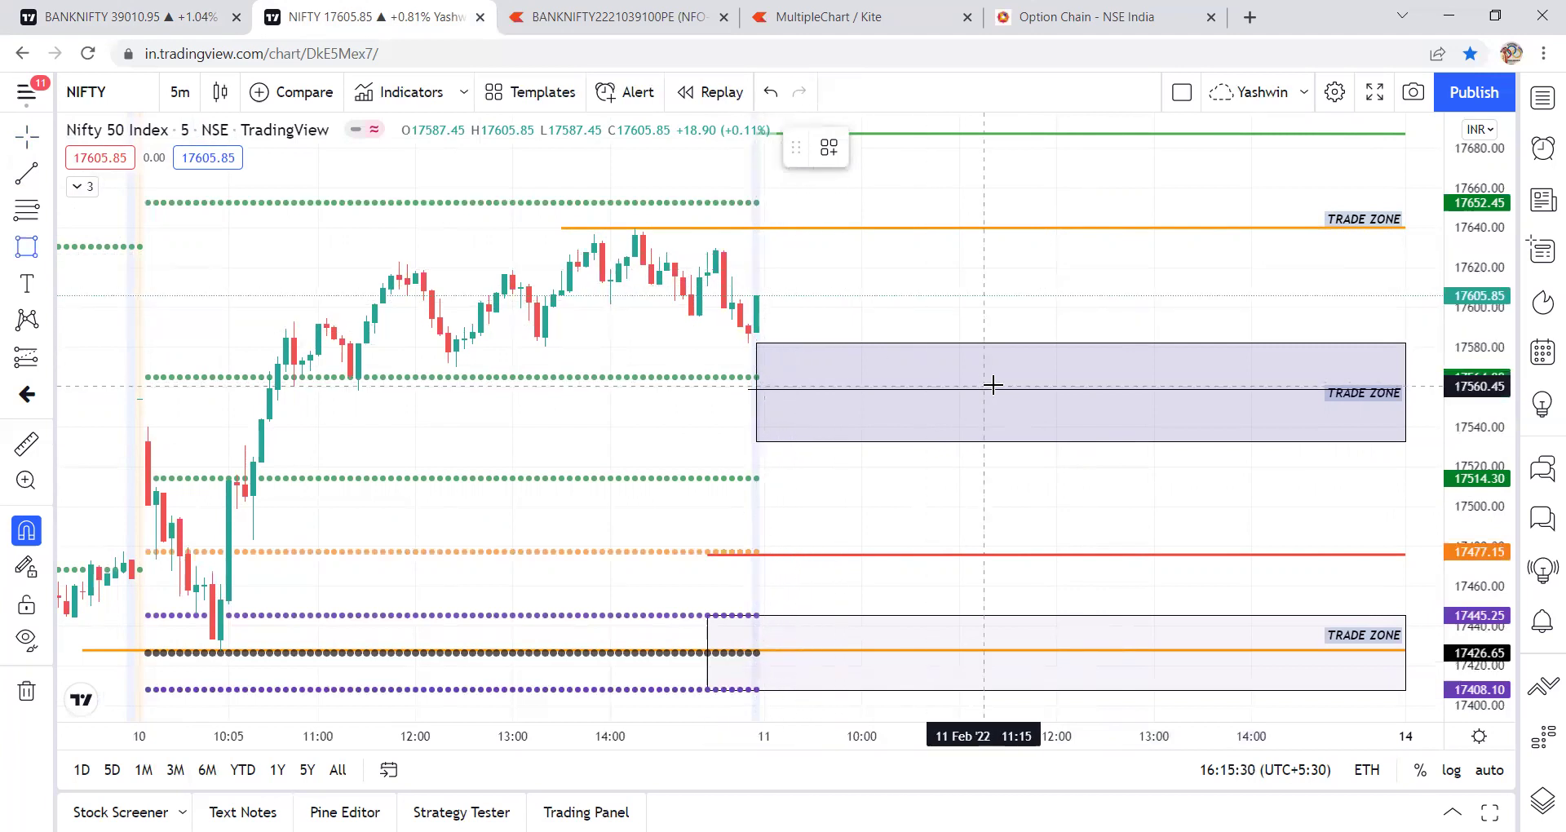
drag(987, 359, 985, 411)
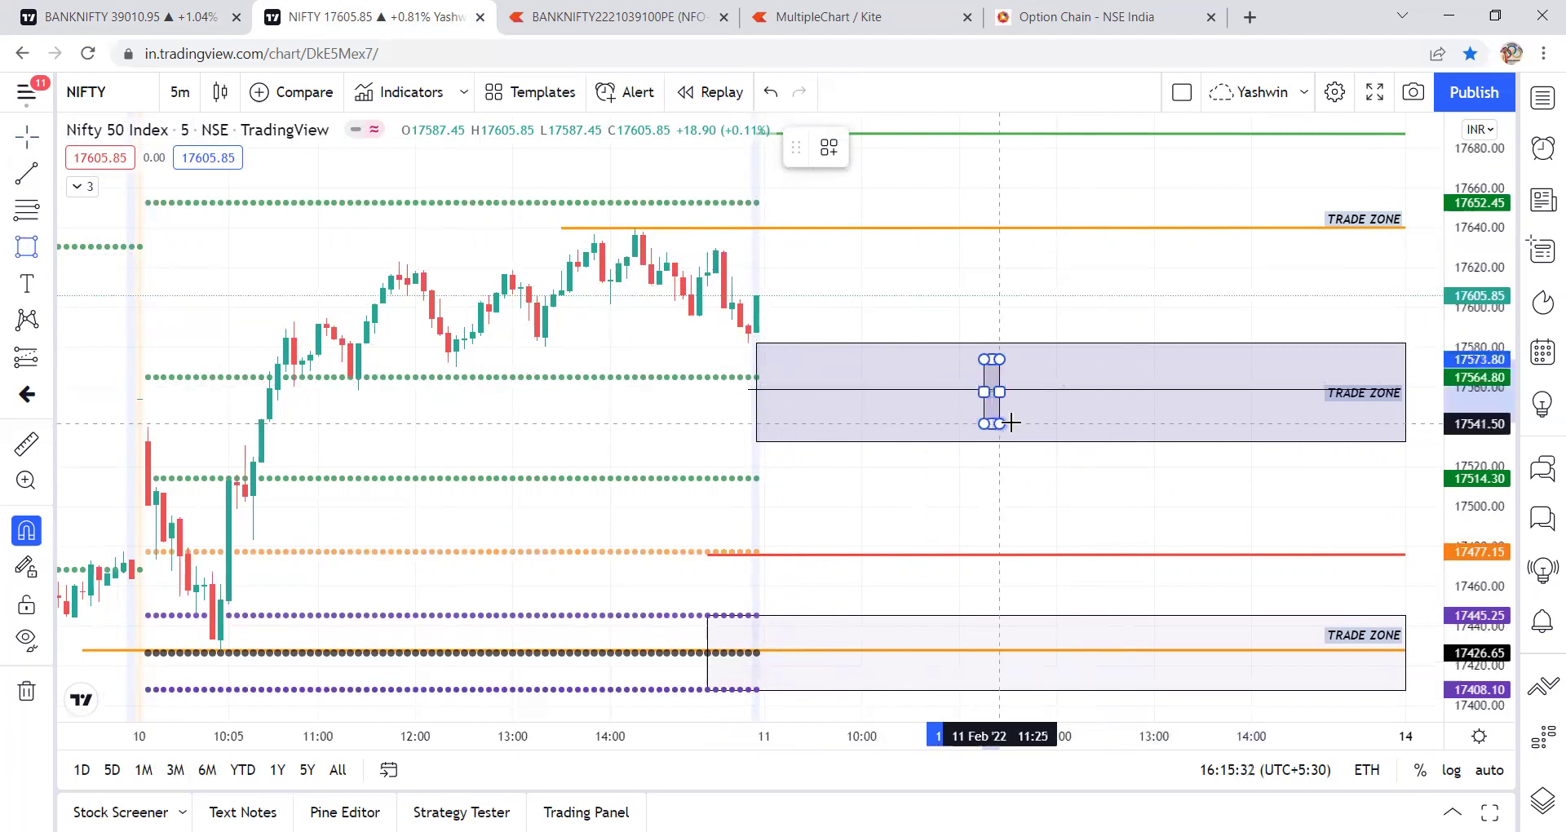
drag(1016, 429, 1007, 437)
click(1034, 476)
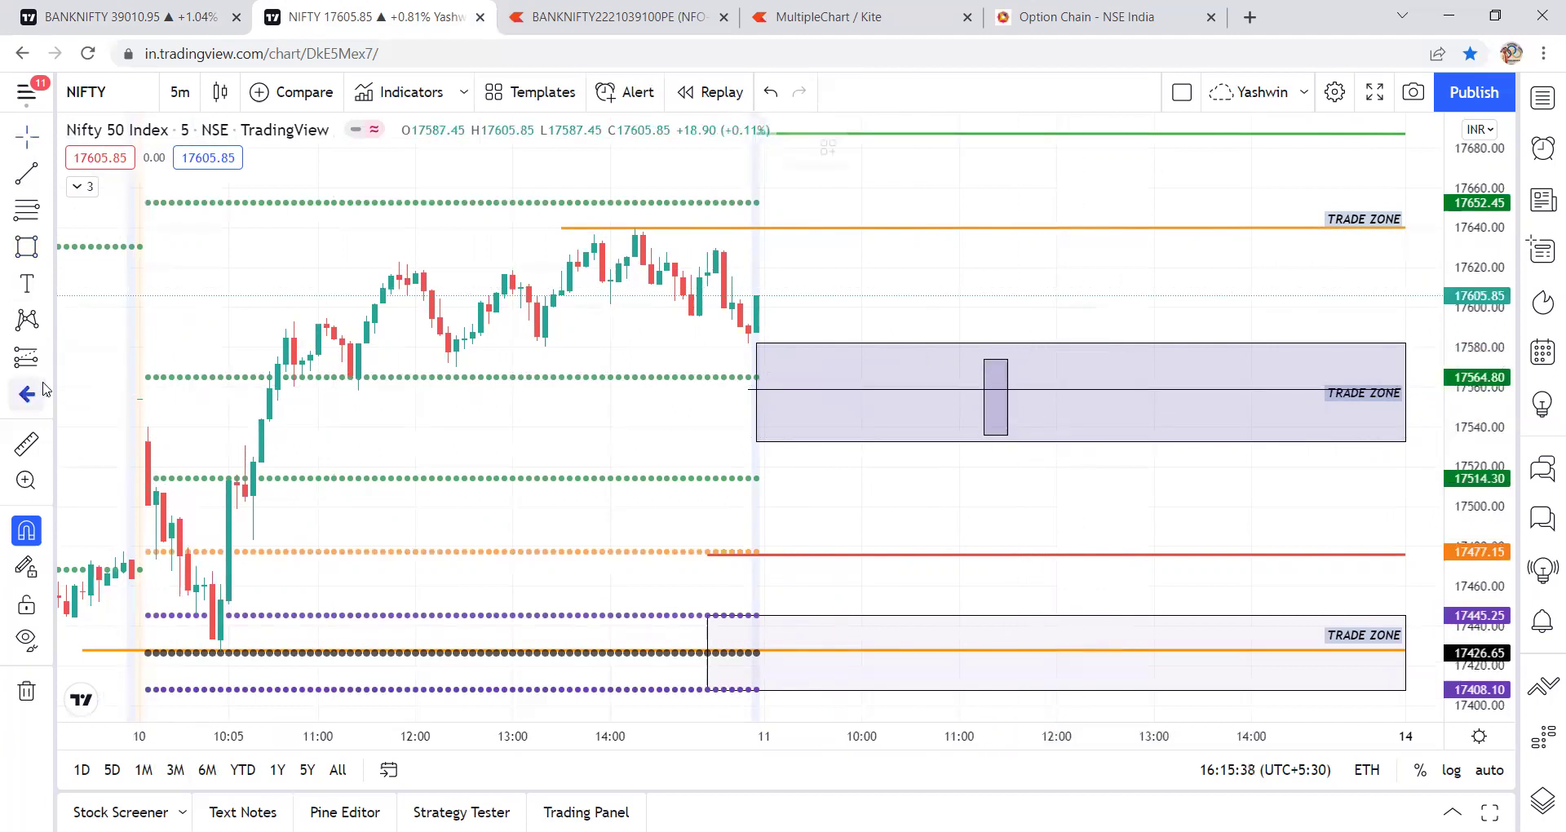
click(1081, 384)
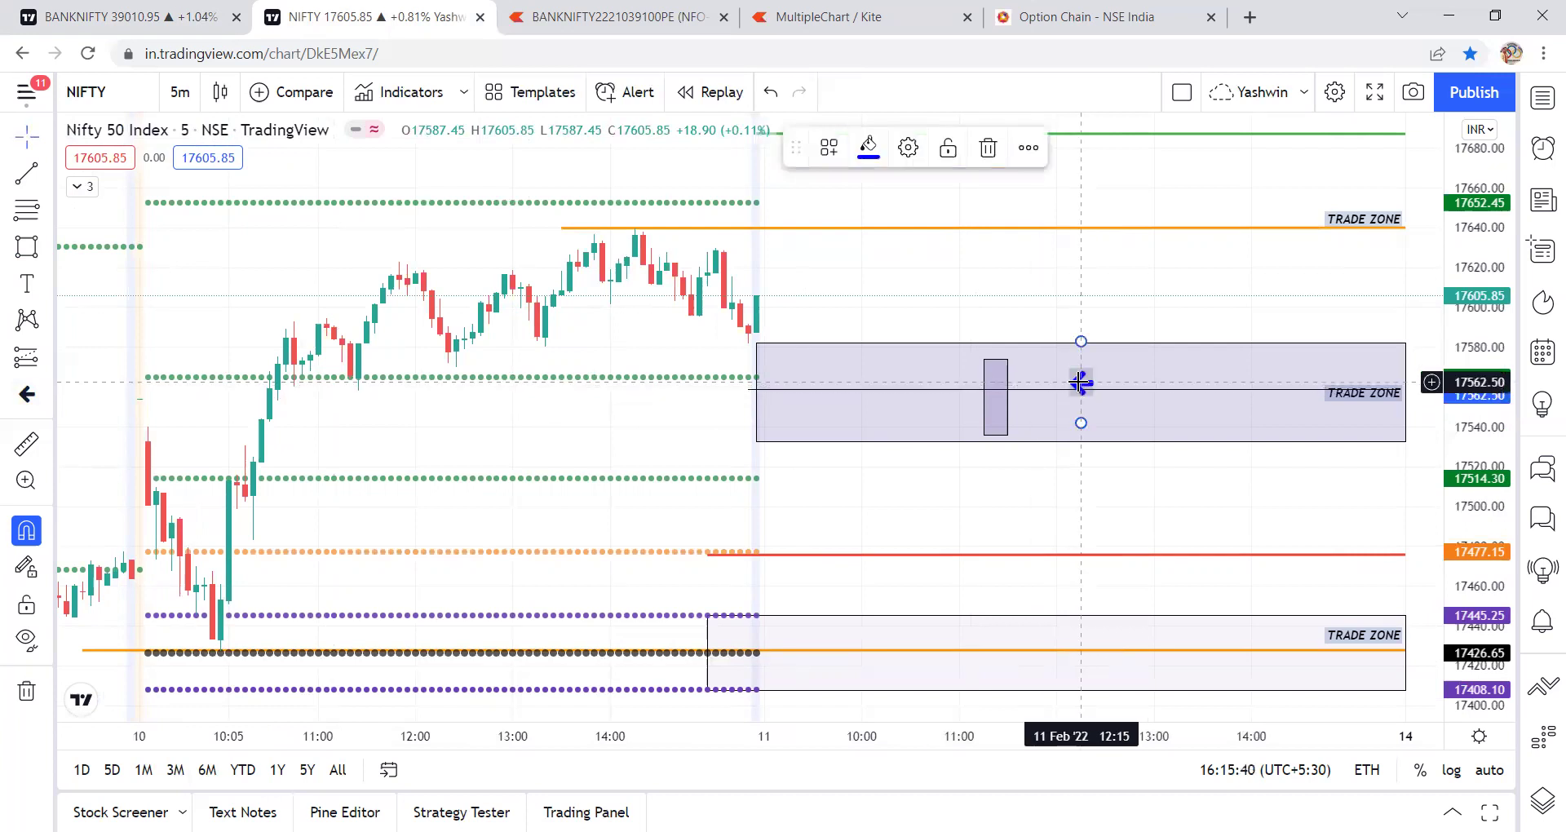
Draw a rising arrow-tipped line from the middle zone at about 17579, 11:40, to just below the upper orange line at about 13:20
click(47, 173)
click(122, 168)
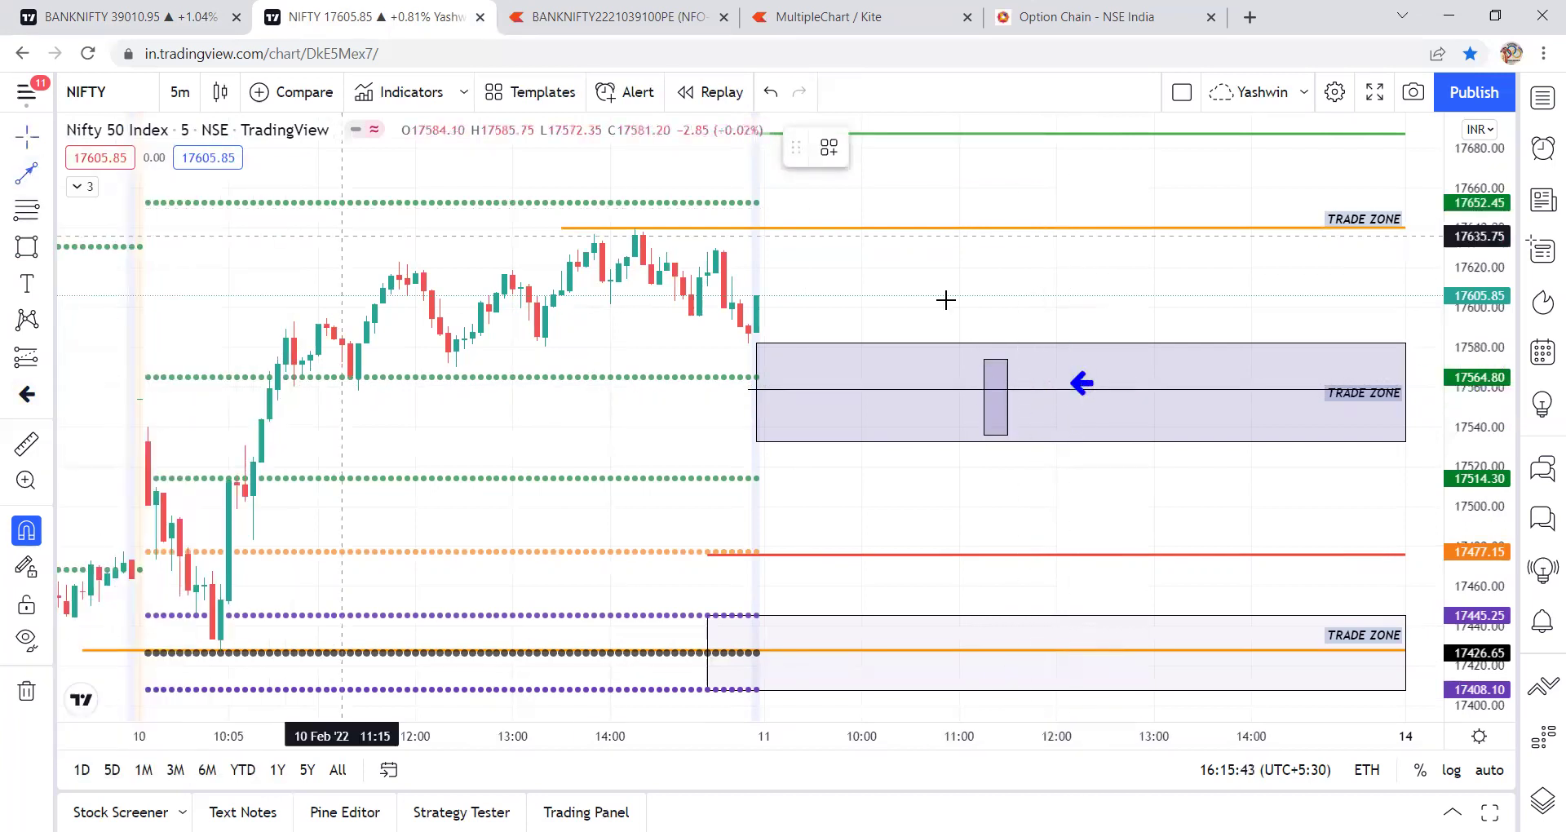
click(1022, 349)
click(1187, 236)
Draw a narrow rectangle across the green line from about 17703 to 17655 at the open, and a rising arrow from about 17691 to 17777
drag(941, 283, 906, 490)
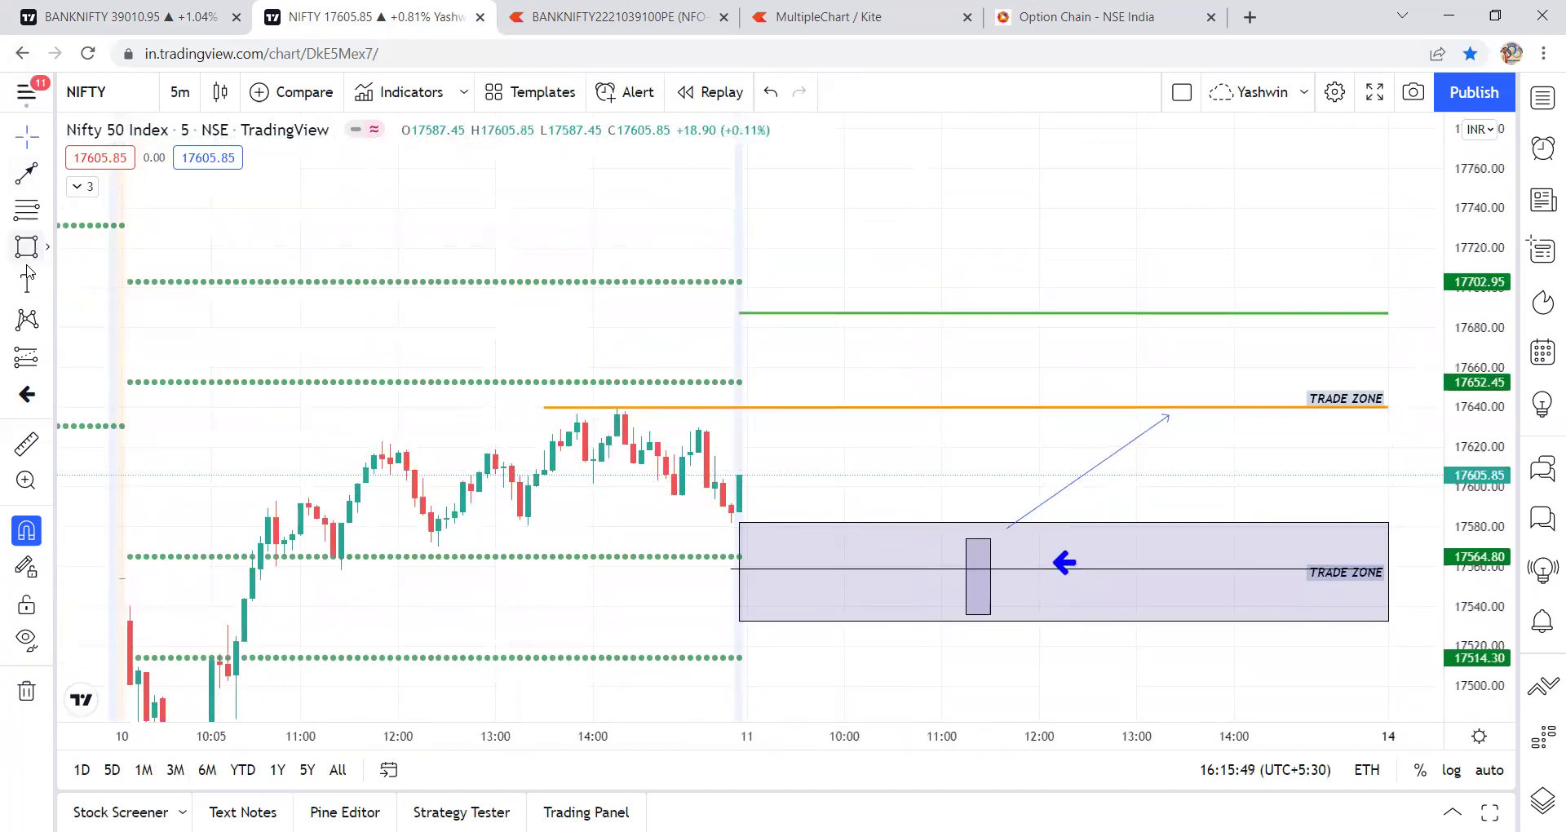
drag(745, 329, 786, 384)
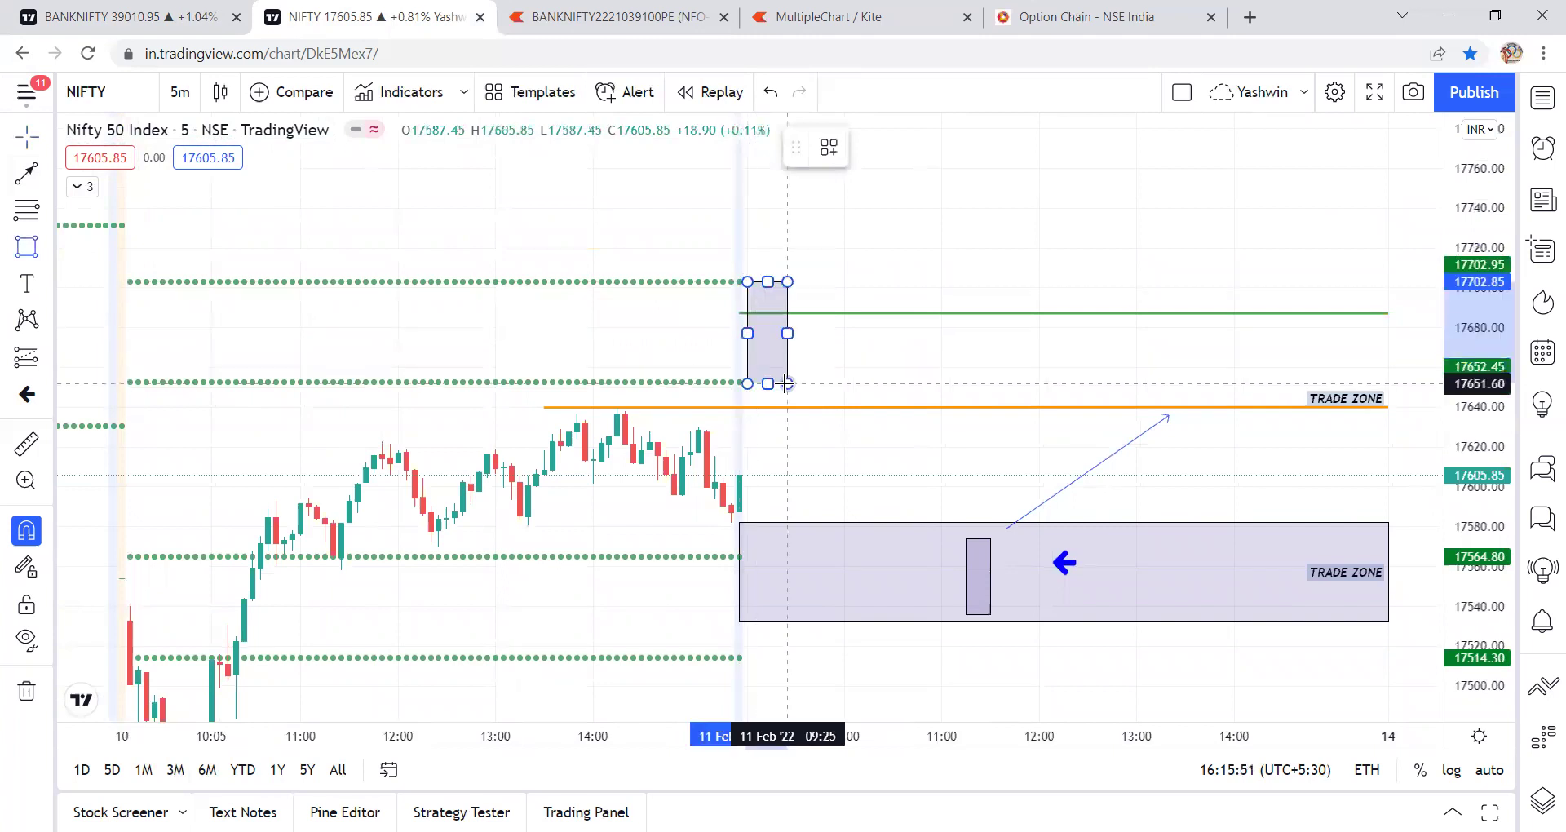
drag(870, 234, 842, 316)
click(30, 174)
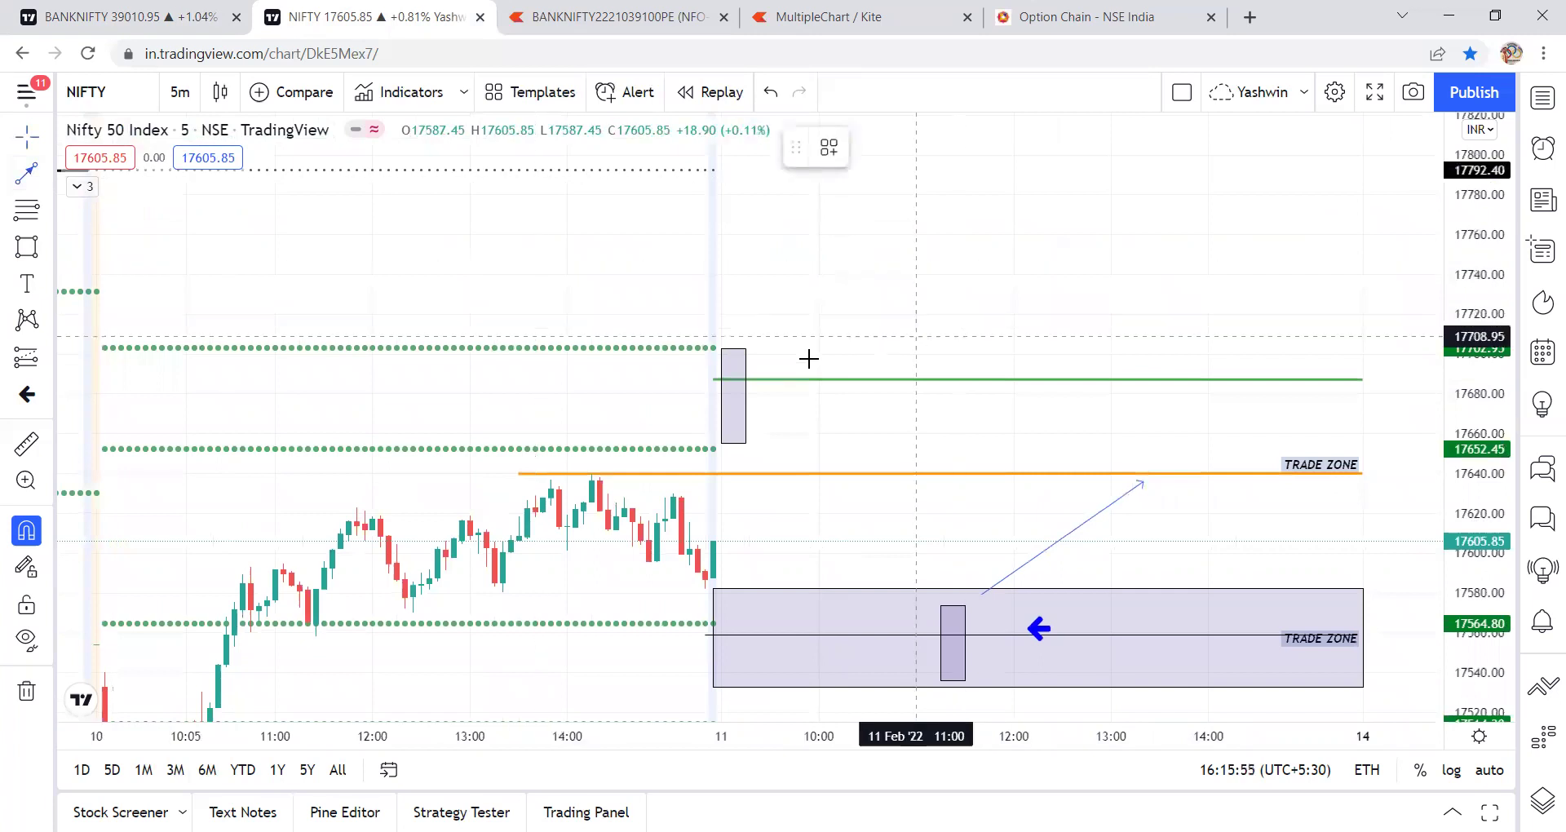
click(1038, 203)
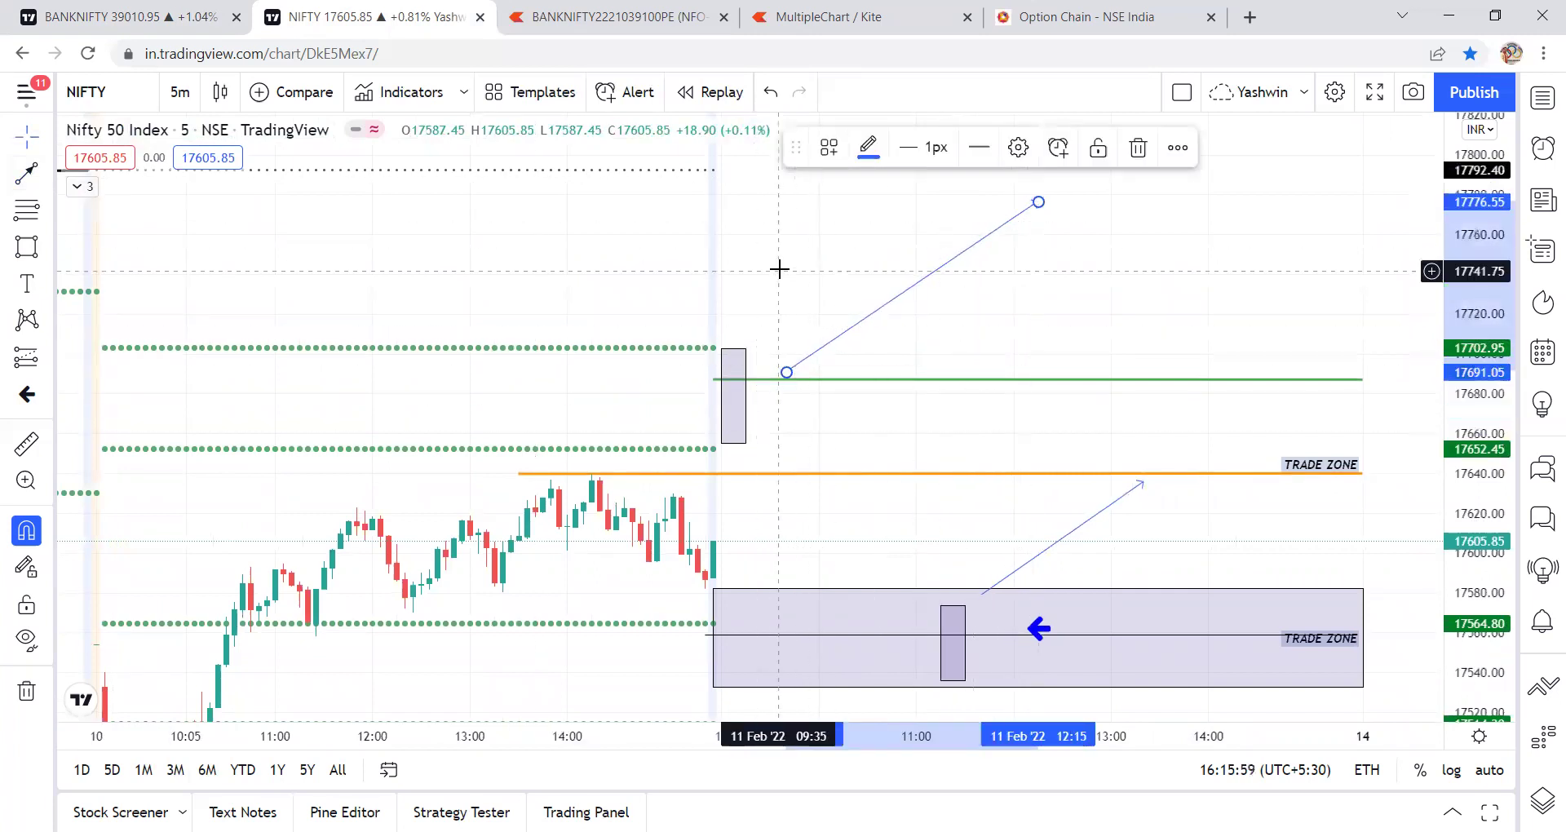
Stretch the upper opening rectangle so it runs from about 17734 down to about 17616, across the green and orange lines
drag(736, 347, 733, 209)
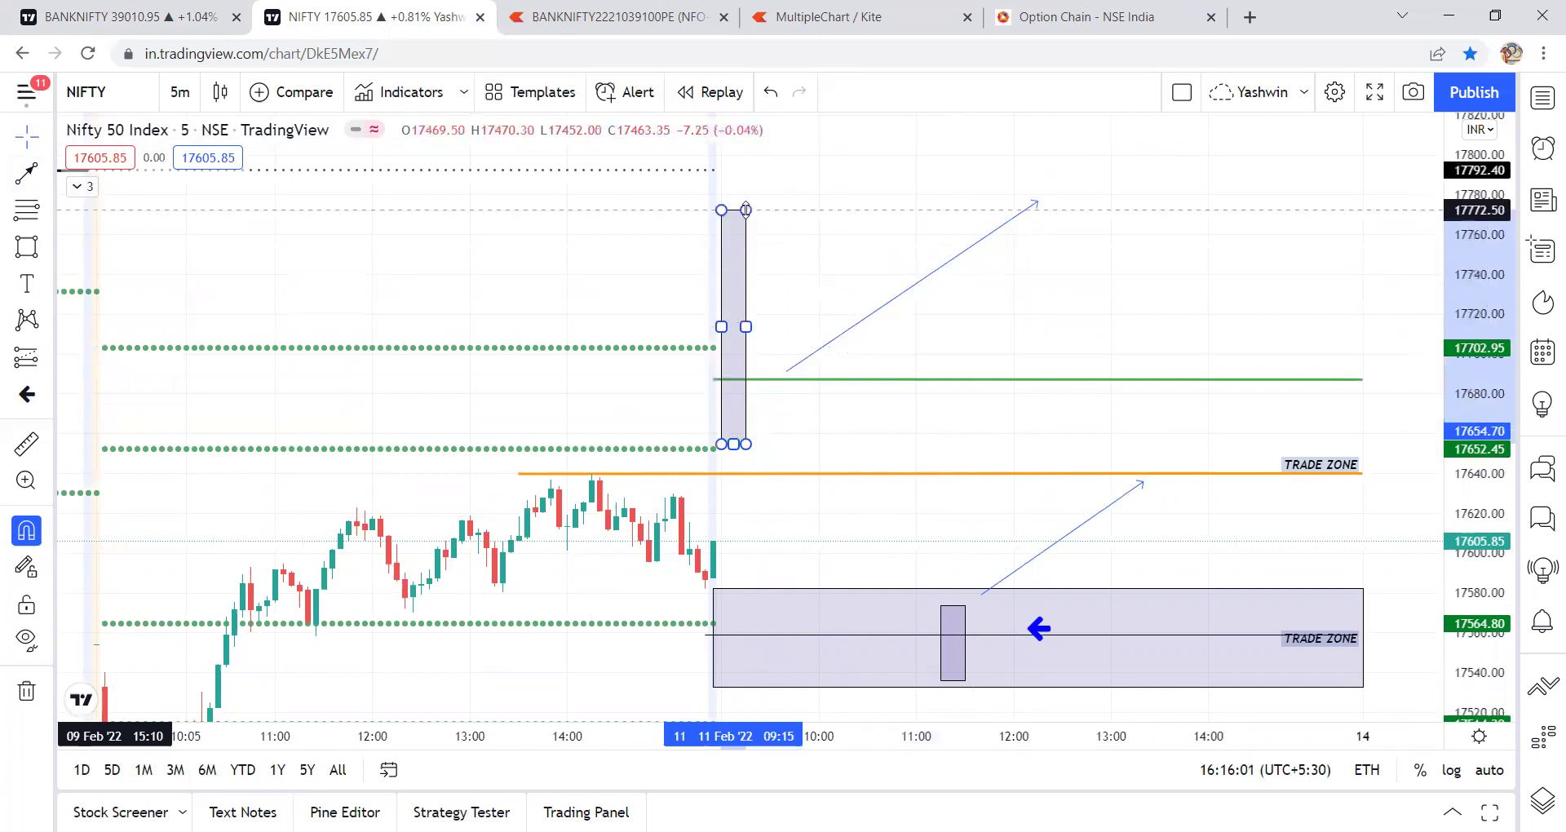
click(811, 279)
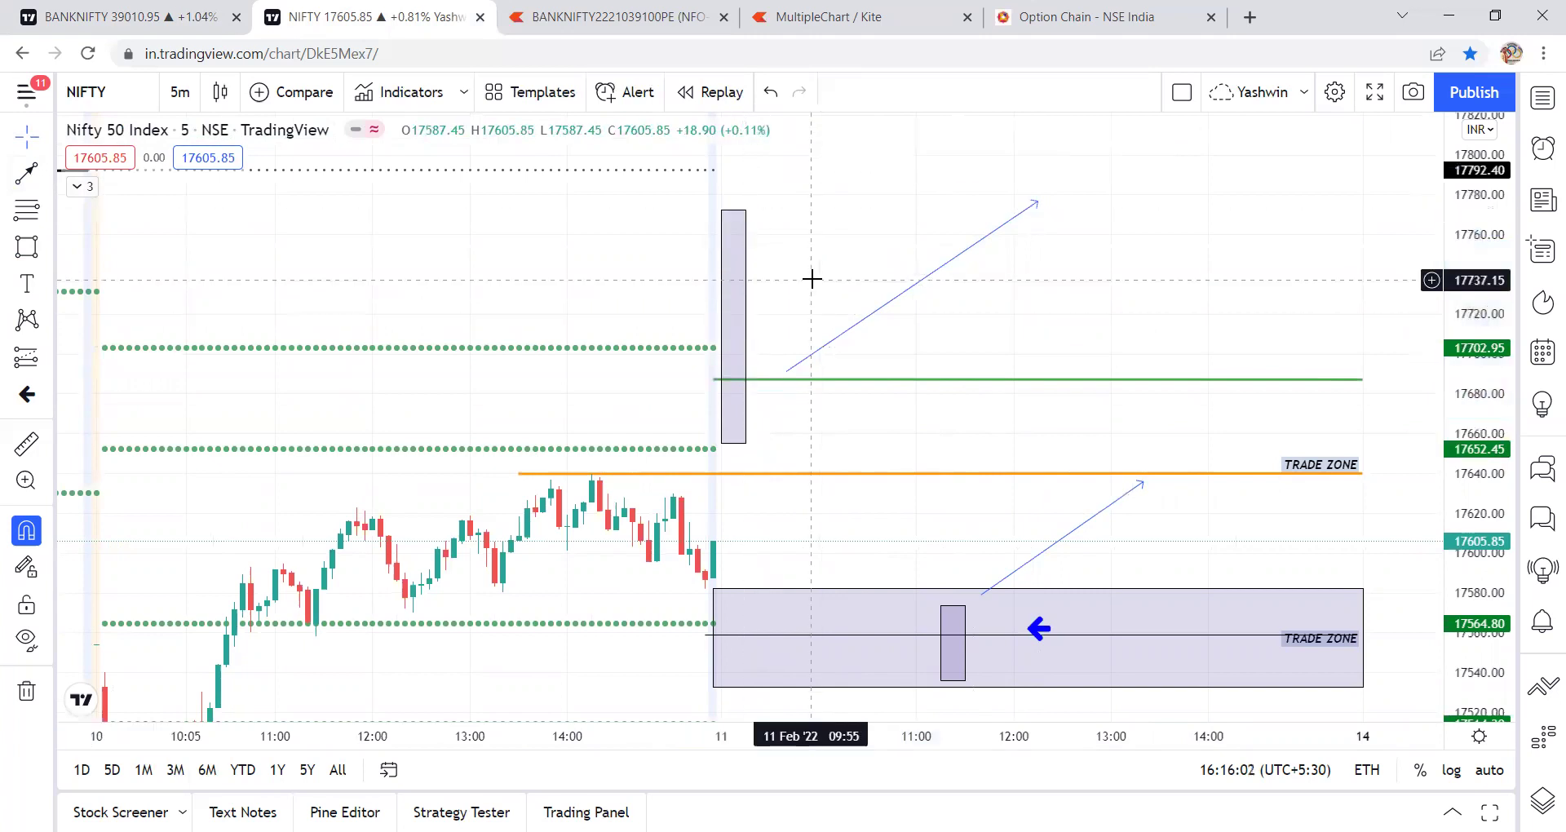
click(736, 210)
drag(734, 214, 733, 285)
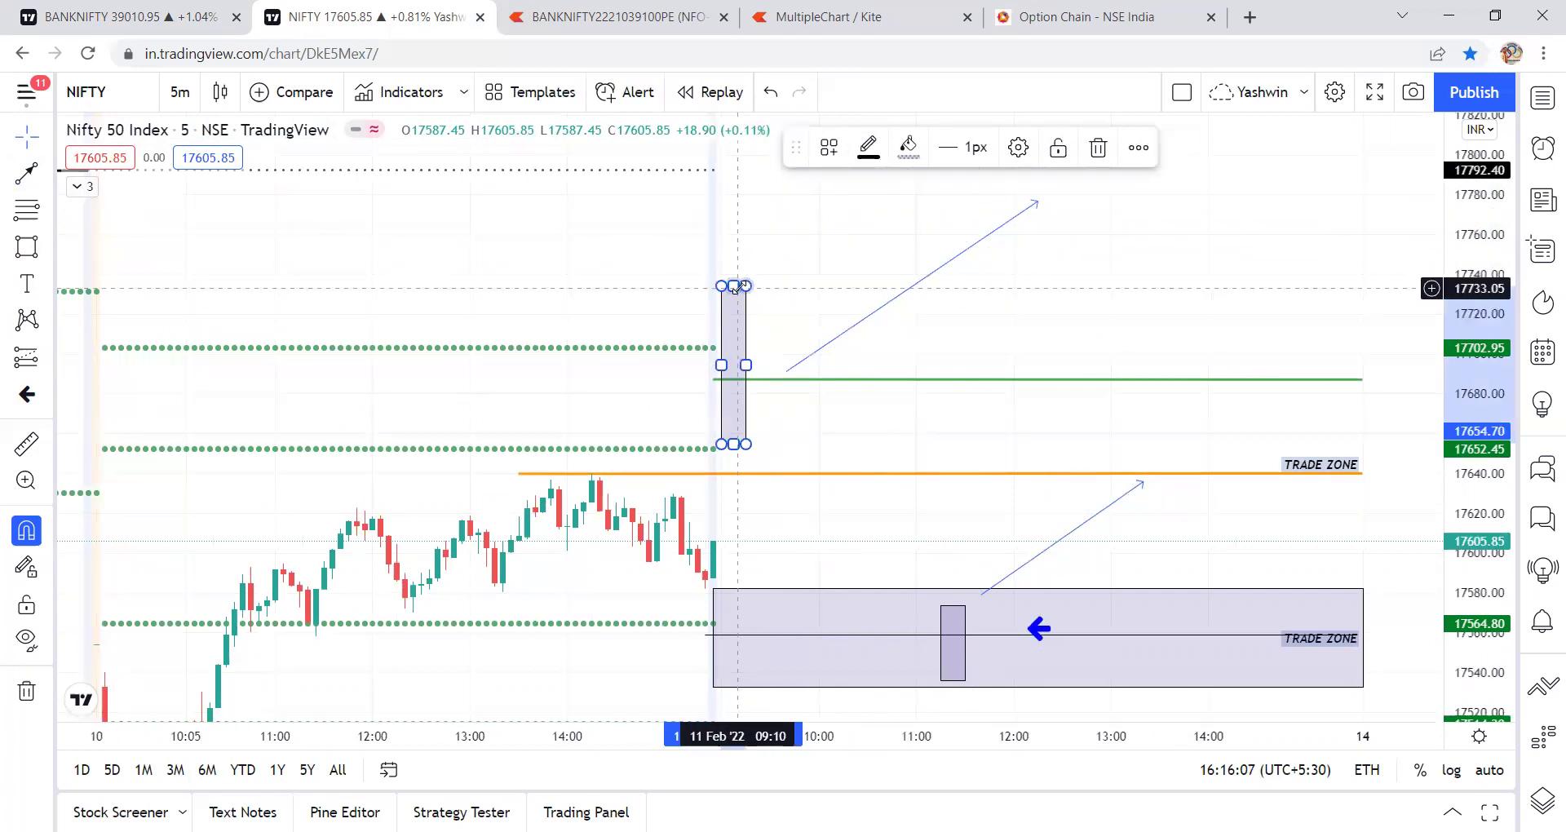
drag(733, 443, 733, 520)
click(810, 514)
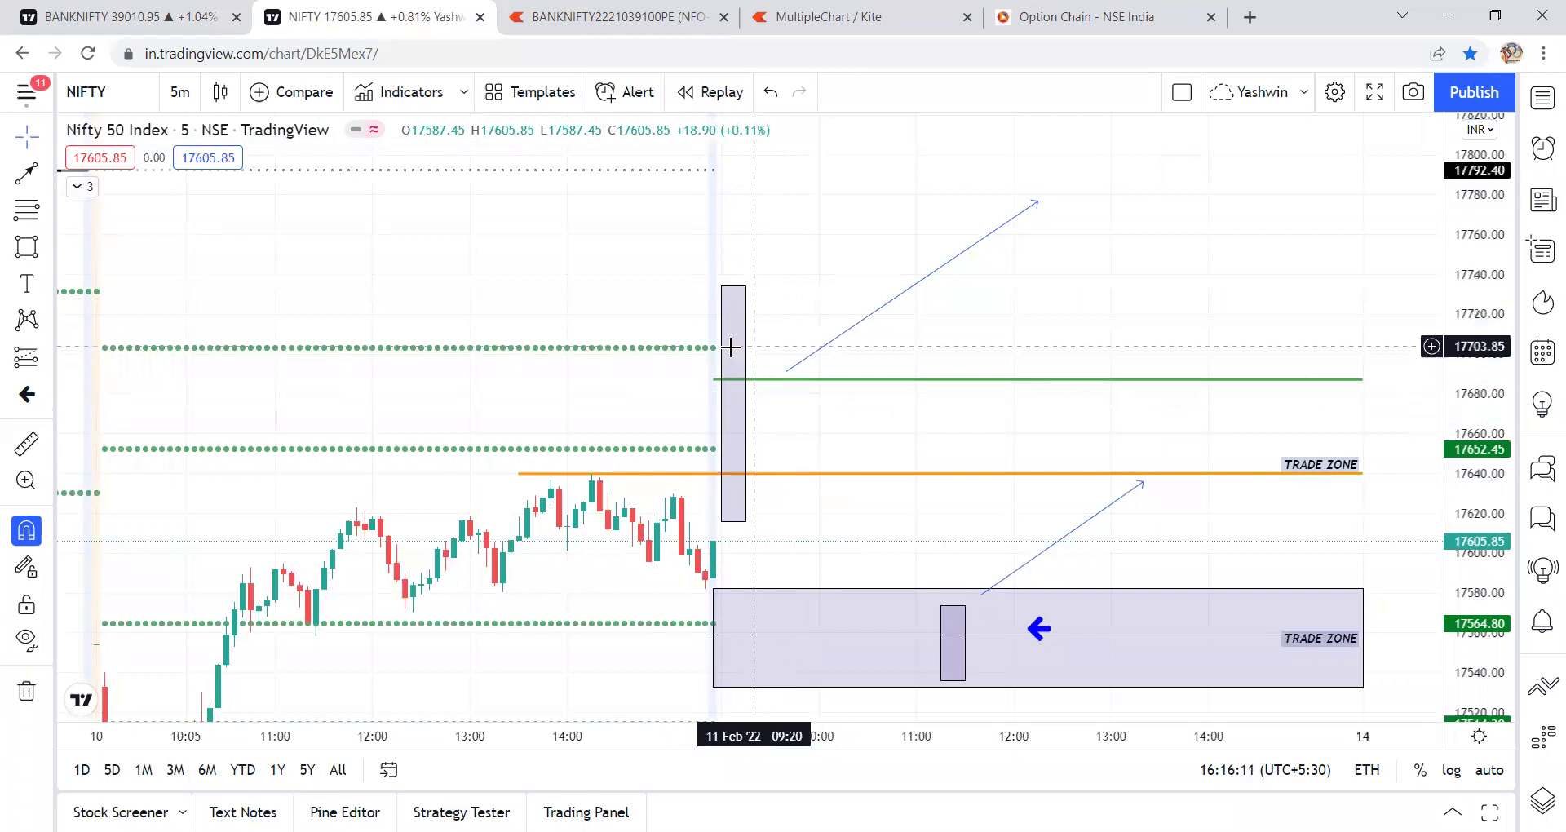
Place blue left-arrow markers on the upper orange line at about 11:55 and on the green line at about 11:50
click(27, 395)
click(1006, 468)
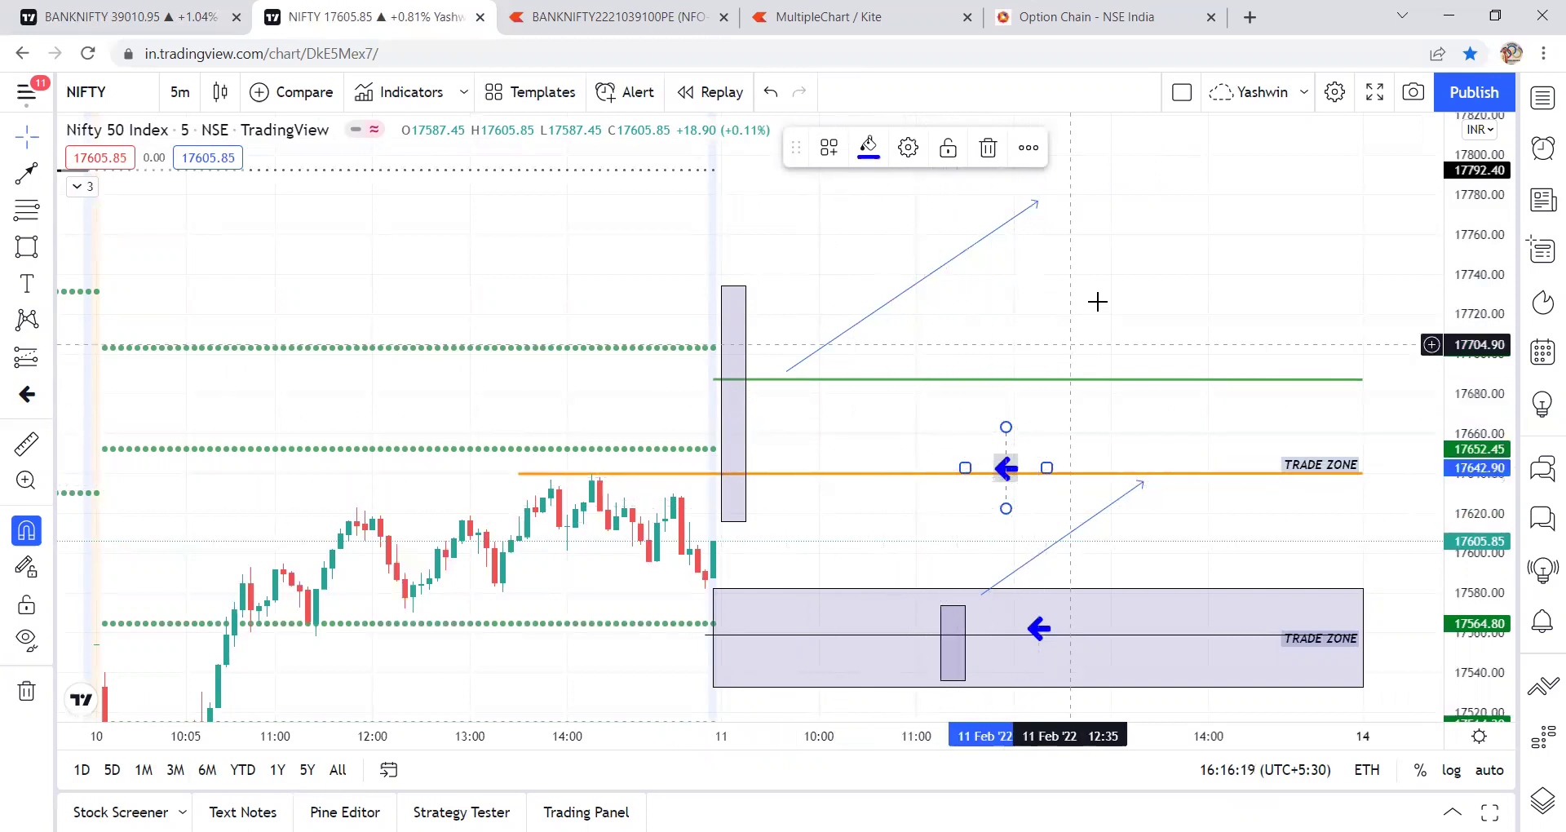
click(27, 394)
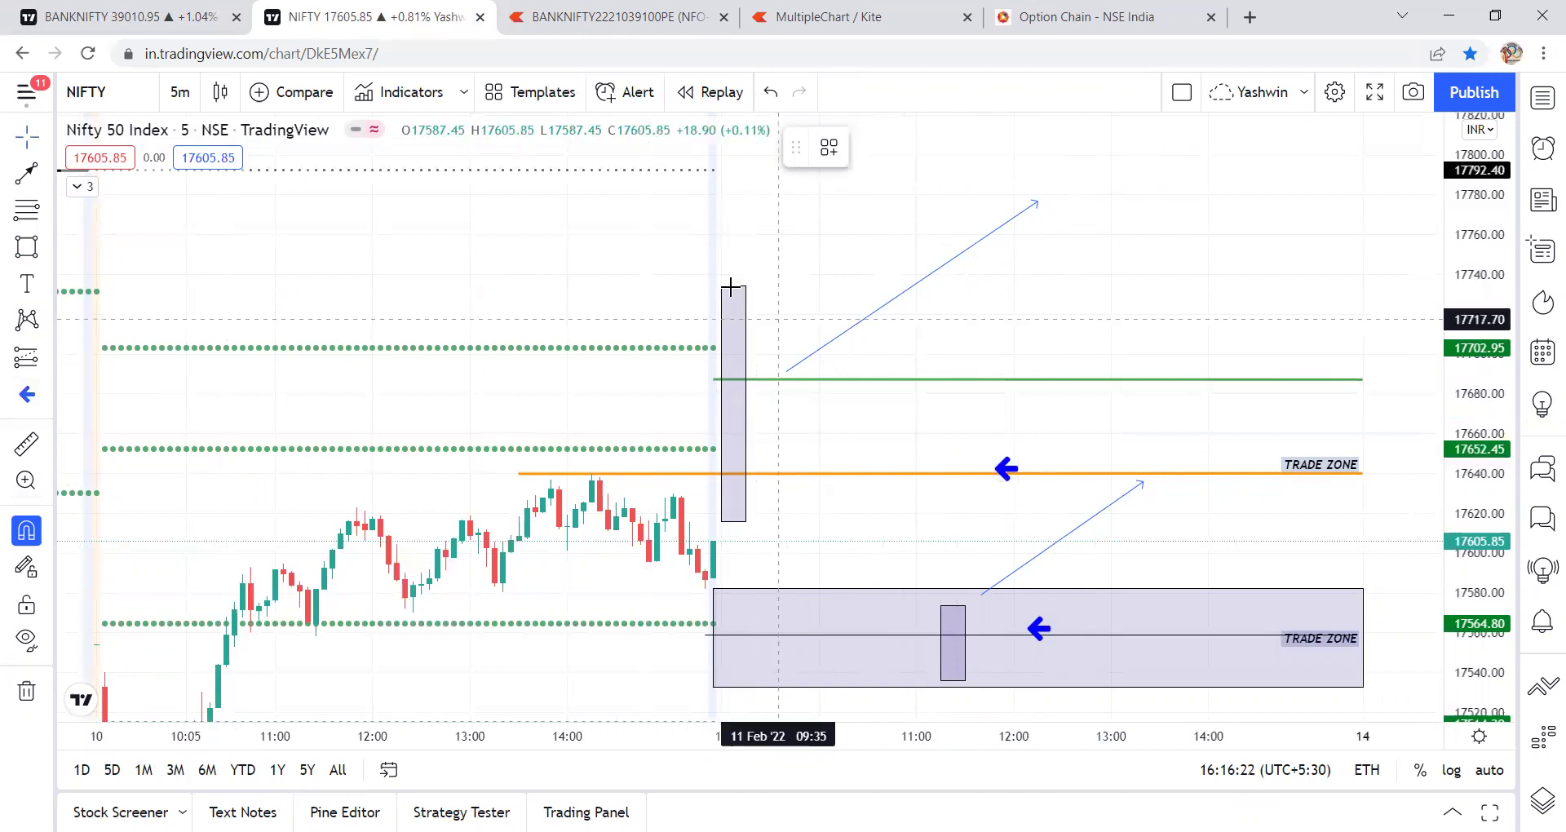
click(998, 372)
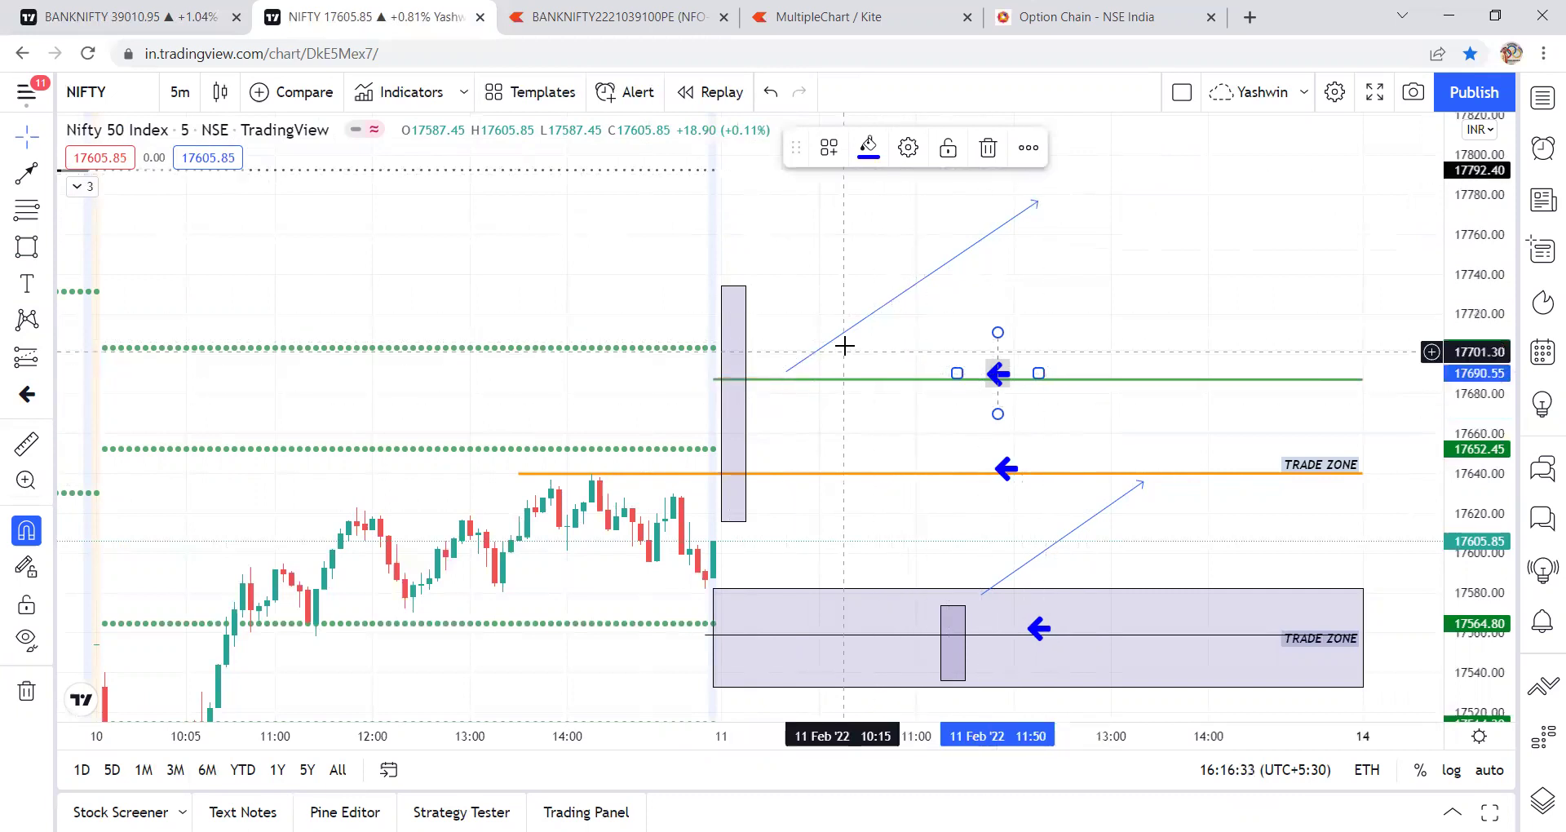
click(852, 428)
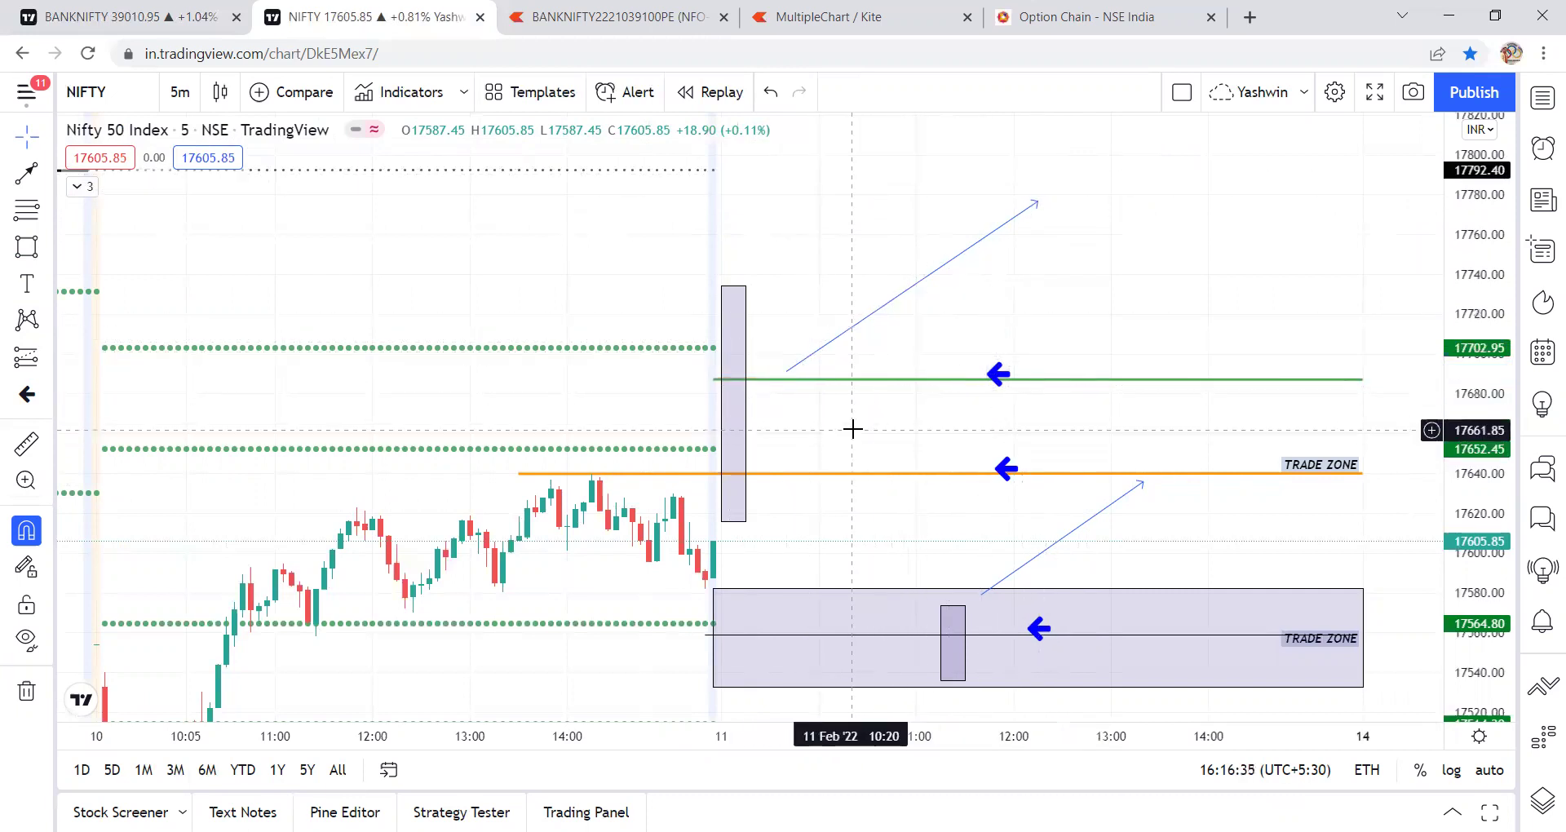
Draw a narrow rectangle across the middle trade zone's lower edge from about 17555 to 17500, near the 11 Feb open
drag(851, 428, 873, 143)
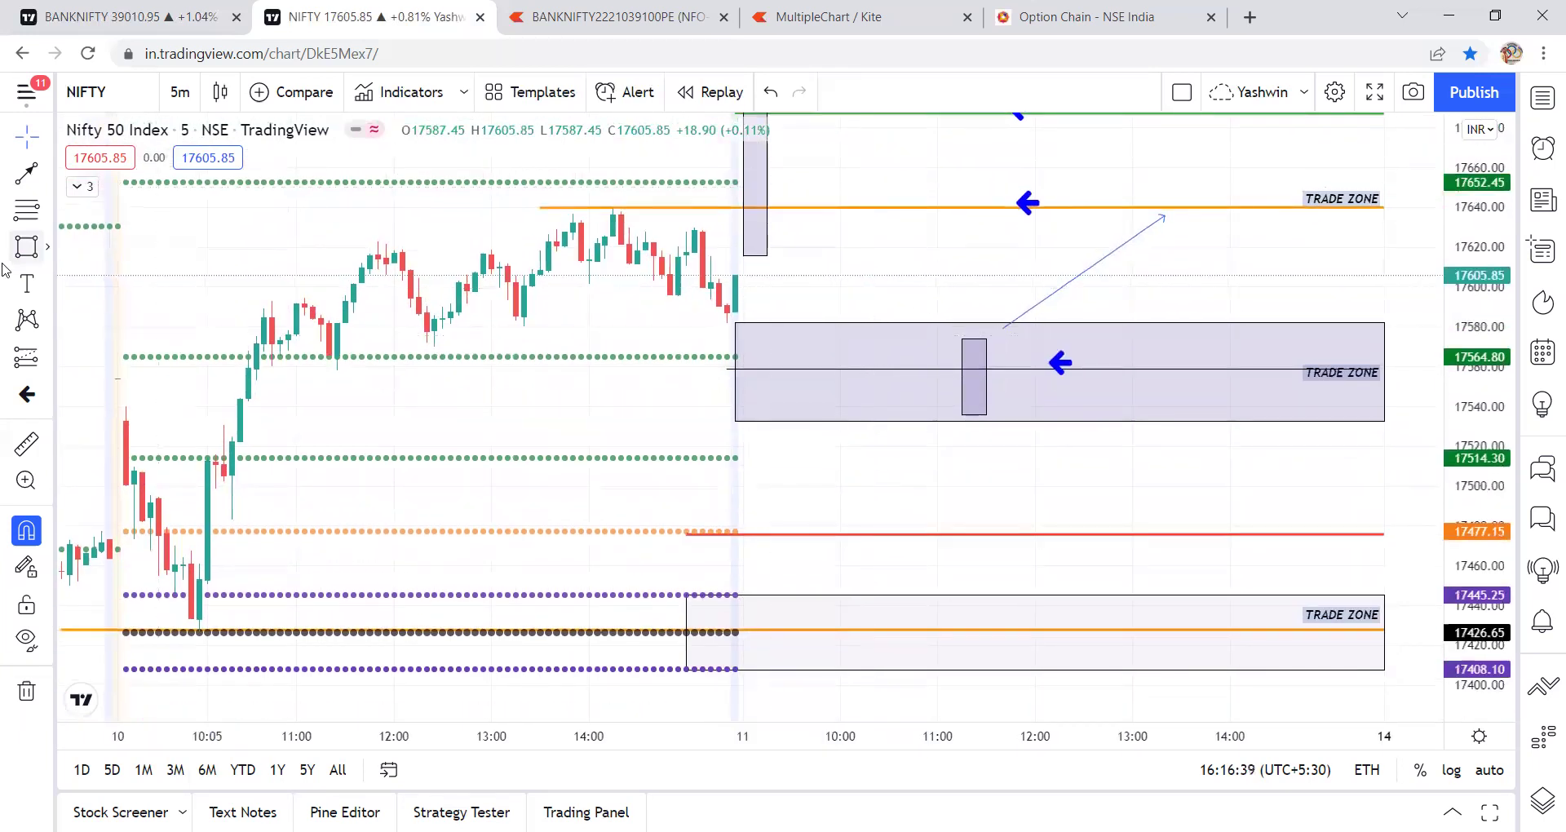
drag(759, 375, 783, 466)
click(841, 488)
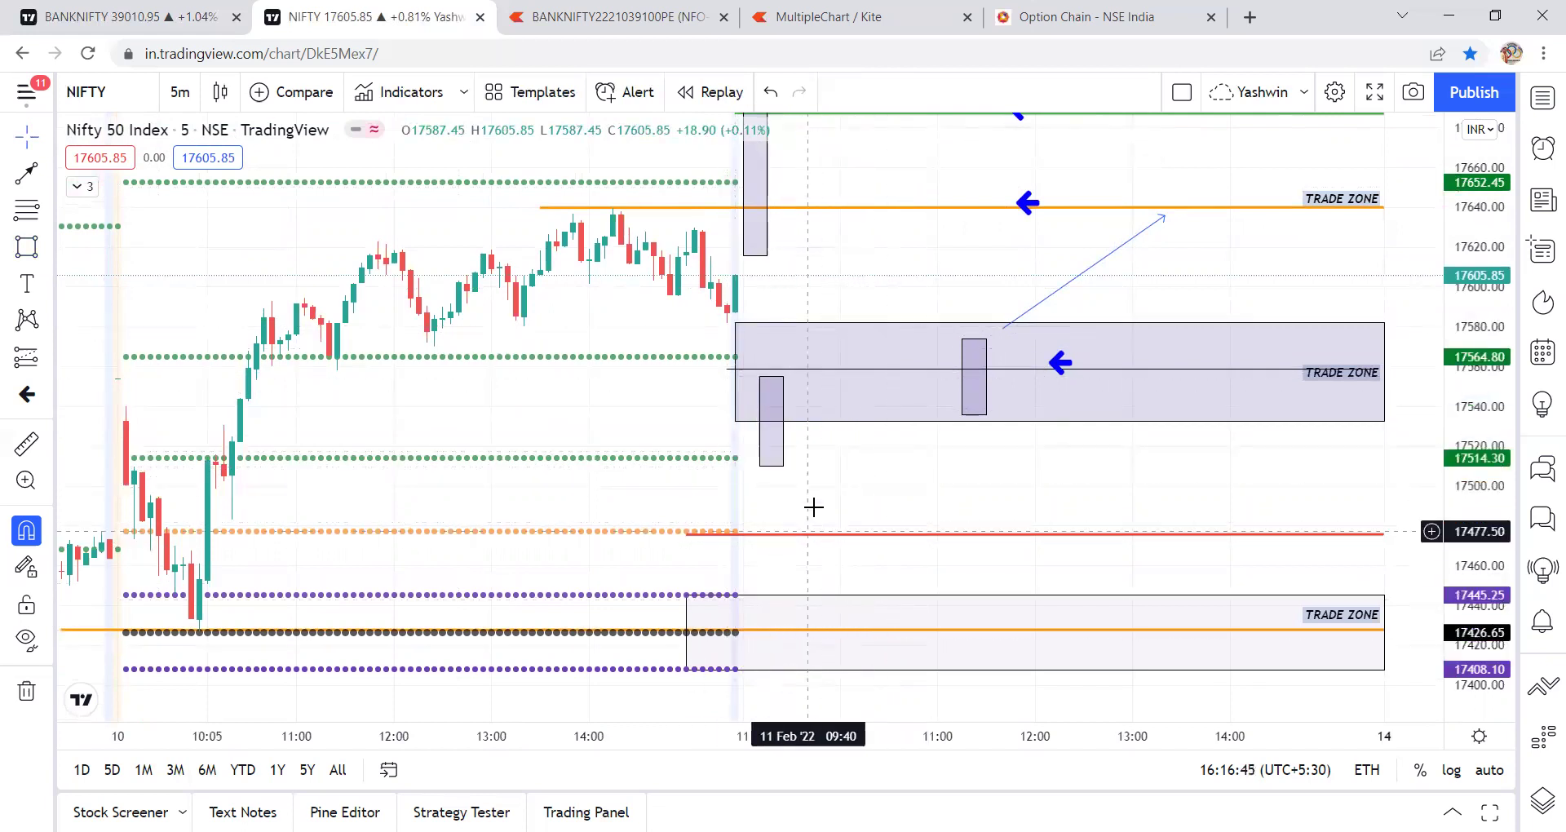
click(770, 466)
click(827, 487)
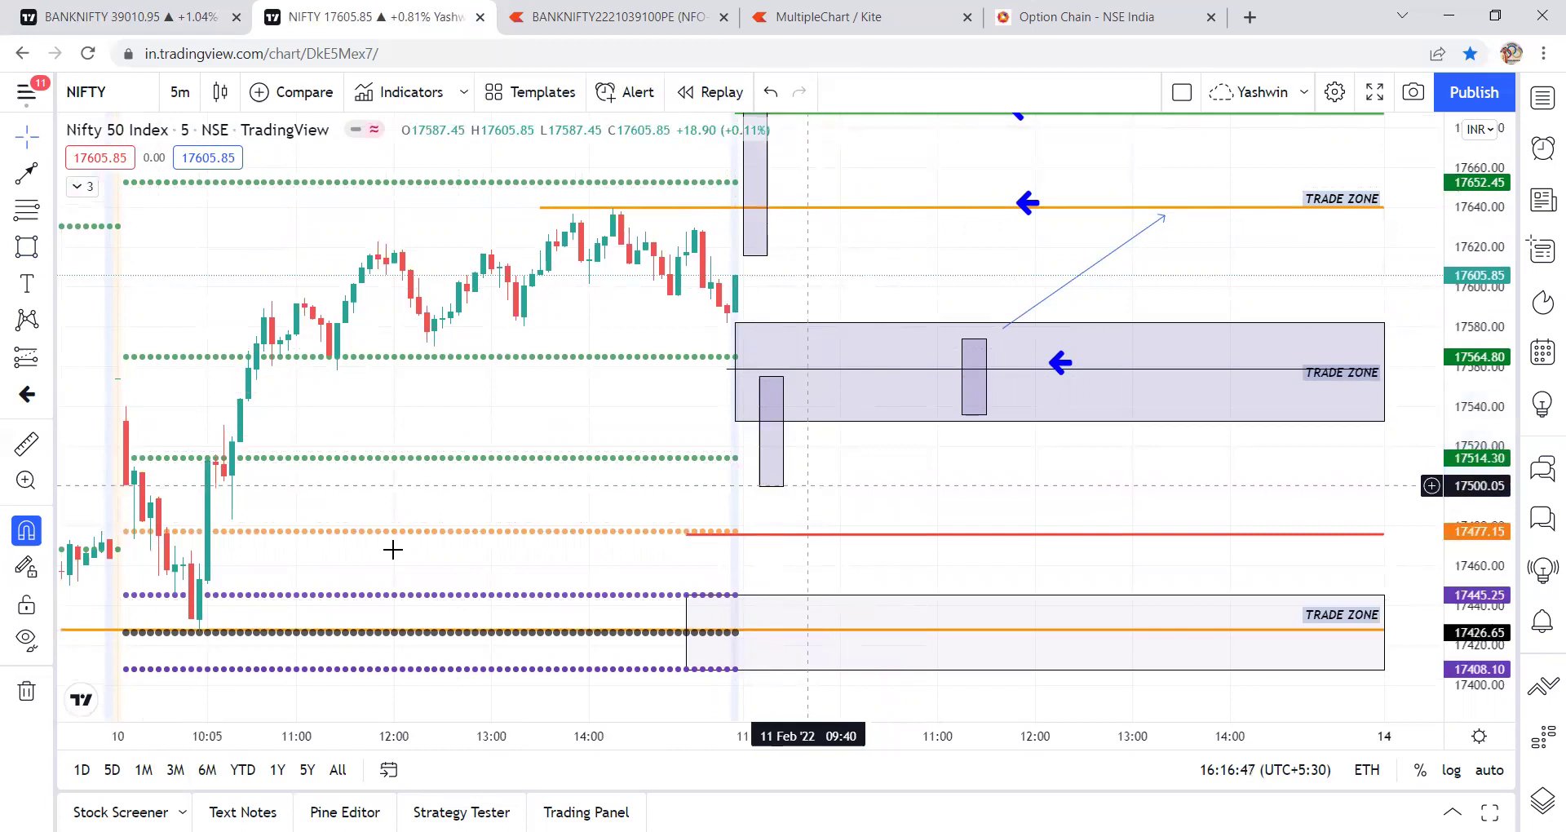
Add a second left-arrow marker to the middle zone at about 12:05, and draw a falling arrow from about 17555, 10:50, to 17430, 13:40
click(1040, 385)
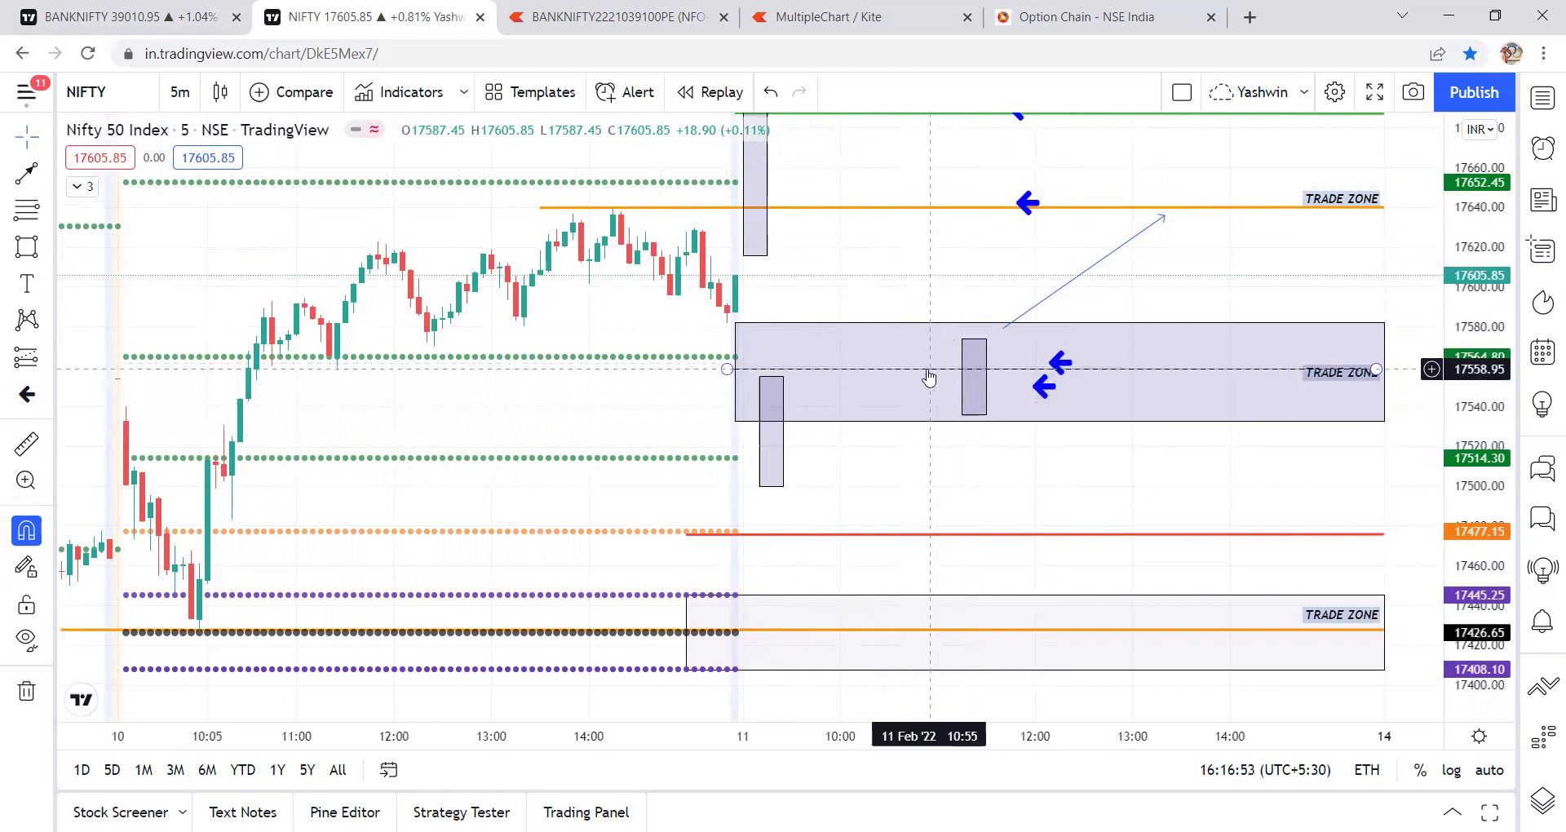
click(20, 173)
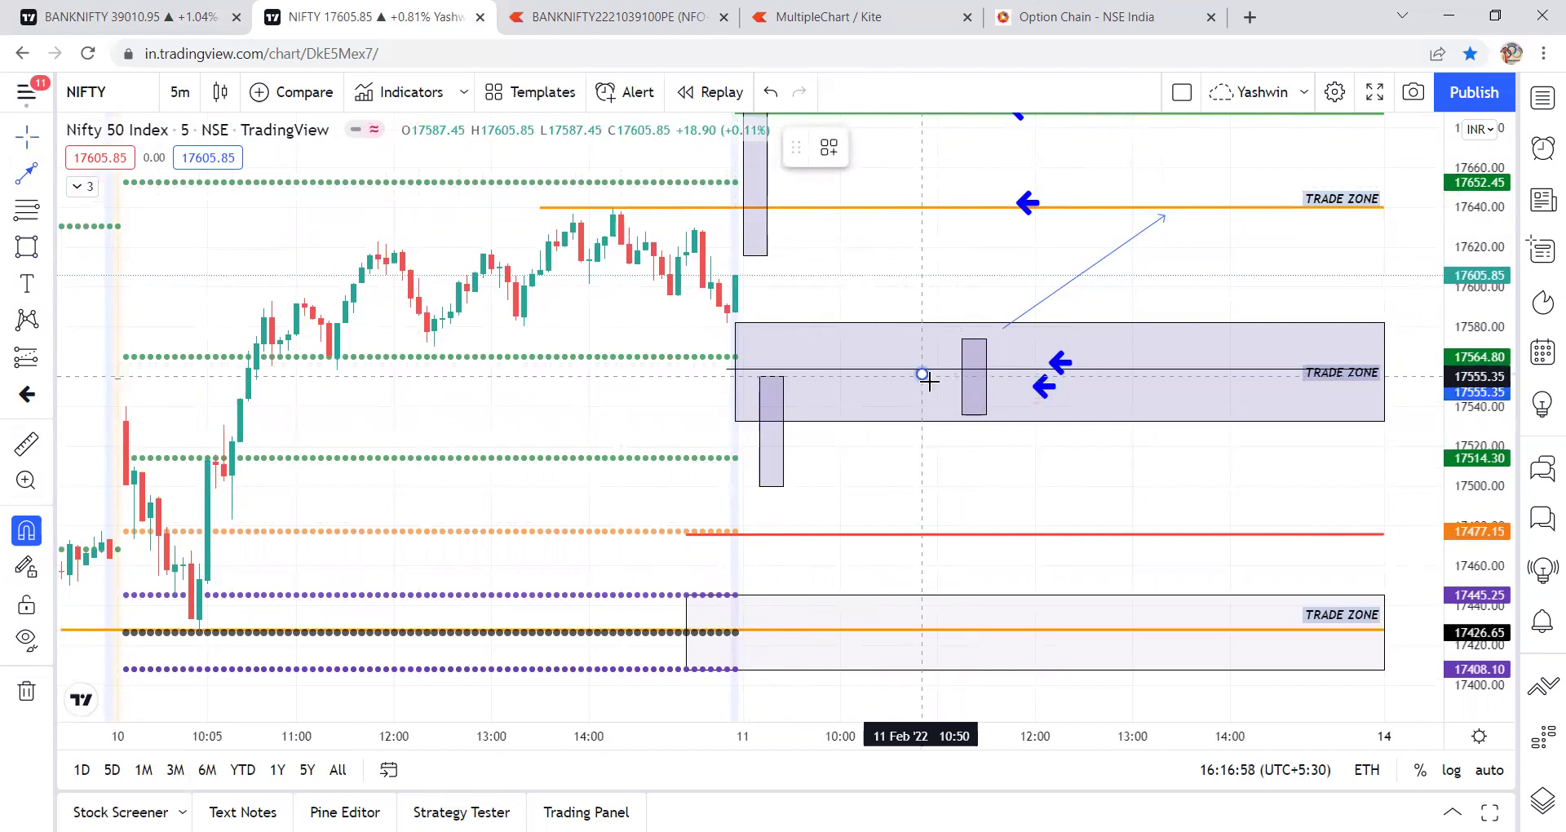
click(1181, 608)
drag(1181, 607, 1196, 624)
click(1167, 487)
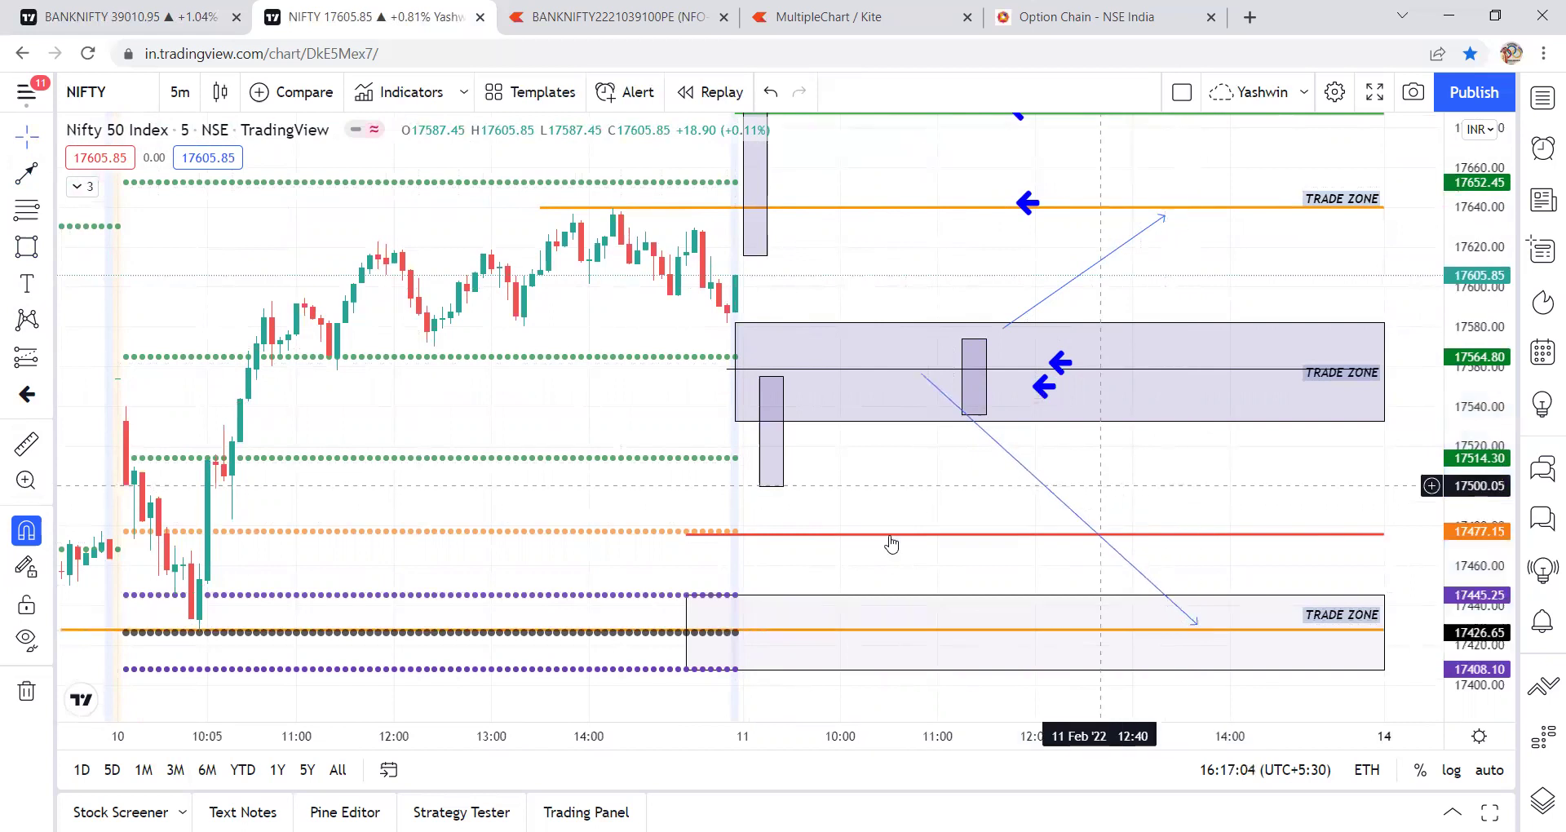
Draw a rectangle across the lower trade zone from about 17453 to 17397 at the open, and a falling arrow from about 17423 to 17358
drag(903, 482, 905, 373)
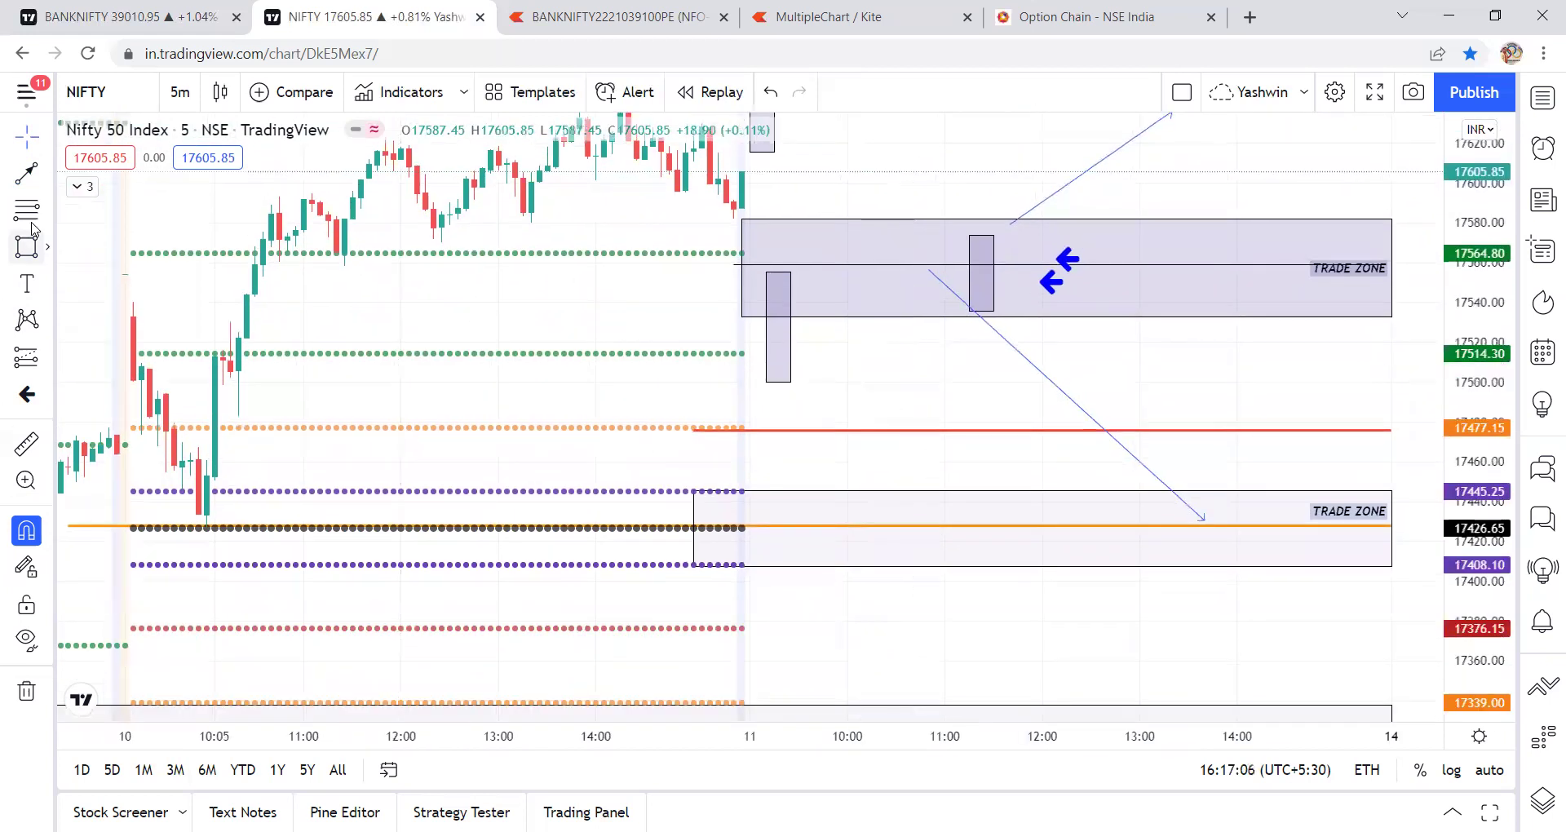
mouse_move(750, 475)
mouse_down()
mouse_move(748, 577)
mouse_move(780, 586)
mouse_up()
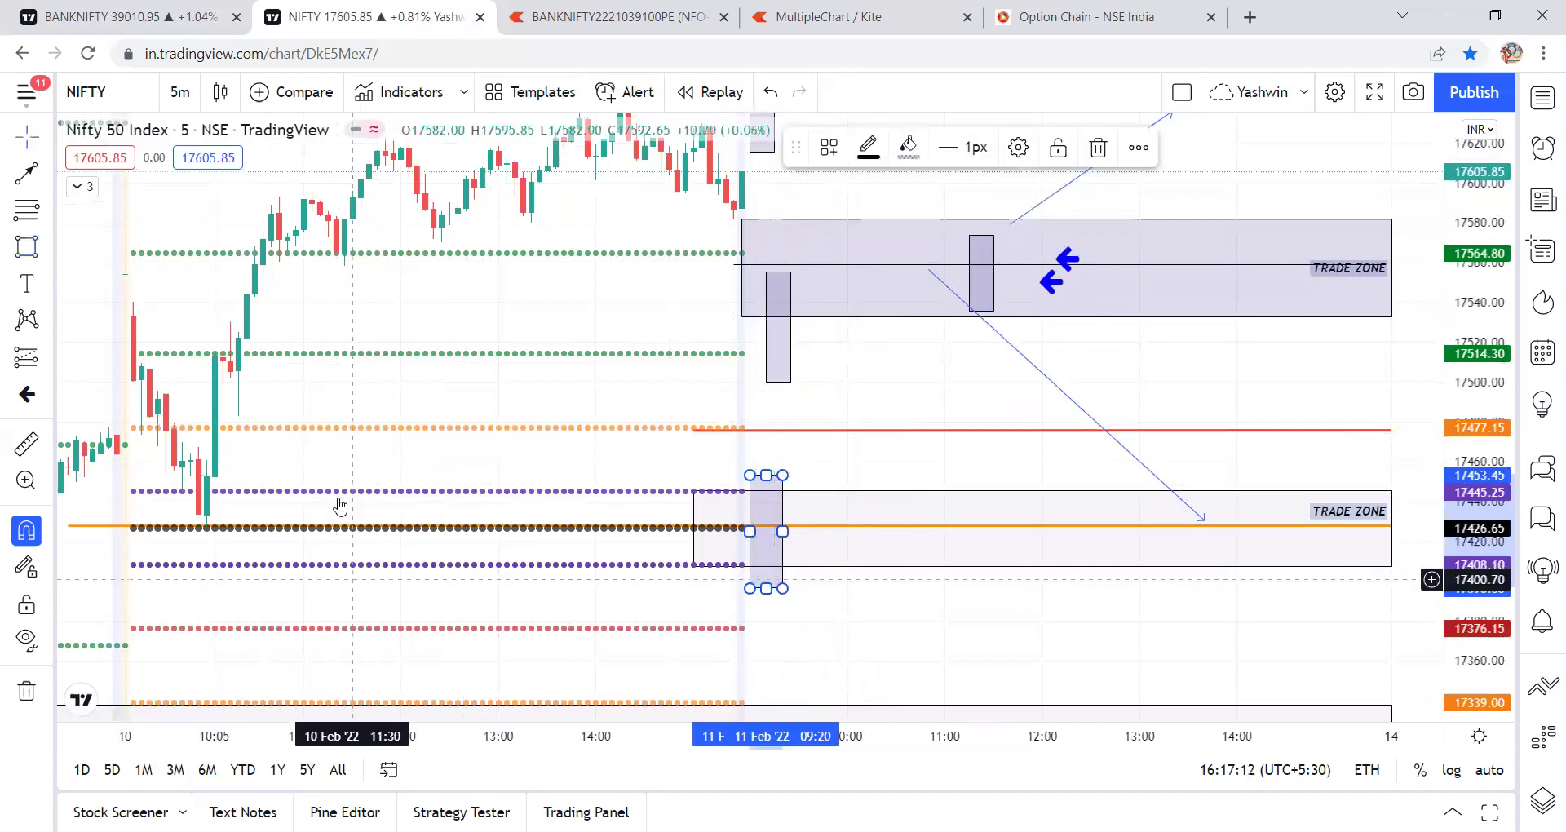
drag(912, 607, 908, 554)
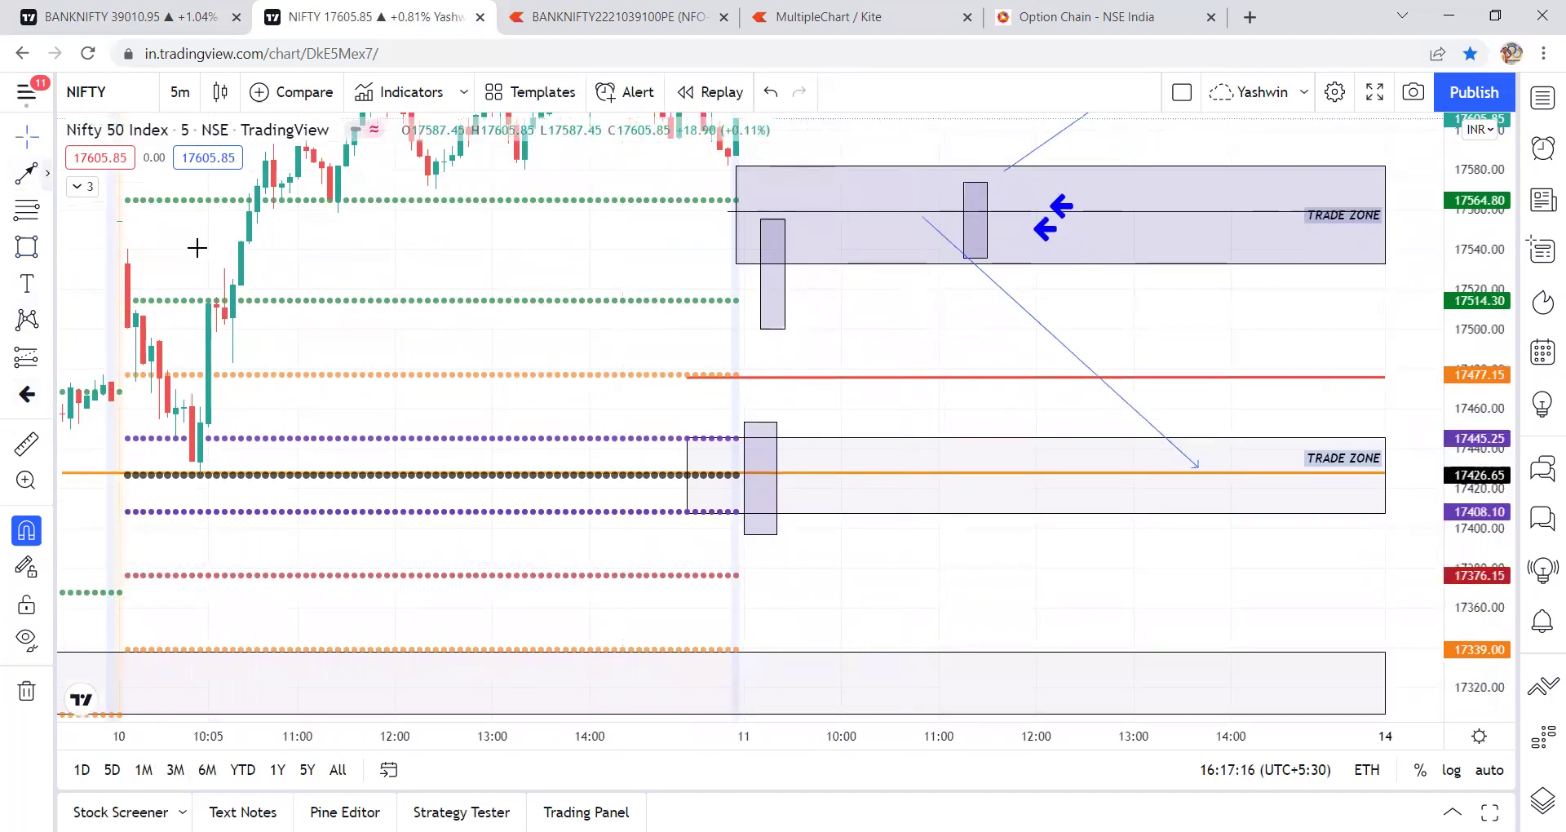
click(856, 482)
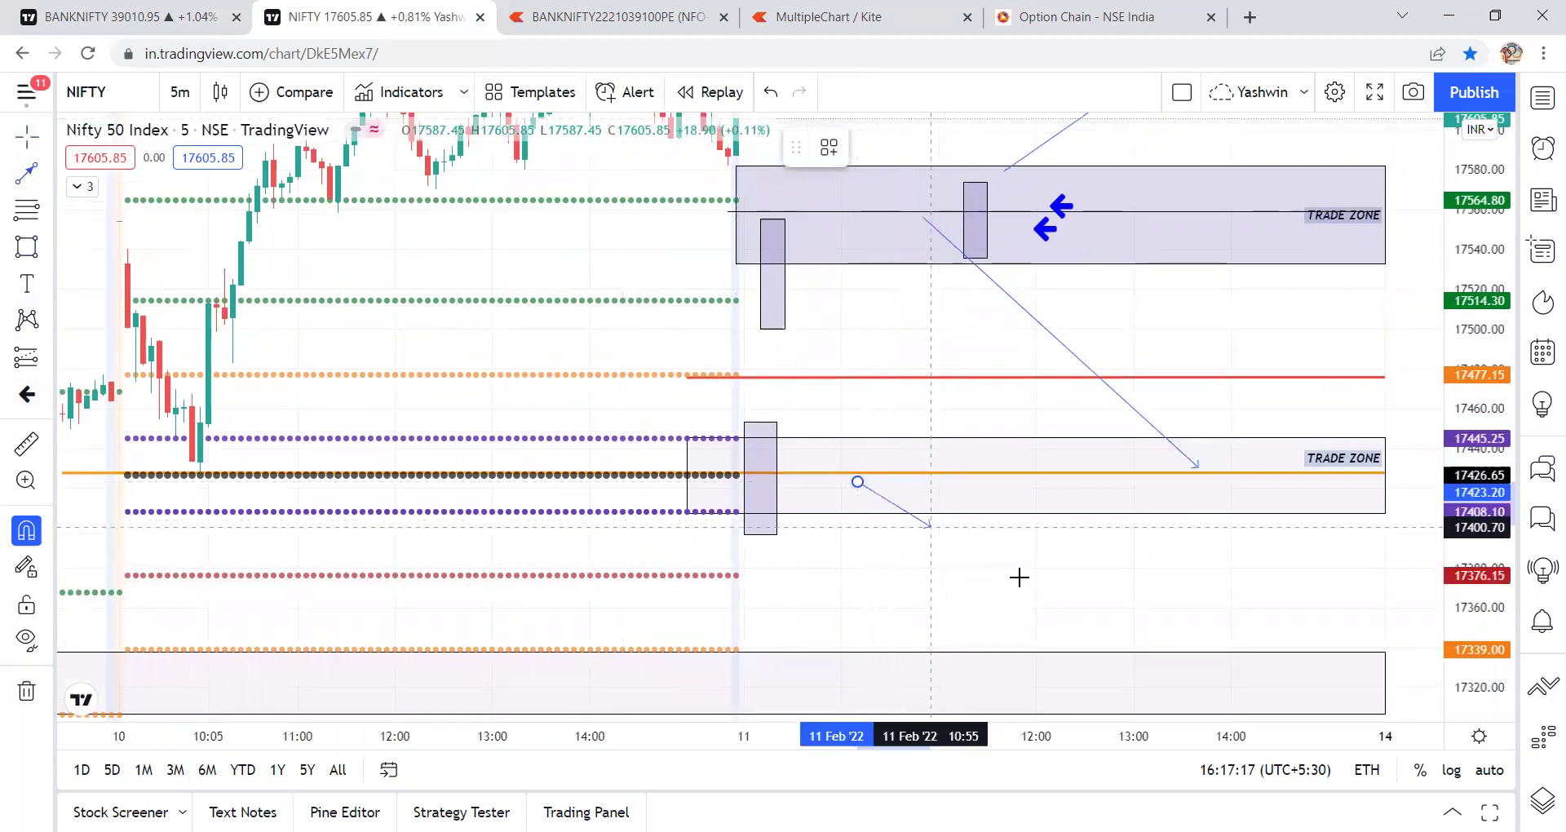
click(1053, 611)
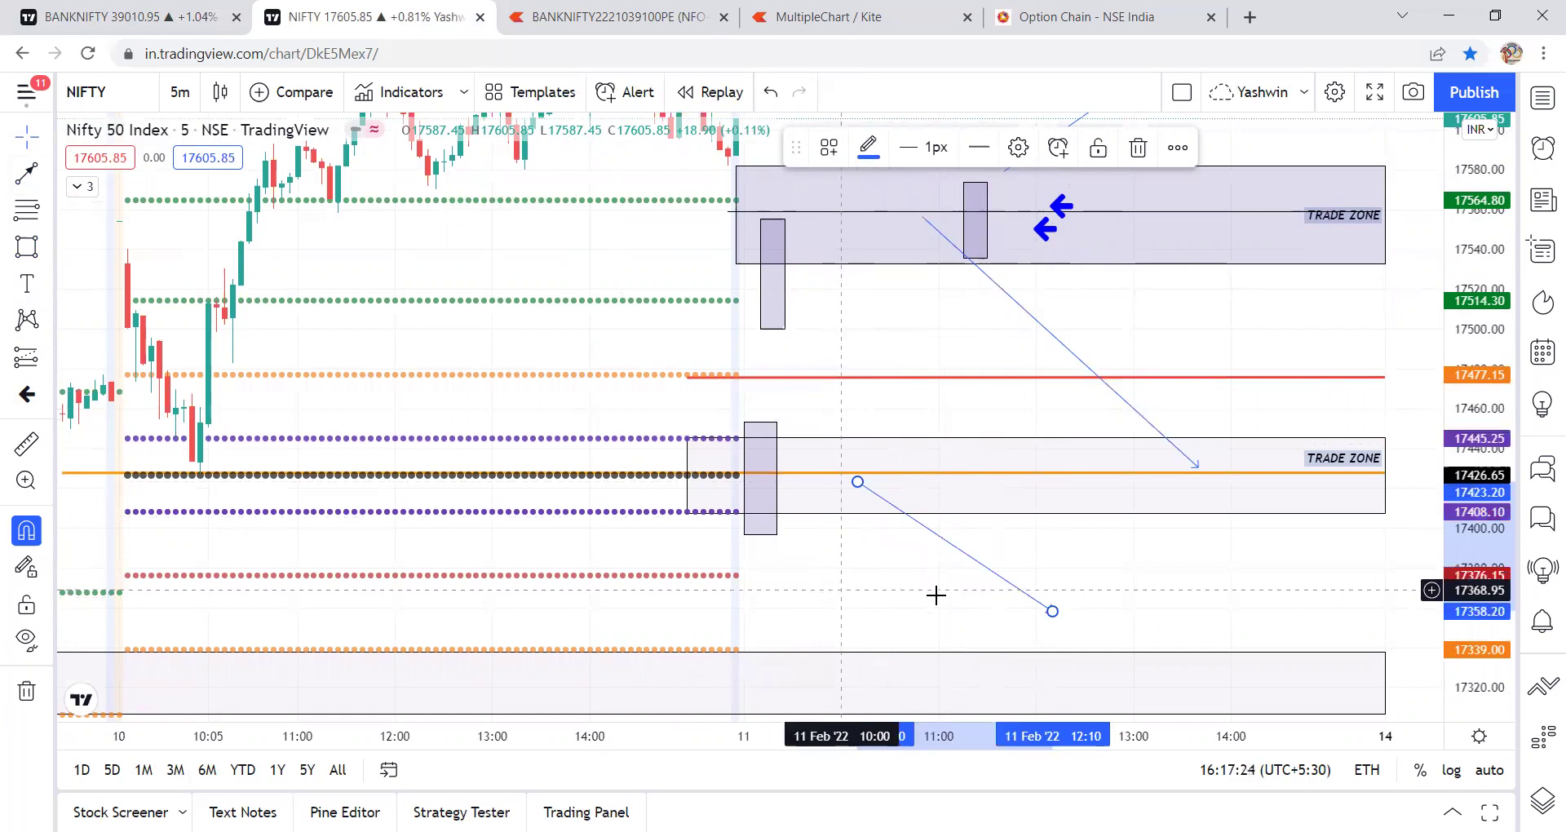
Extend the lower opening rectangle's bottom edge to about 17380, and place a blue left-arrow marker in the lower trade zone at about 10:55
click(776, 466)
drag(763, 535, 763, 568)
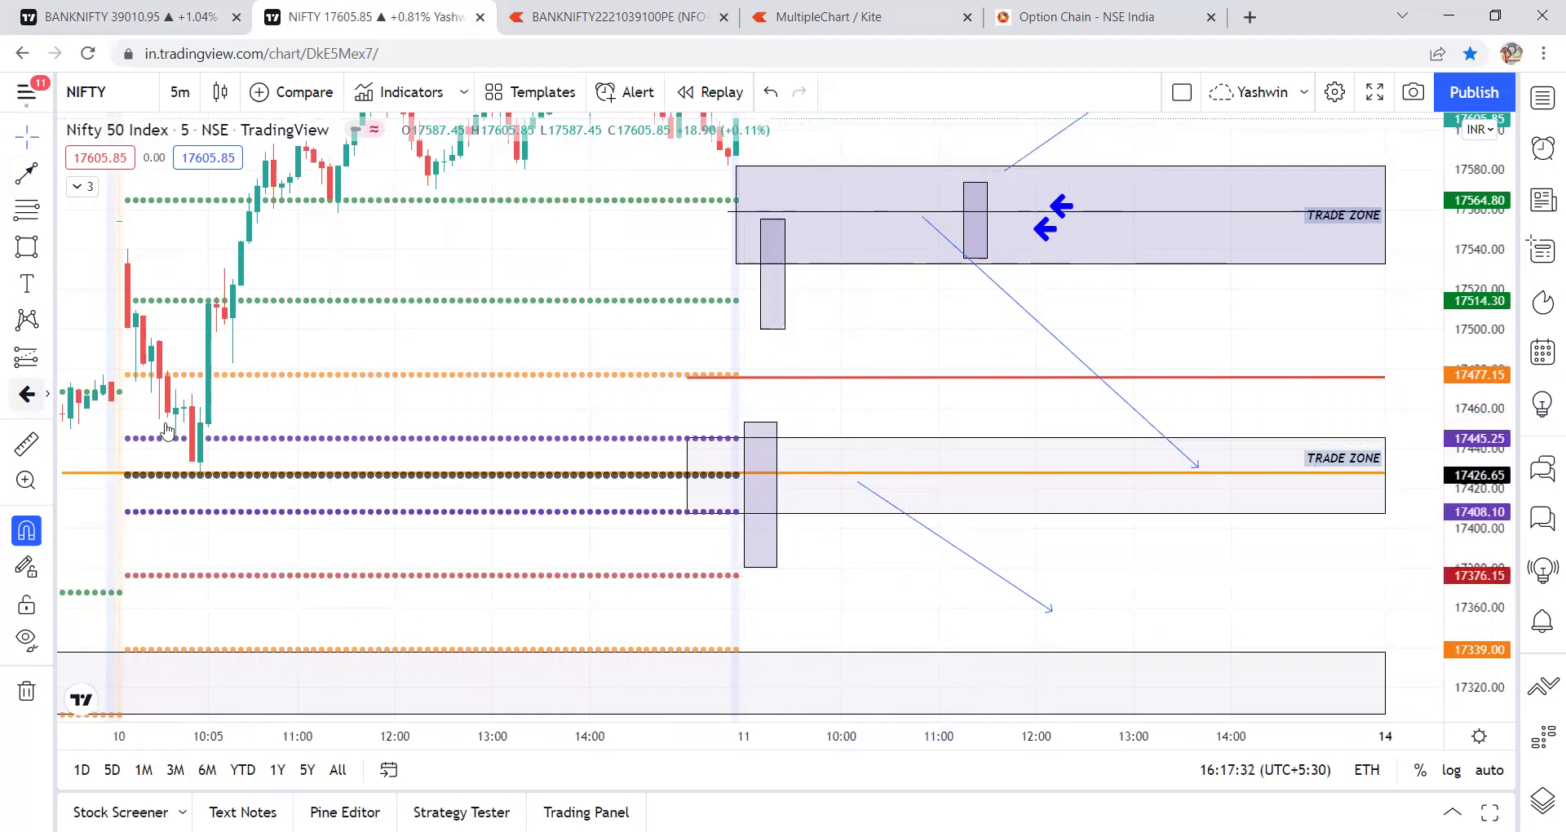
click(930, 481)
click(870, 571)
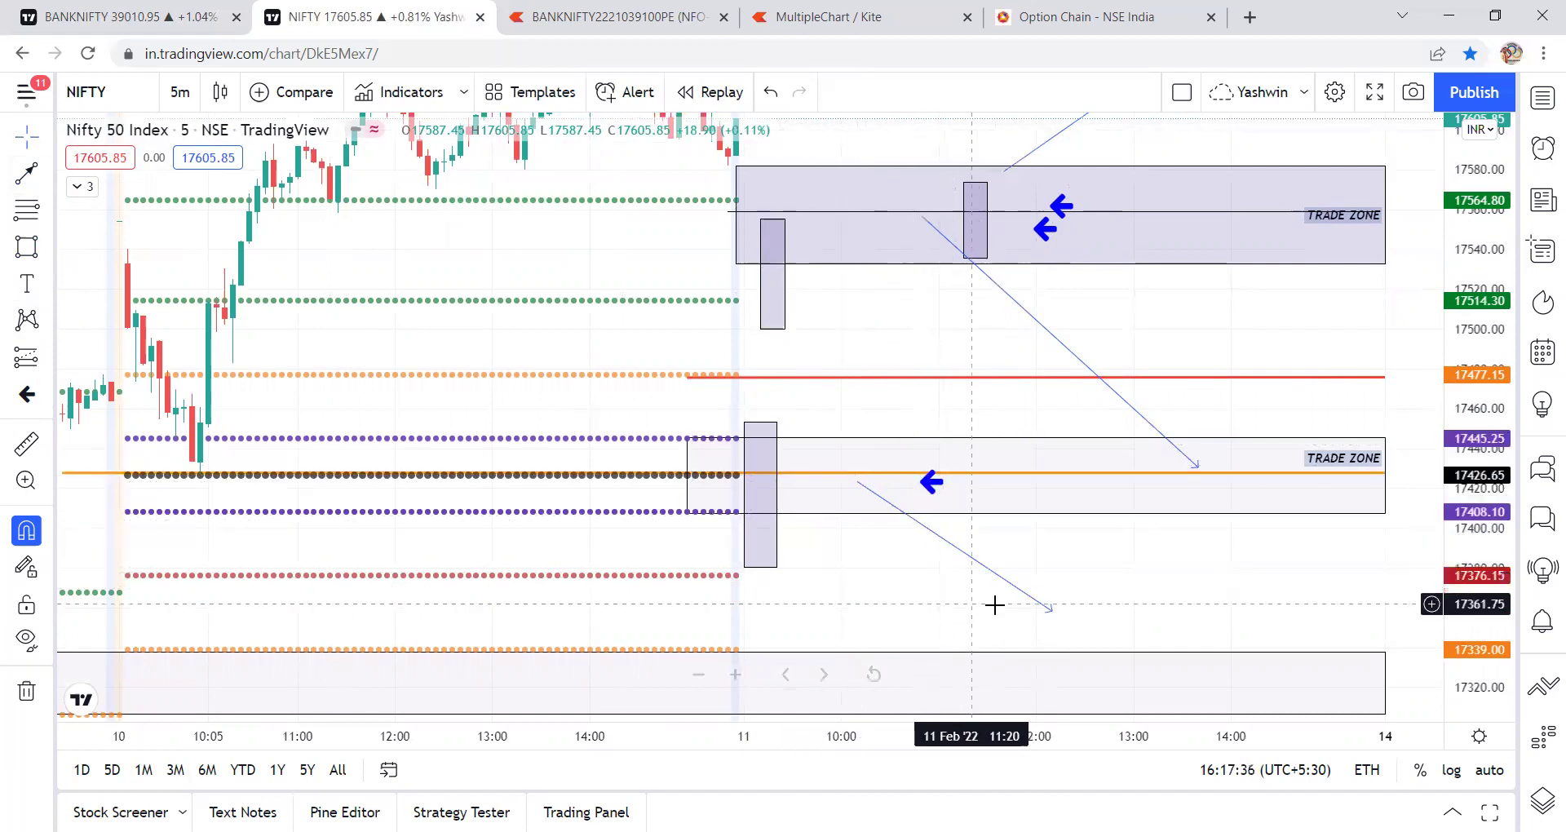
drag(1067, 604, 1072, 513)
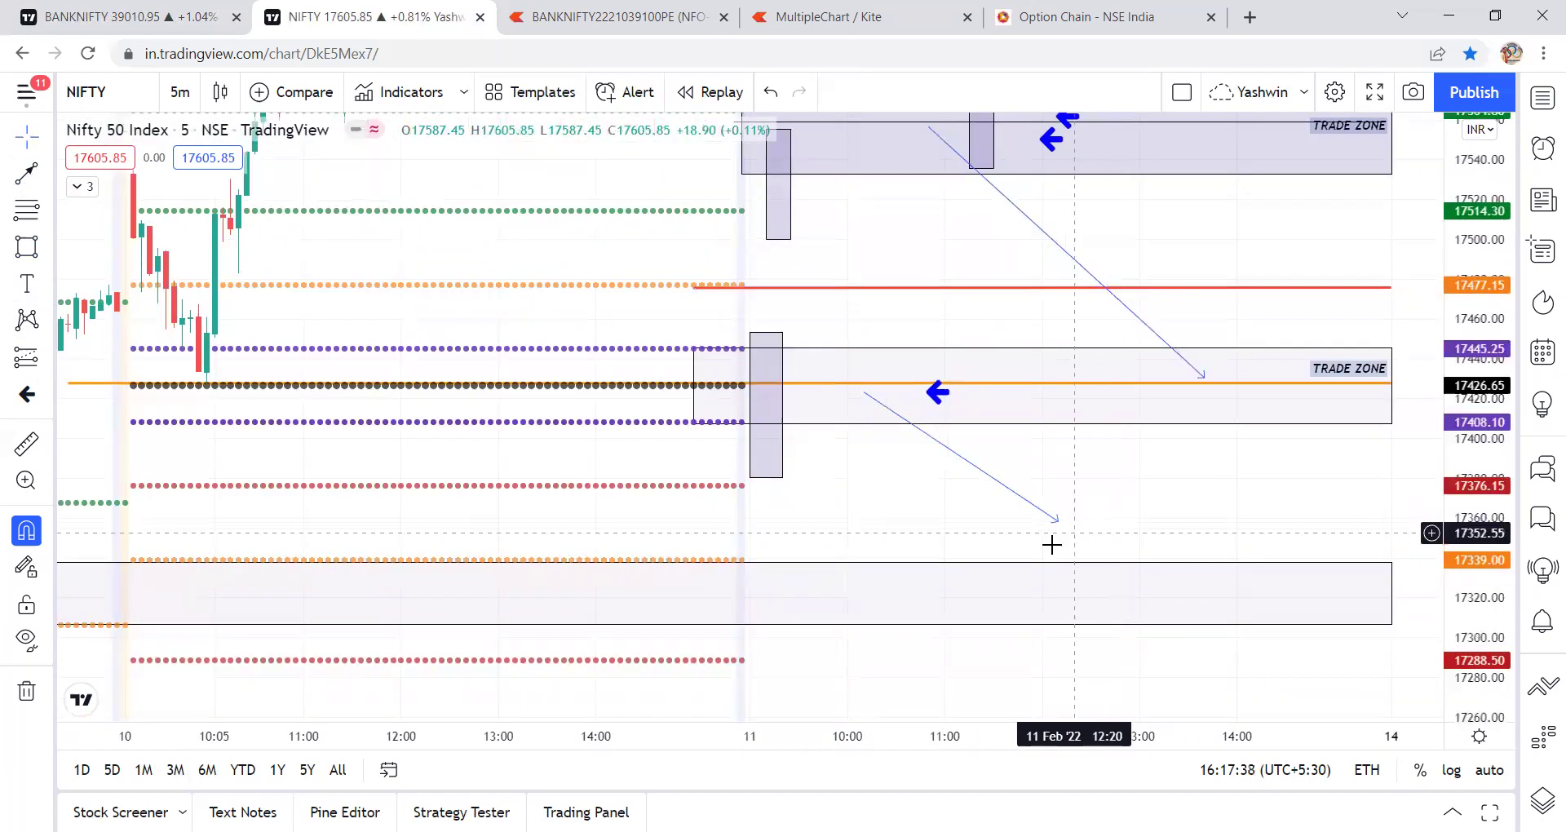